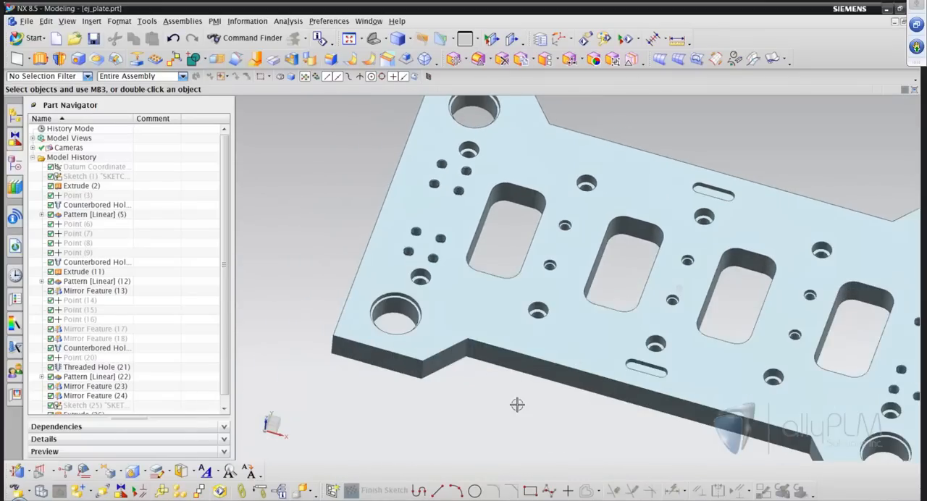
{"action": "left_click", "coordinate": [526, 290]}
{"action": "key", "text": "Escape"}
{"action": "middle_click_drag", "start_coordinate": [521, 396], "coordinate": [582, 260]}
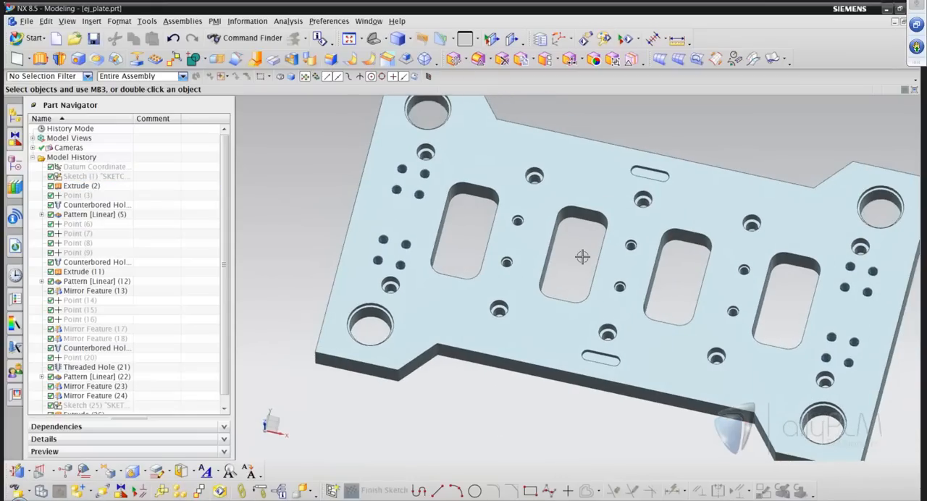
{"action": "middle_click_drag", "start_coordinate": [604, 420], "coordinate": [478, 395]}
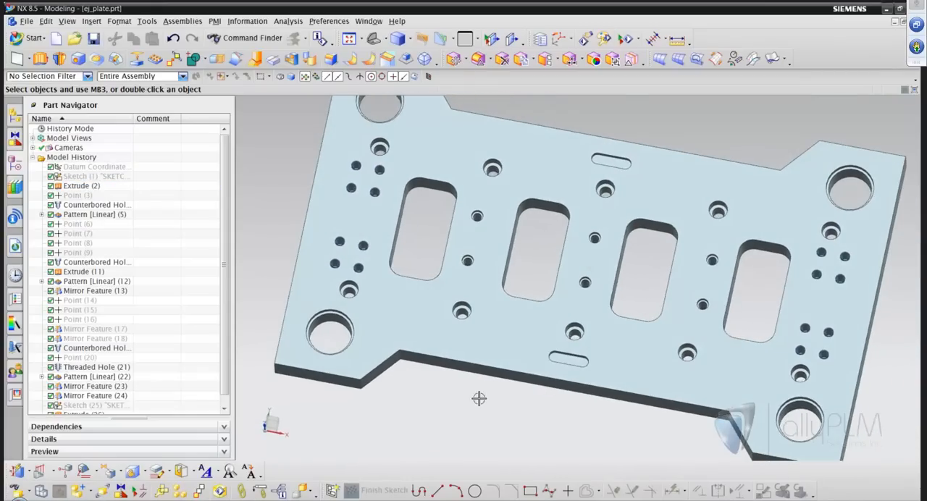
{"action": "middle_click_drag", "start_coordinate": [554, 412], "coordinate": [511, 420]}
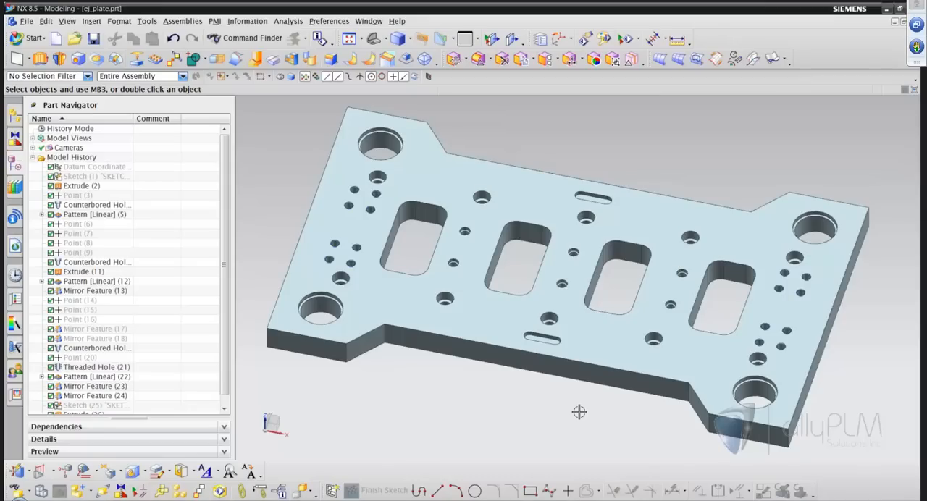
{"action": "middle_click_drag", "start_coordinate": [579, 412], "coordinate": [579, 411]}
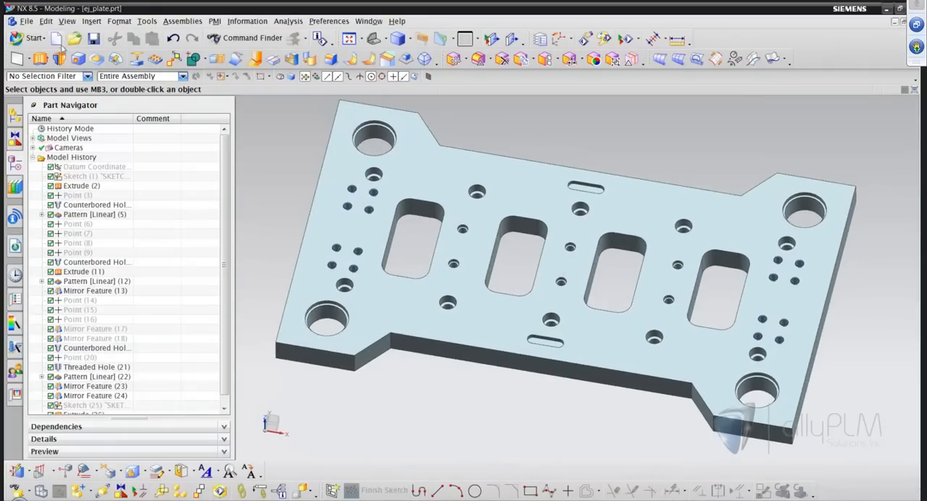
Create the manufacturing file ej_plate_setup_1.prt from the millimetre General Setup template, referencing the ej_plate part.
{"action": "left_click", "coordinate": [26, 21]}
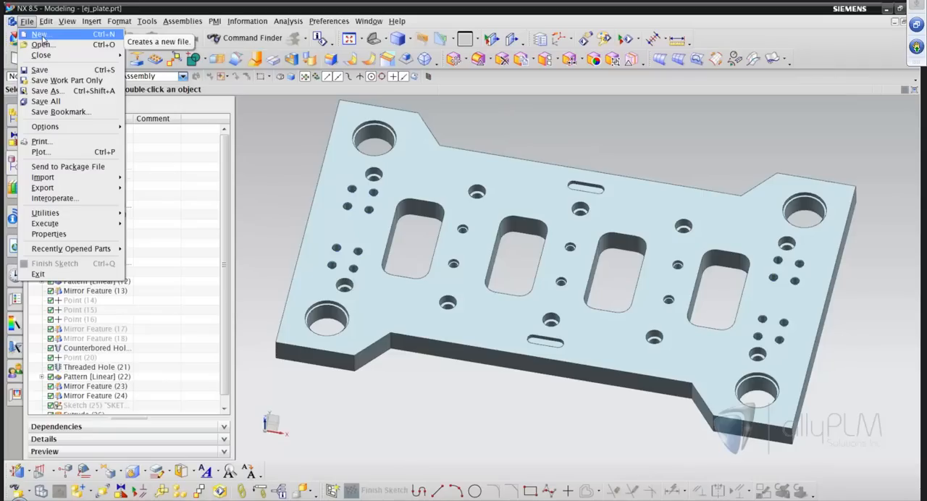
{"action": "left_click", "coordinate": [41, 35]}
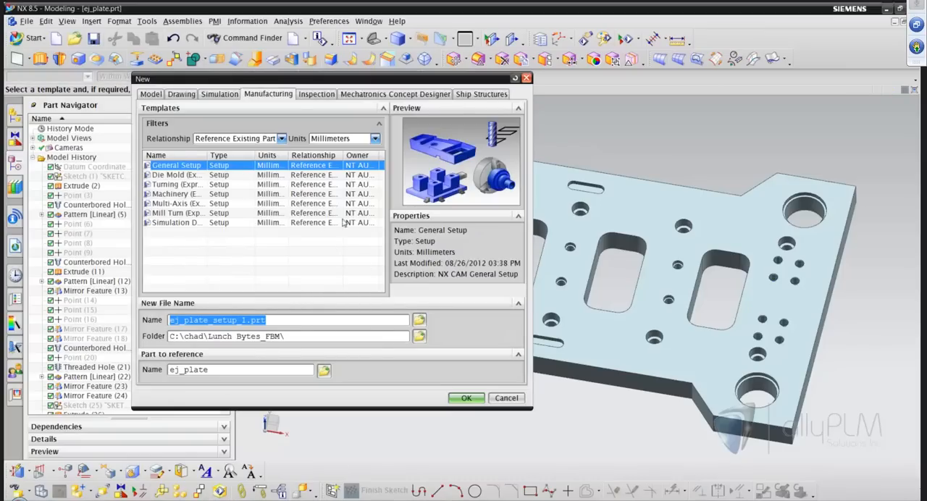
{"action": "left_click", "coordinate": [461, 398]}
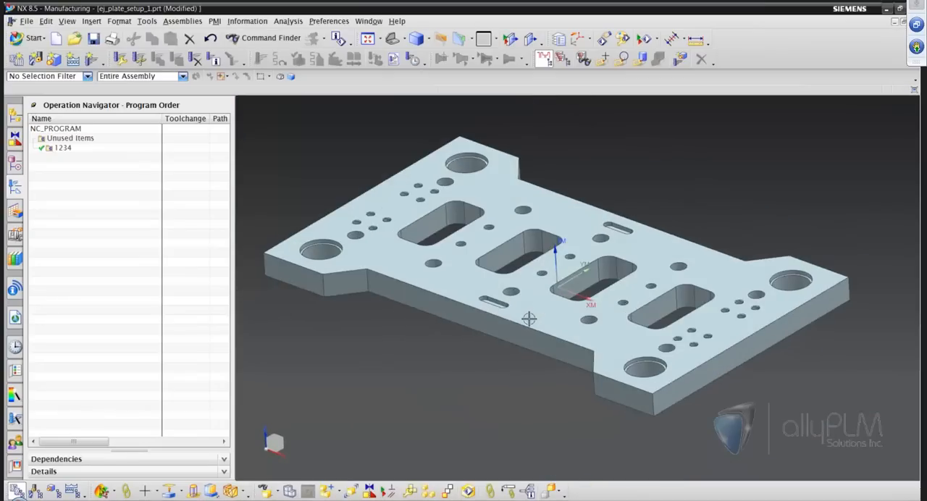
Switch the Operation Navigator to its geometry view and assign the plate body as the WORKPIECE's part geometry.
{"action": "left_click", "coordinate": [54, 491]}
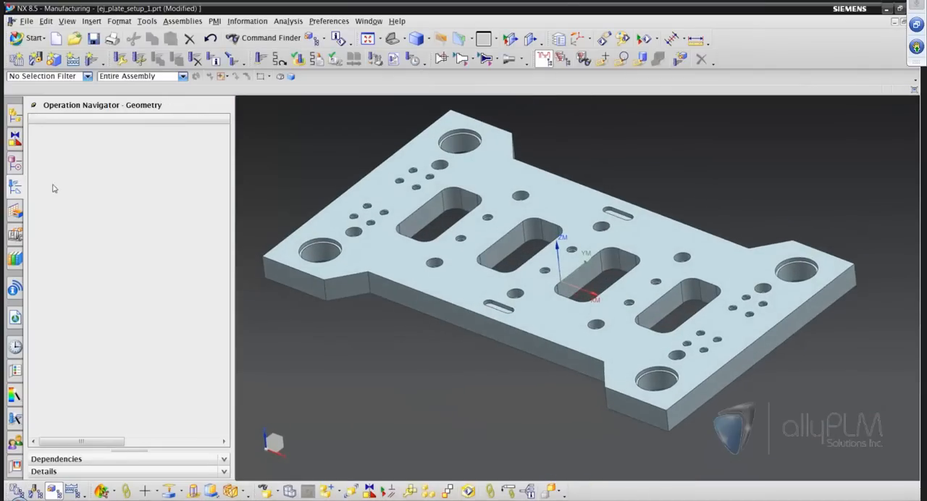
{"action": "left_click", "coordinate": [34, 147]}
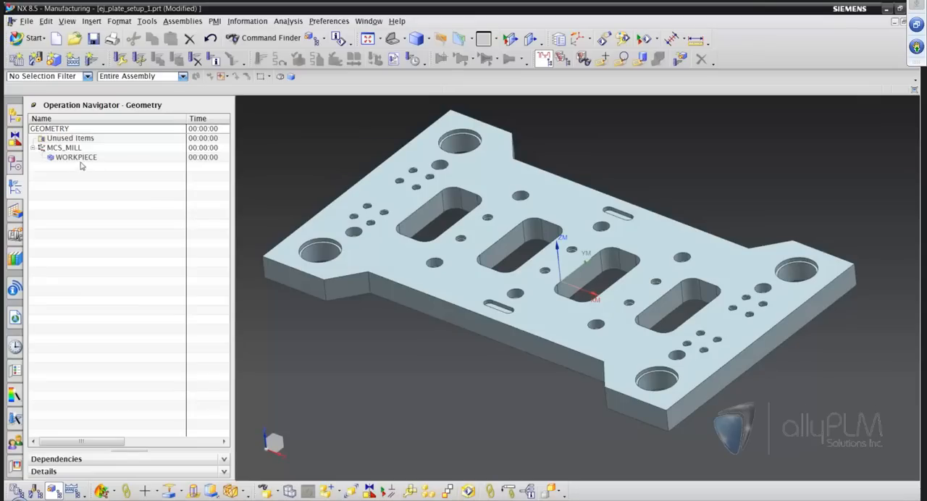
{"action": "double_click", "coordinate": [77, 158]}
{"action": "left_click", "coordinate": [266, 131]}
{"action": "left_click", "coordinate": [395, 132]}
{"action": "left_click", "coordinate": [217, 263]}
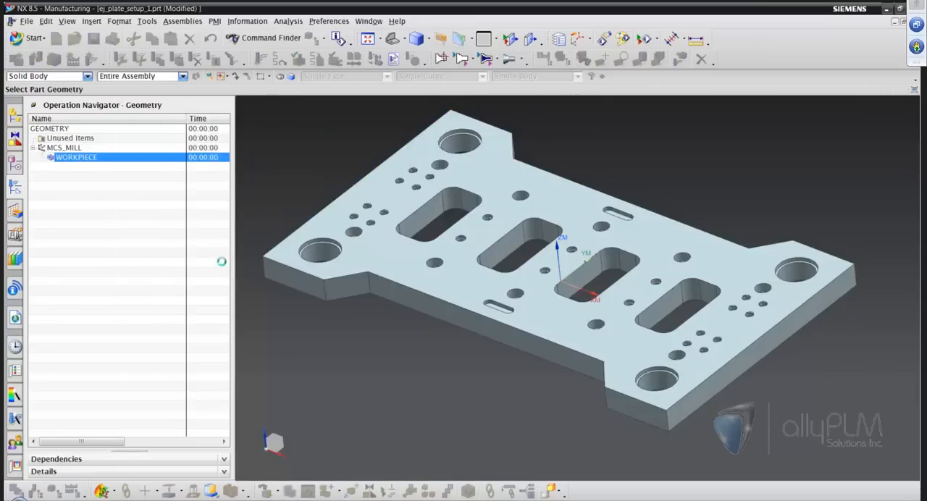
Define the WORKPIECE's blank geometry as a Part Outline along +ZM with zero limits and offset.
{"action": "left_click", "coordinate": [255, 148]}
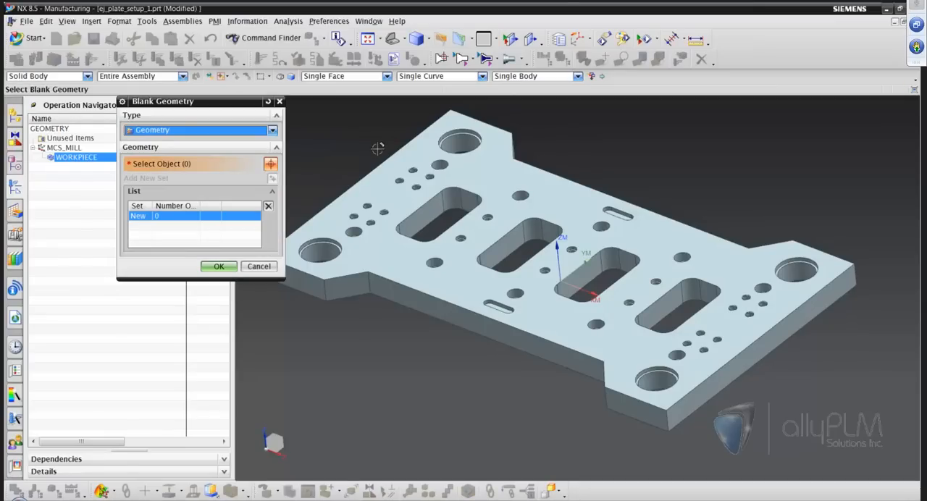
{"action": "left_click", "coordinate": [273, 131]}
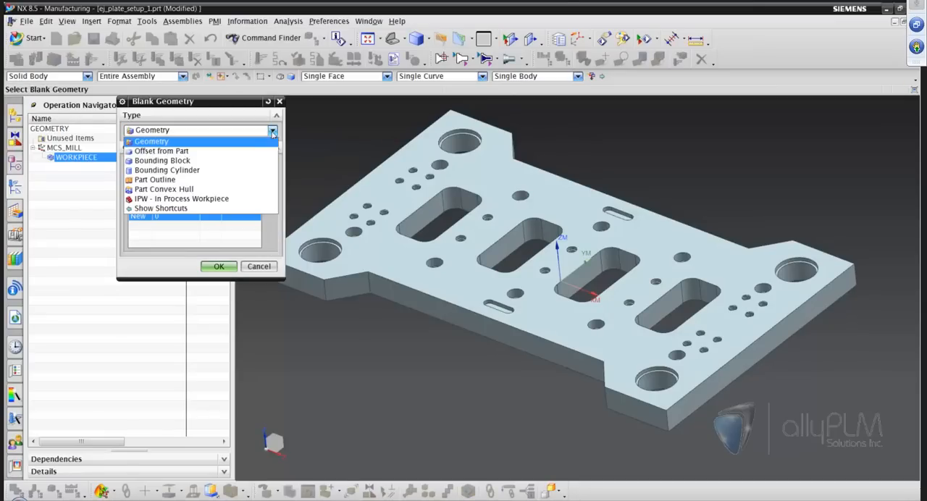
{"action": "left_click", "coordinate": [194, 181]}
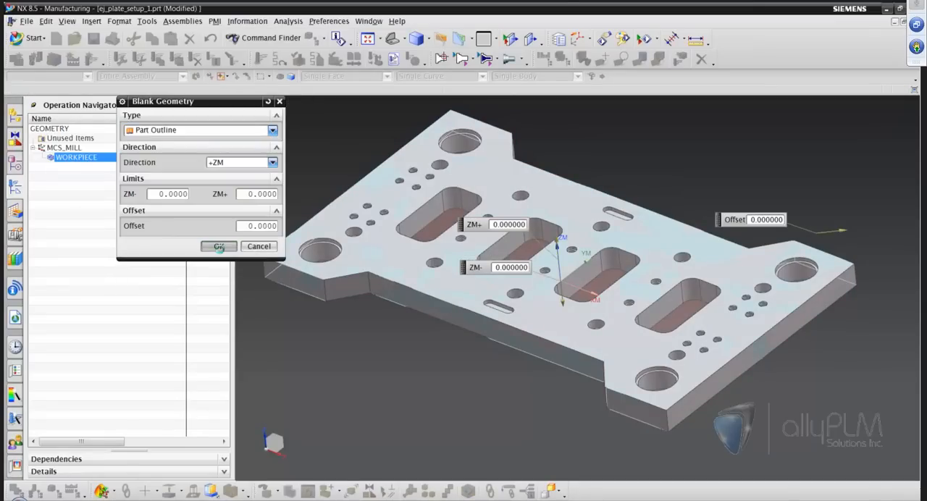
{"action": "left_click", "coordinate": [217, 250]}
{"action": "left_click", "coordinate": [218, 265]}
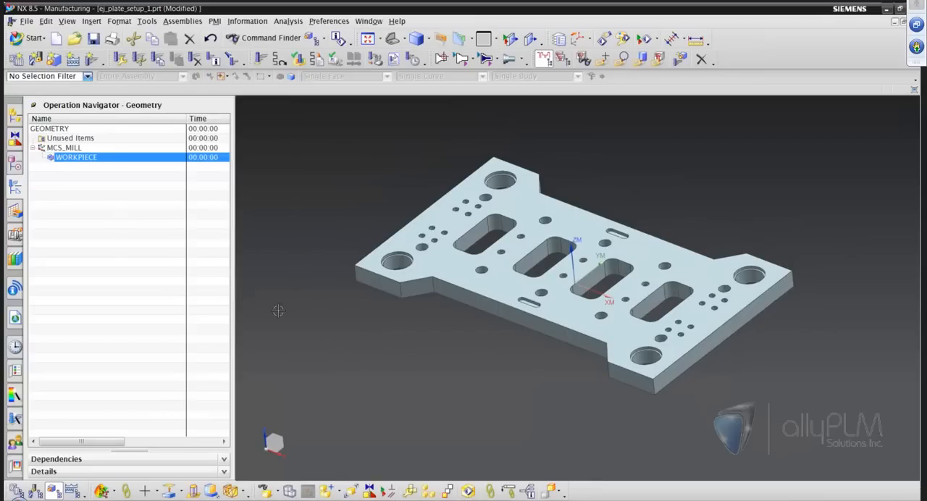
Open Find Features for the ej_plate component under ej_plate_setup_1 in the Machining Feature Navigator.
{"action": "scroll", "coordinate": [403, 363], "scroll_direction": "up", "scroll_amount": 2}
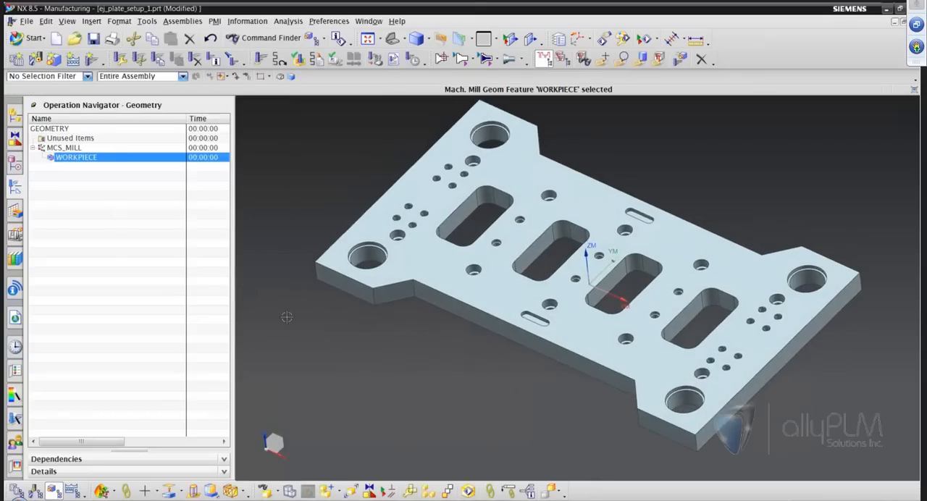
{"action": "left_click", "coordinate": [15, 211]}
{"action": "left_click", "coordinate": [33, 139]}
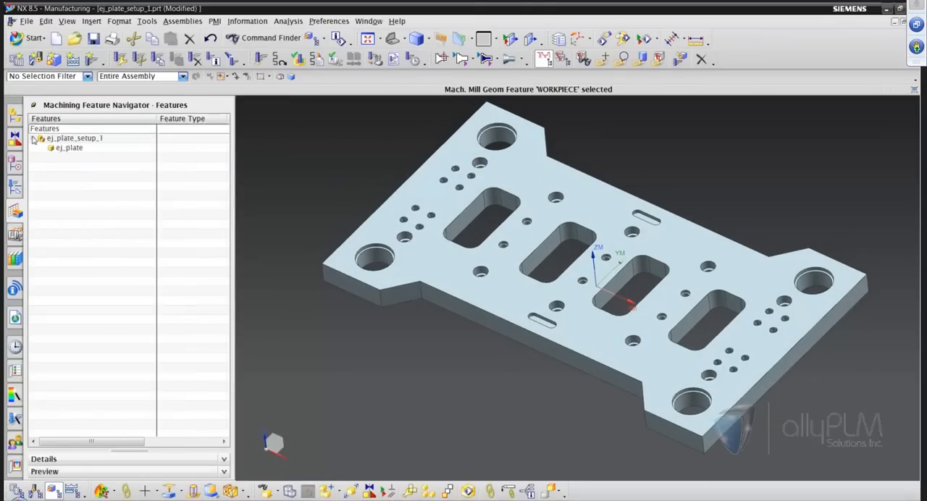
{"action": "left_click", "coordinate": [67, 151]}
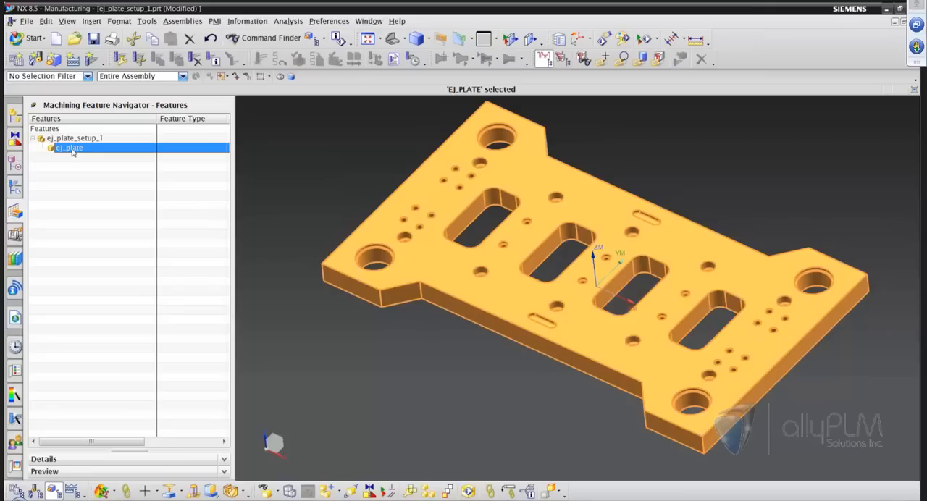
{"action": "right_click", "coordinate": [65, 151]}
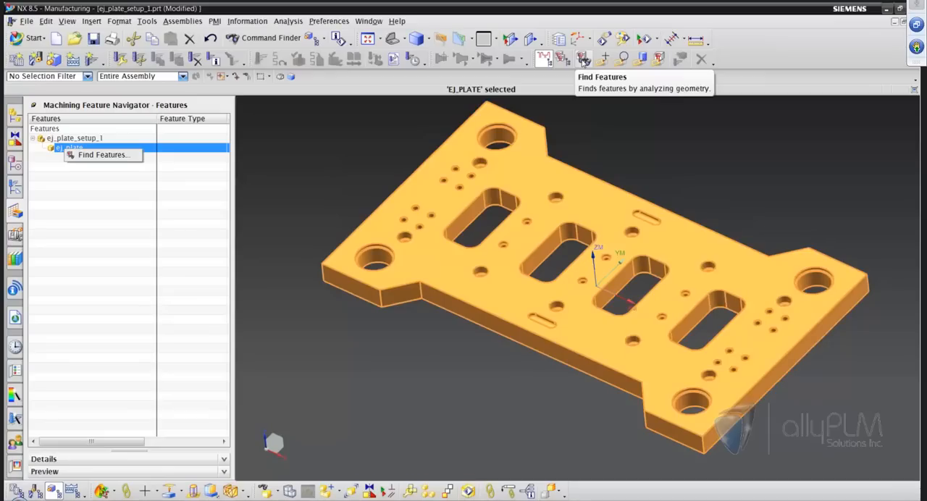
{"action": "left_click", "coordinate": [98, 155]}
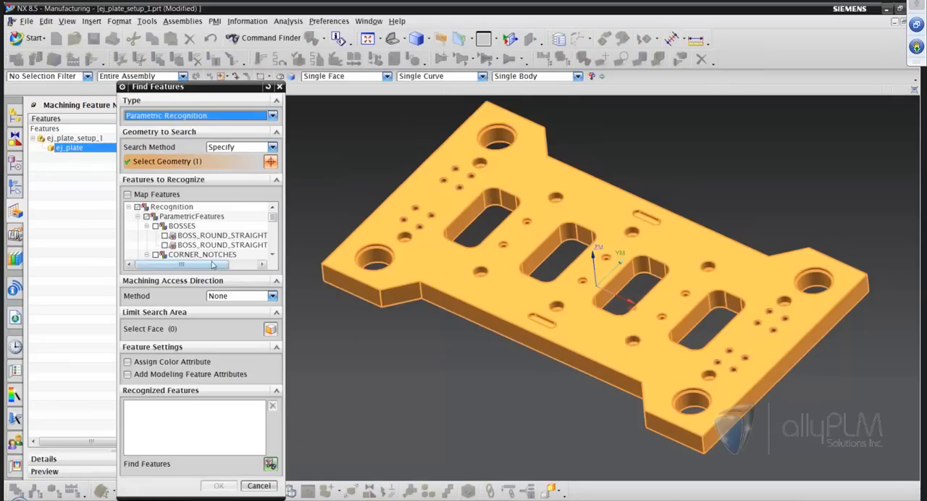
Run the feature search on the plate with Parametric Recognition, keeping the preset feature types, and accept the recognized features.
{"action": "left_click", "coordinate": [272, 116]}
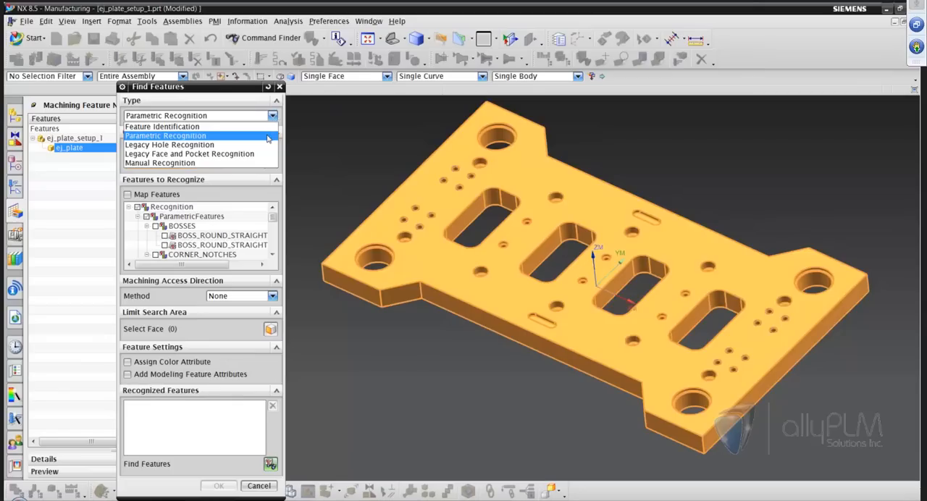
{"action": "left_click", "coordinate": [267, 137]}
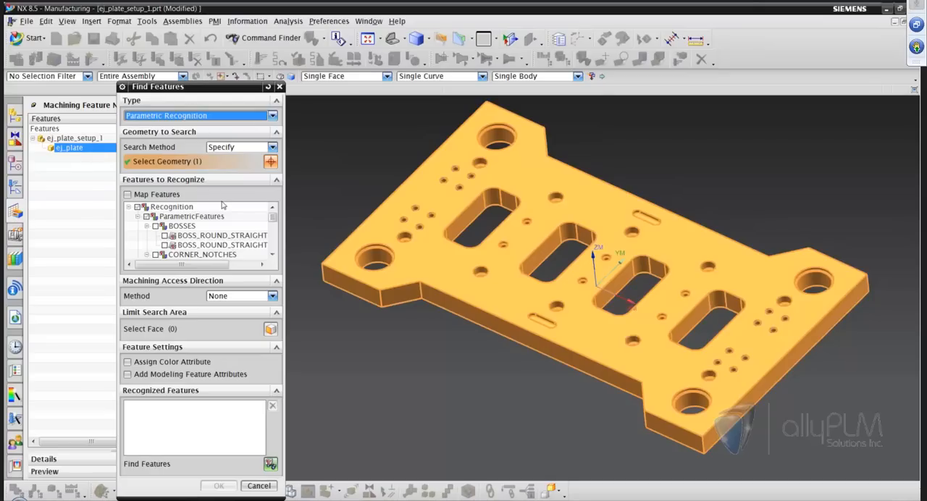
{"action": "scroll", "coordinate": [273, 221], "scroll_direction": "down", "scroll_amount": 3}
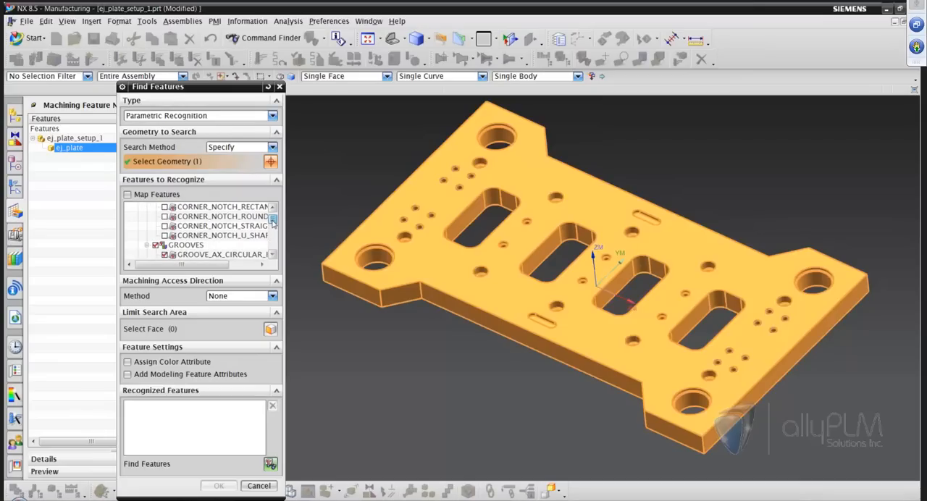
{"action": "left_click_drag", "start_coordinate": [273, 221], "coordinate": [273, 249]}
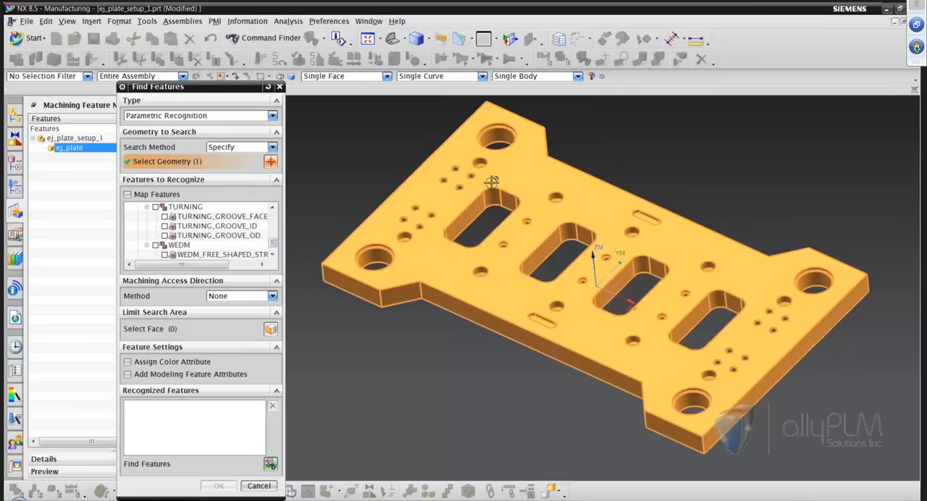
{"action": "scroll", "coordinate": [196, 232], "scroll_direction": "up", "scroll_amount": 3}
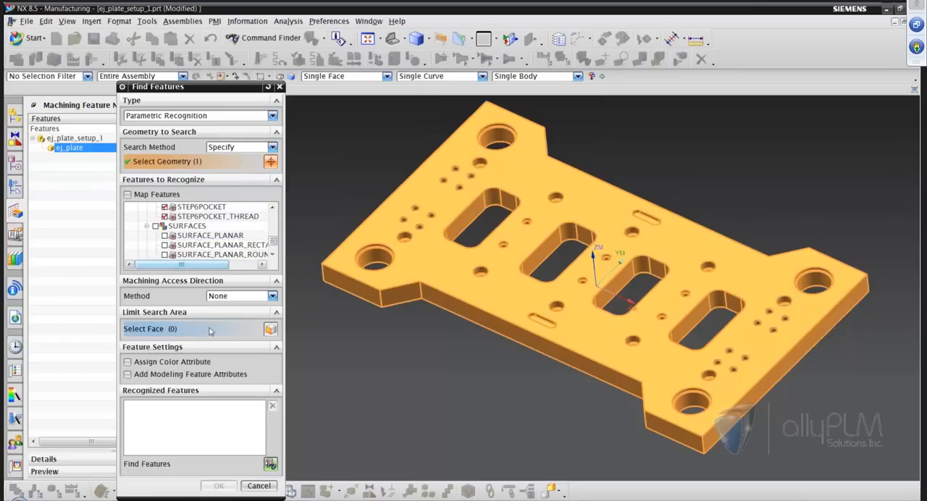
{"action": "left_click", "coordinate": [270, 464]}
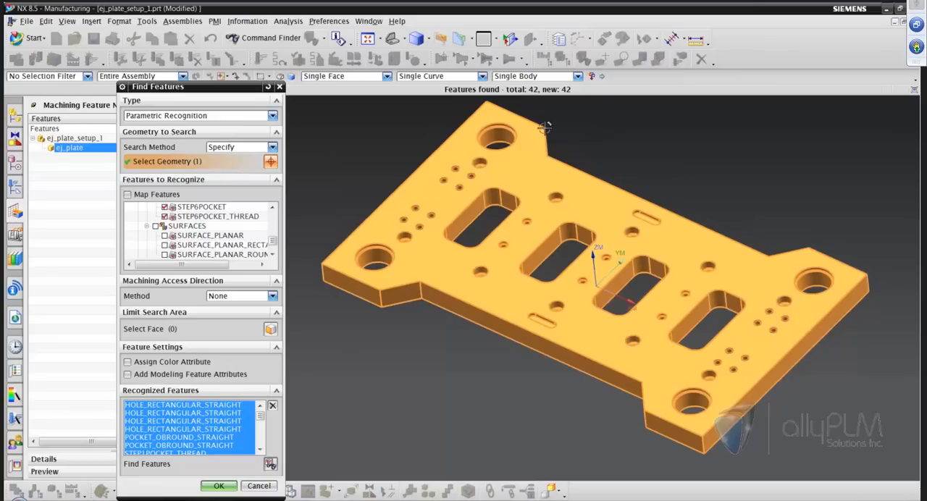
{"action": "left_click", "coordinate": [216, 491]}
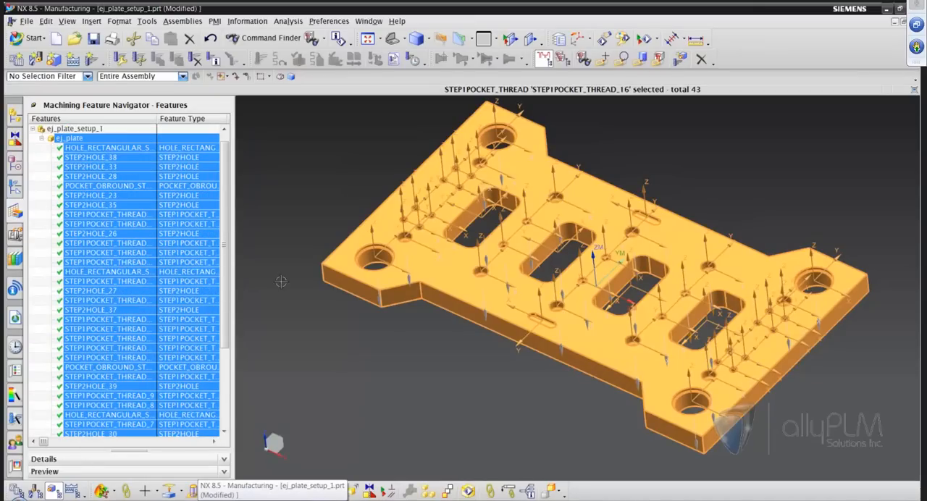
Examine the coordinate systems and axis directions of the recognized holes and pockets from above and from the plate's side.
{"action": "middle_click_drag", "start_coordinate": [435, 368], "coordinate": [473, 214]}
{"action": "scroll", "coordinate": [457, 374], "scroll_direction": "up", "scroll_amount": 5}
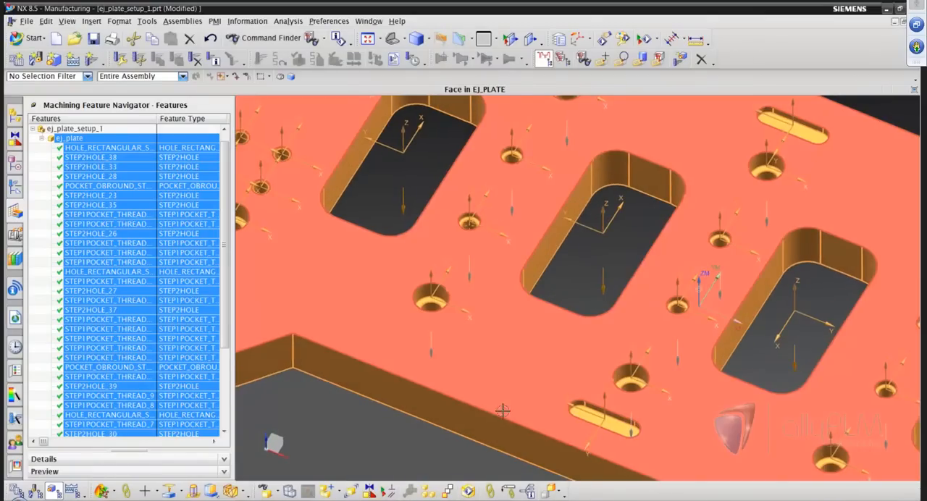
{"action": "middle_click_drag", "start_coordinate": [502, 410], "coordinate": [463, 402]}
{"action": "scroll", "coordinate": [412, 273], "scroll_direction": "up", "scroll_amount": 2}
{"action": "middle_click_drag", "start_coordinate": [412, 273], "coordinate": [440, 281]}
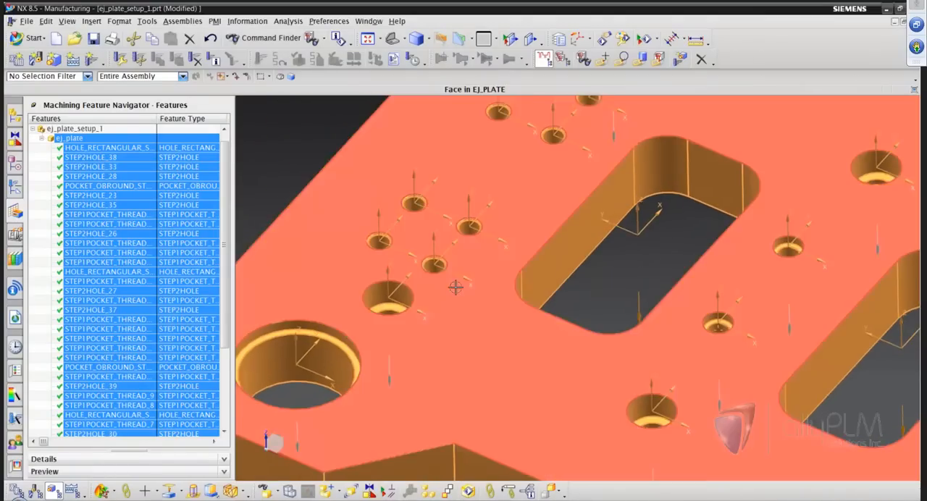
{"action": "scroll", "coordinate": [587, 321], "scroll_direction": "down", "scroll_amount": 1}
{"action": "middle_click_drag", "start_coordinate": [566, 410], "coordinate": [421, 273]}
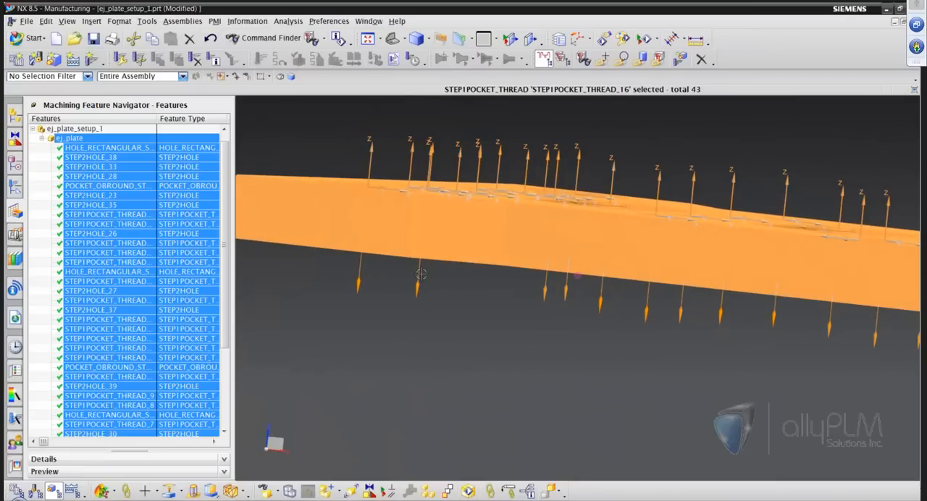
{"action": "middle_click_drag", "start_coordinate": [352, 259], "coordinate": [354, 284]}
{"action": "middle_click_drag", "start_coordinate": [363, 273], "coordinate": [566, 320]}
{"action": "scroll", "coordinate": [566, 323], "scroll_direction": "down", "scroll_amount": 2}
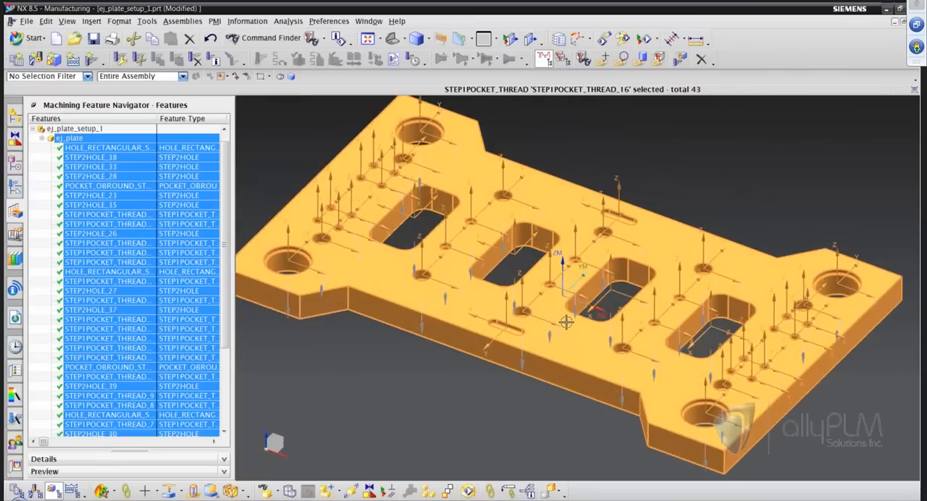
Turn off the display of the feature coordinate systems on the plate.
{"action": "scroll", "coordinate": [489, 247], "scroll_direction": "up", "scroll_amount": 1}
{"action": "right_click", "coordinate": [42, 173]}
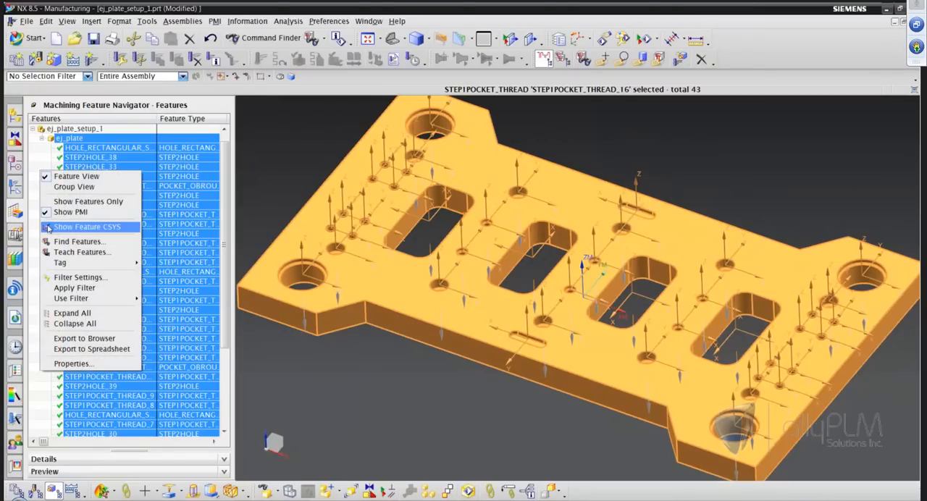
{"action": "left_click", "coordinate": [49, 227]}
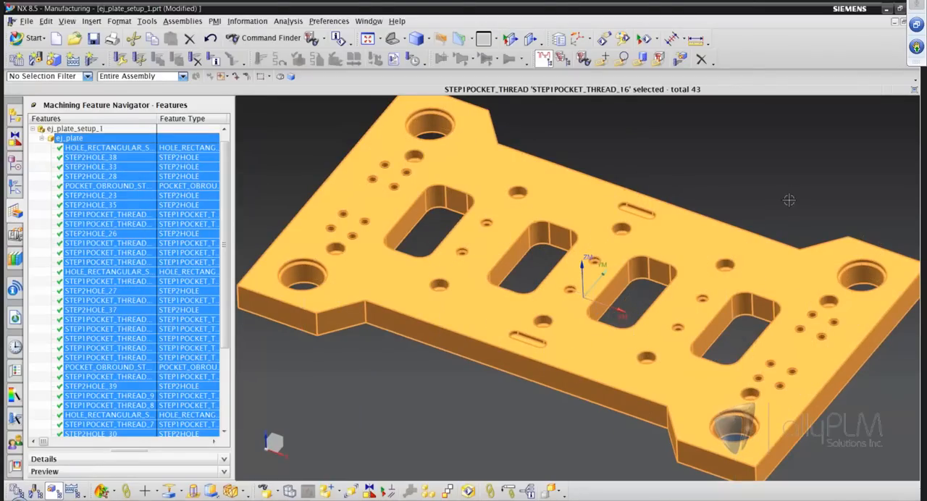
Highlight the HOLE_RECTANGULAR_STRAIGHT_2 feature on the plate and look through the list of recognized features.
{"action": "middle_click_drag", "start_coordinate": [788, 194], "coordinate": [768, 194]}
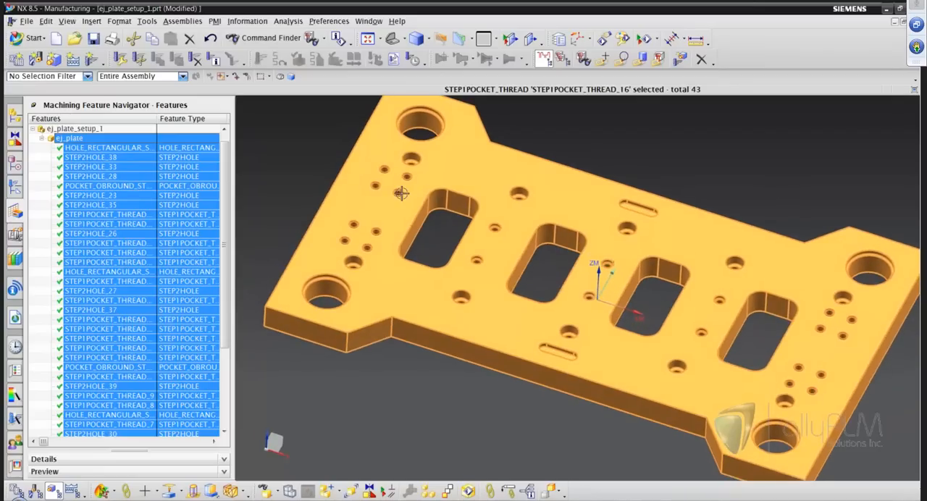
{"action": "left_click", "coordinate": [79, 149]}
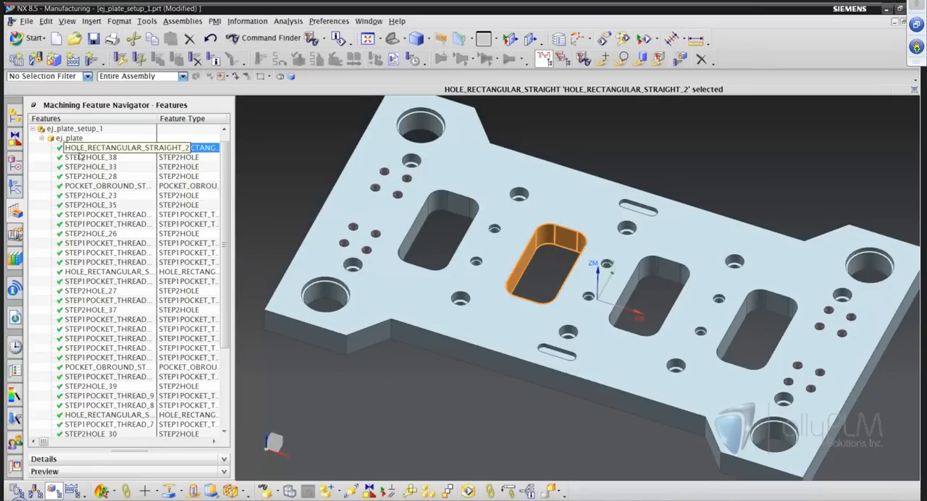
{"action": "scroll", "coordinate": [158, 422], "scroll_direction": "down", "scroll_amount": 1}
{"action": "scroll", "coordinate": [157, 422], "scroll_direction": "down", "scroll_amount": 3}
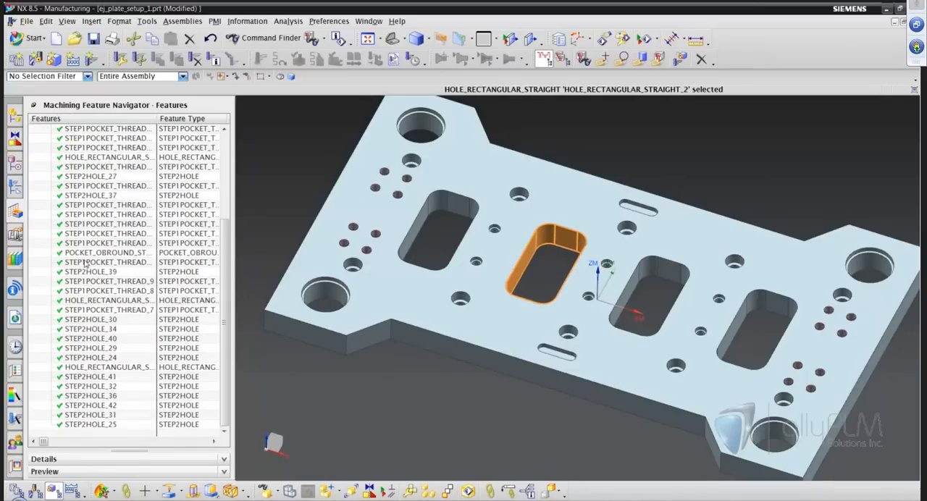
Highlight the recognized features on the plate one after another, from STEP2HOLE_38 down the list to STEP2HOLE_25, to check each one's location.
{"action": "scroll", "coordinate": [102, 202], "scroll_direction": "up", "scroll_amount": 4}
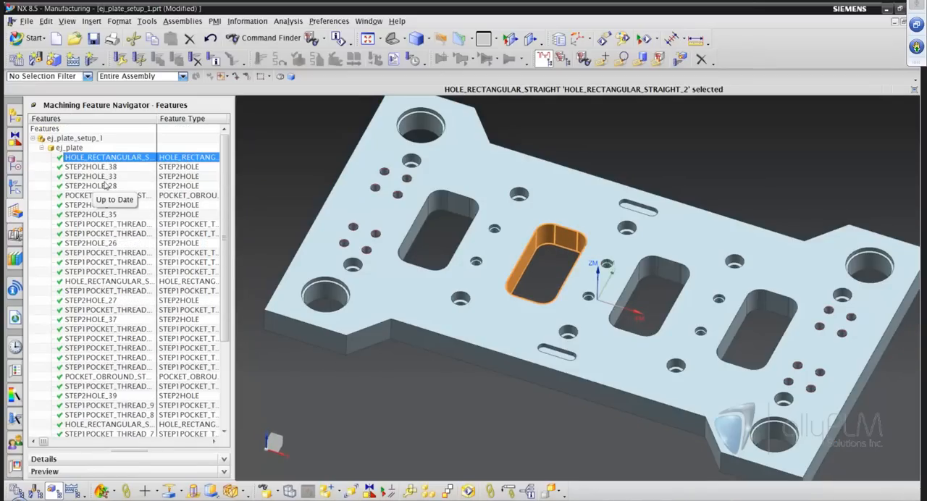
{"action": "key", "text": "Down"}
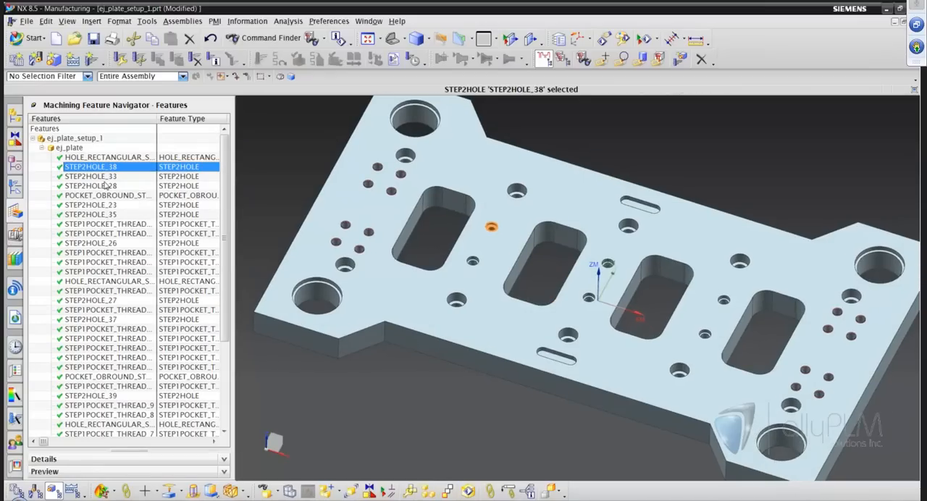
{"action": "key", "text": "Down"}
{"action": "key", "text": "Down"}
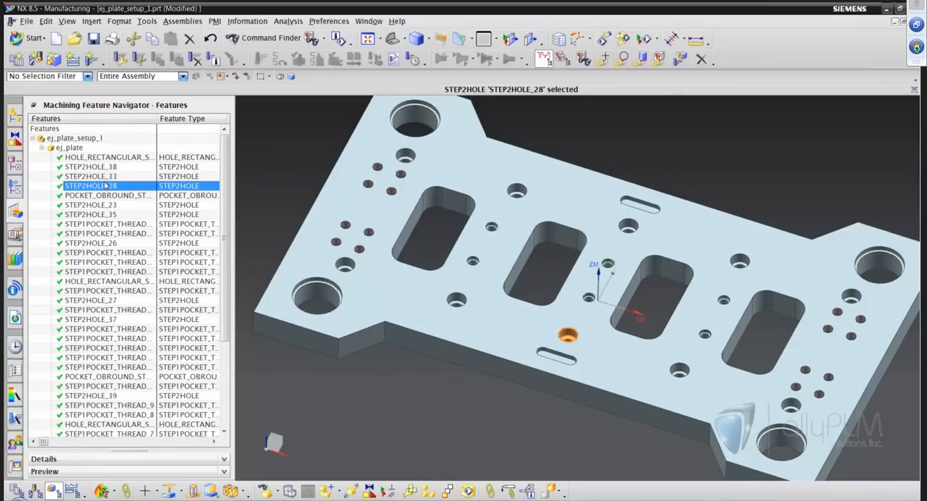
{"action": "key", "text": "Down"}
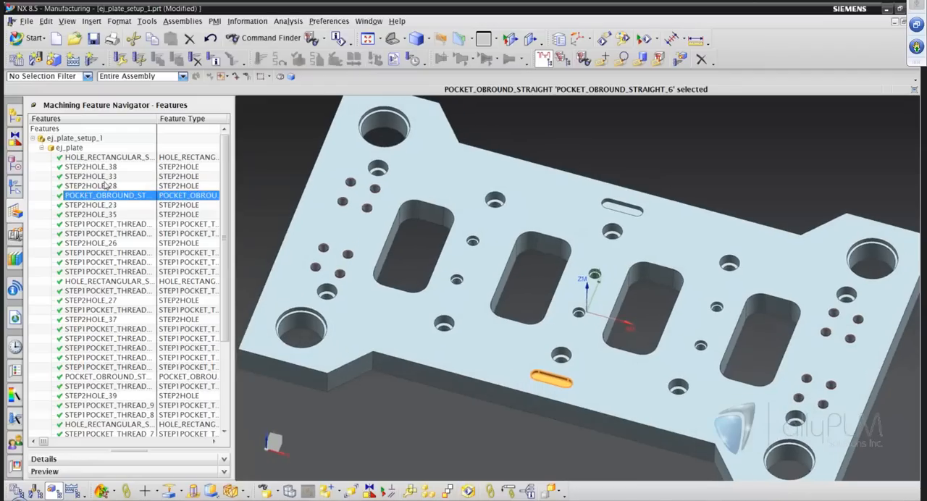
{"action": "key", "text": "Down"}
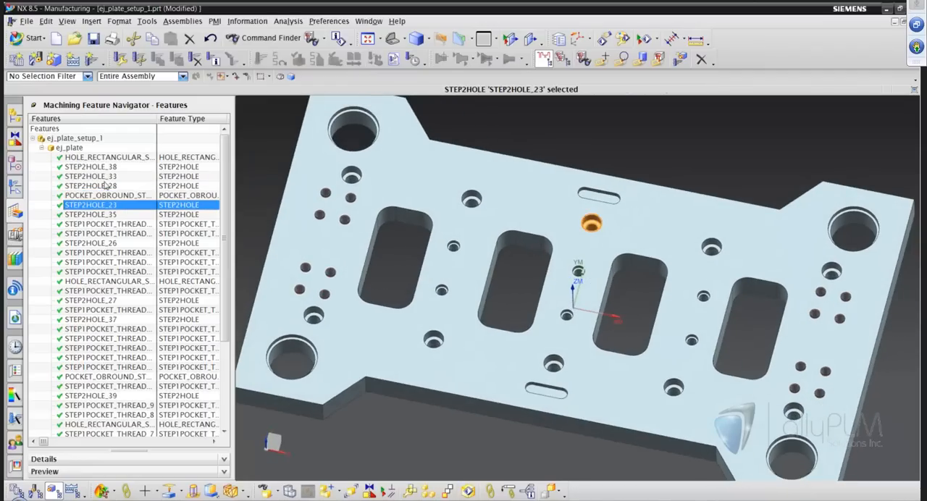
{"action": "key", "text": "Down"}
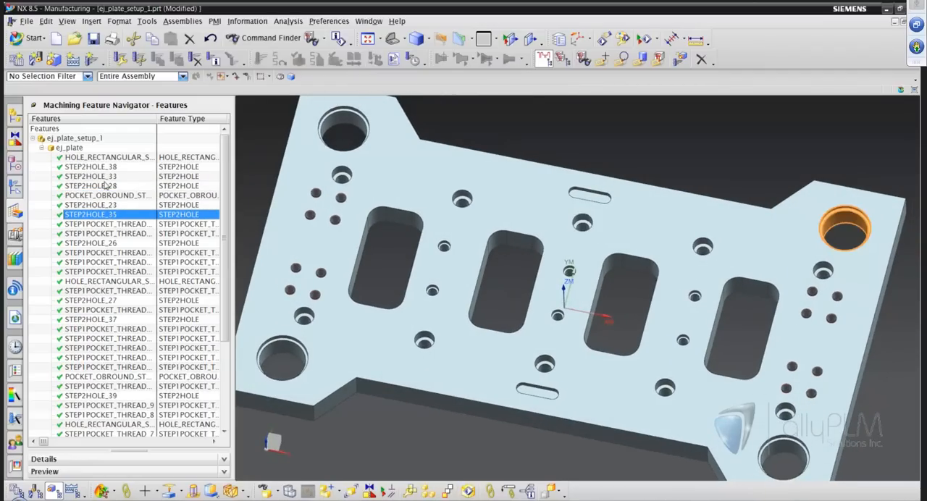
{"action": "key", "text": "Down"}
{"action": "key", "text": "Down"}
{"action": "key", "text": "Down"}
{"action": "key", "text": "Down"}
{"action": "key", "text": "Down"}
{"action": "key", "text": "Down"}
{"action": "key", "text": "Down"}
{"action": "key", "text": "Down"}
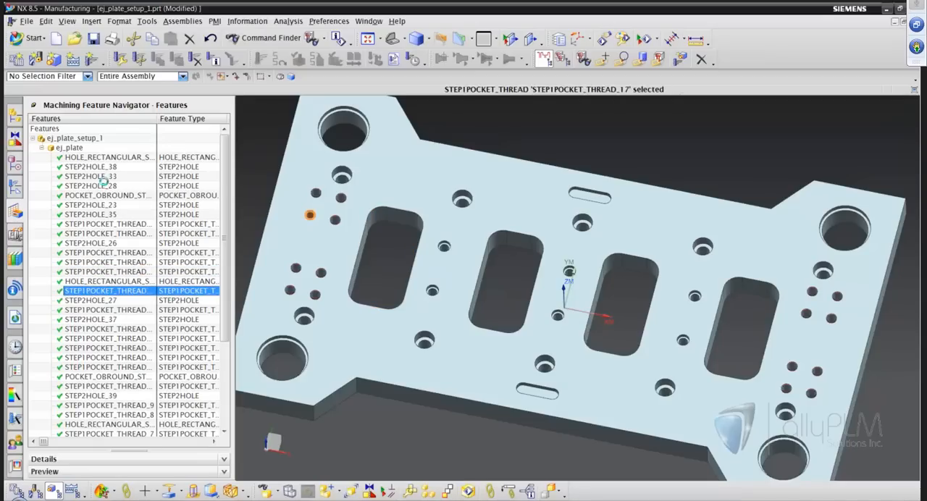
{"action": "key", "text": "Down"}
{"action": "key", "text": "Down"}
{"action": "key", "text": "Down"}
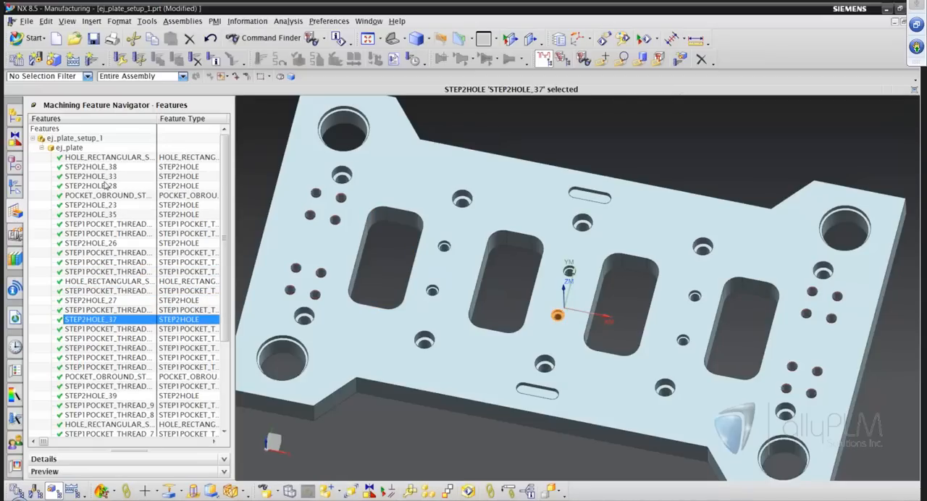
{"action": "key", "text": "Down"}
{"action": "key", "text": "Down"}
{"action": "key", "text": "Down"}
{"action": "key", "text": "Down"}
{"action": "key", "text": "Down"}
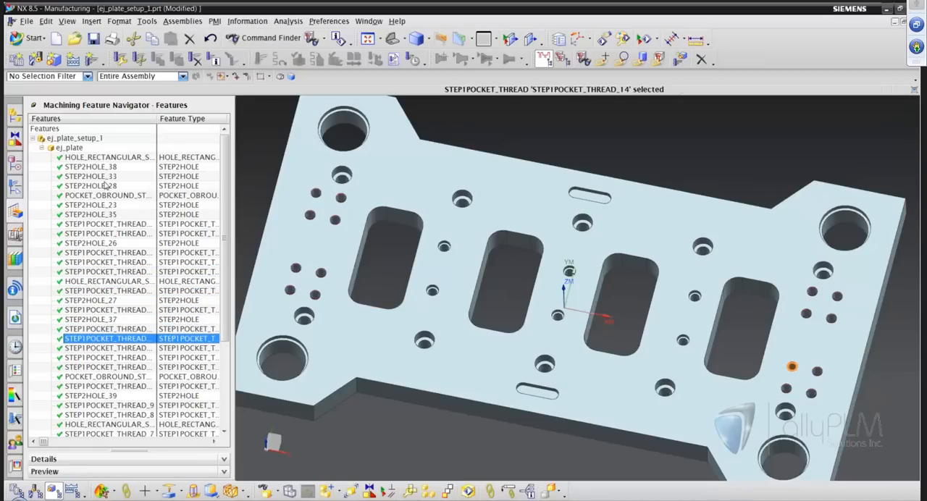
{"action": "key", "text": "Down"}
{"action": "key", "text": "Down"}
{"action": "key", "text": "Down"}
{"action": "key", "text": "Down"}
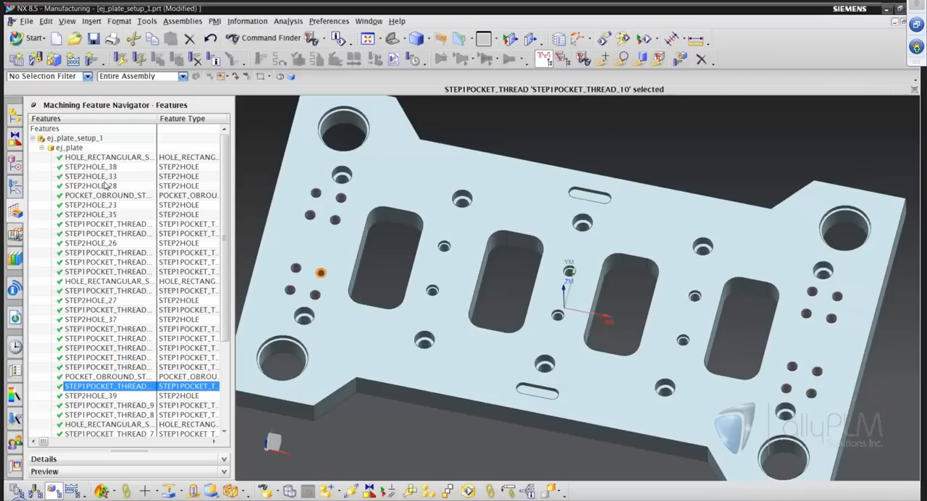
{"action": "key", "text": "Down"}
{"action": "key", "text": "Down"}
{"action": "key", "text": "Down"}
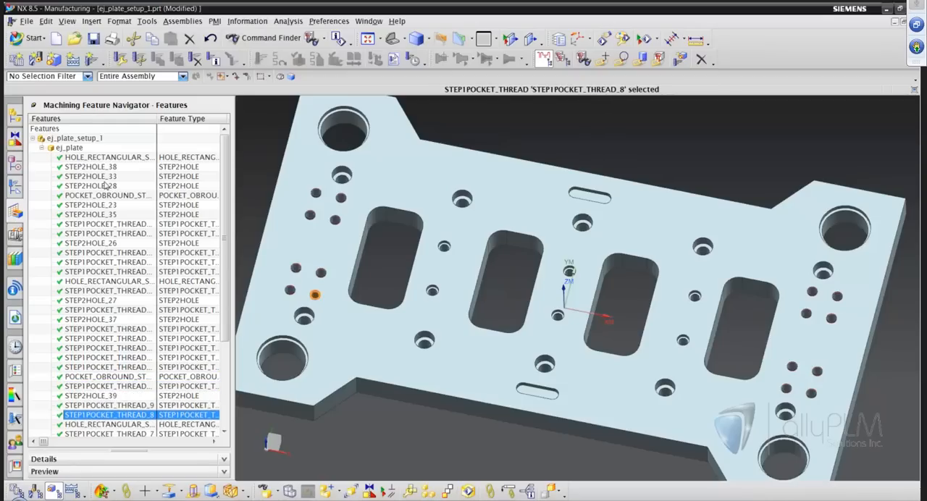
{"action": "key", "text": "Down"}
{"action": "key", "text": "Down"}
{"action": "key", "text": "Down"}
{"action": "key", "text": "Down"}
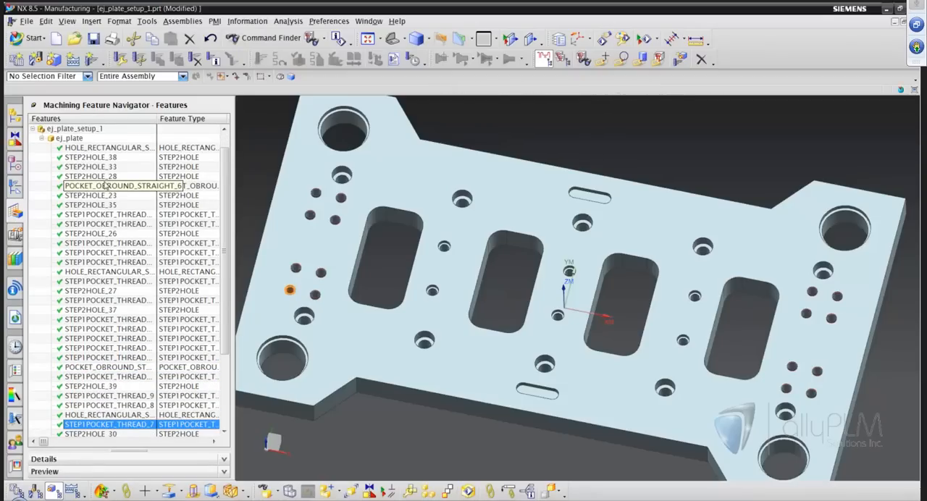
{"action": "key", "text": "Down"}
{"action": "key", "text": "Down"}
{"action": "key", "text": "Down"}
{"action": "key", "text": "Down"}
{"action": "key", "text": "Down"}
{"action": "key", "text": "Down"}
{"action": "key", "text": "Down"}
{"action": "key", "text": "Down"}
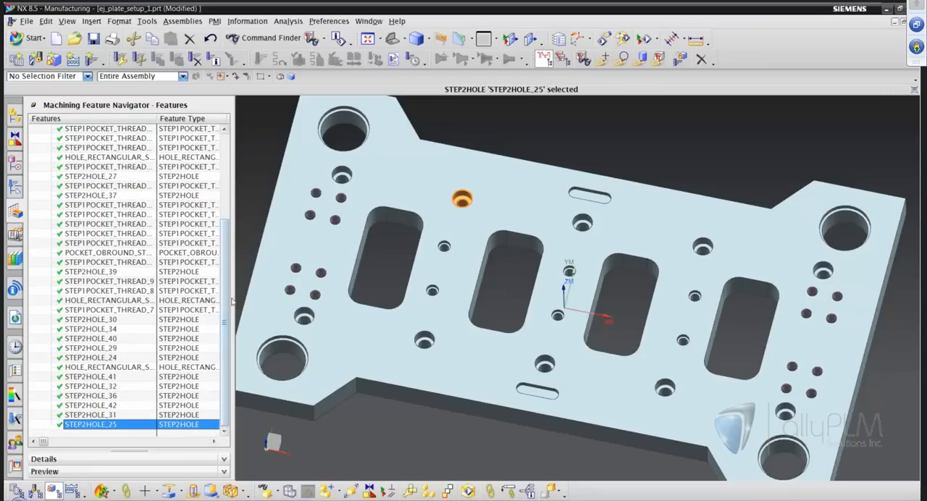
Create a rule-based feature process for all recognized features, using the MillDrill knowledge library and WORKPIECE as the geometry location.
{"action": "scroll", "coordinate": [224, 244], "scroll_direction": "up", "scroll_amount": 5}
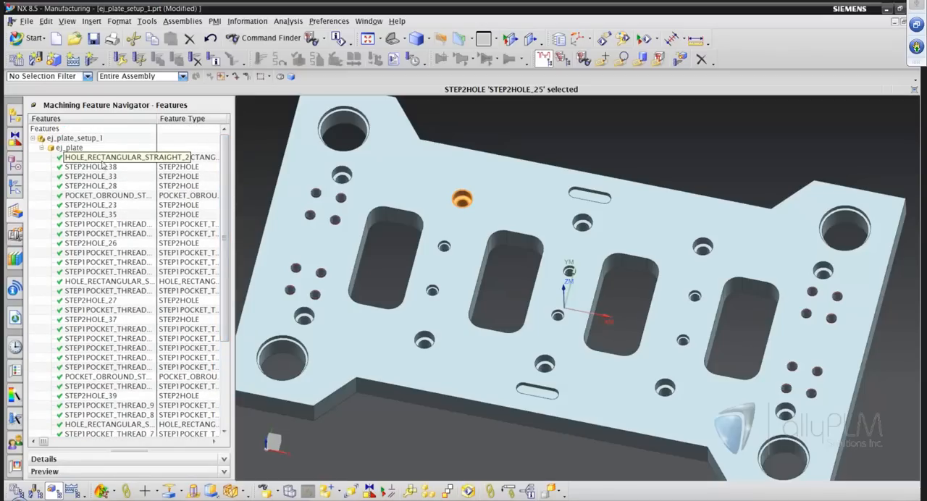
{"action": "key", "text": "ctrl+a"}
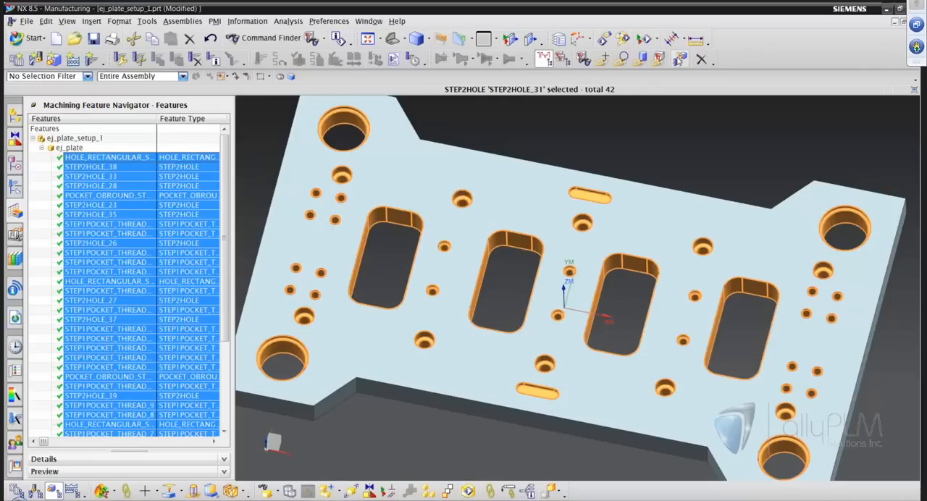
{"action": "right_click", "coordinate": [110, 205]}
{"action": "left_click", "coordinate": [173, 233]}
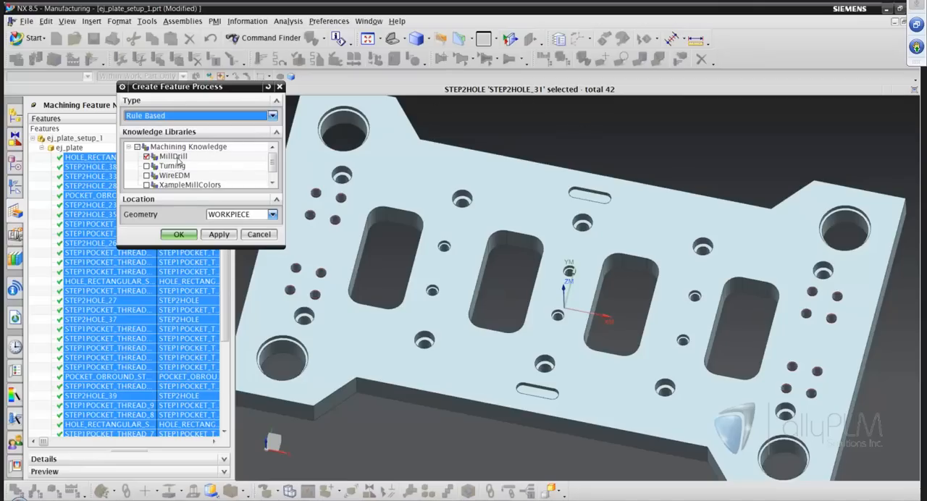
{"action": "left_click", "coordinate": [181, 234]}
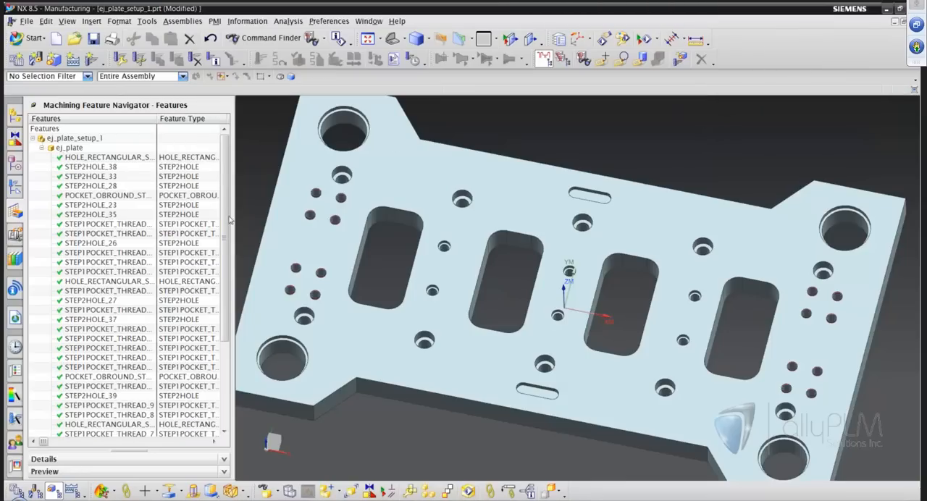
Examine which holes and pockets belong to each feature group under WORKPIECE in the operation geometry, from HOLE_RECTANGULAR_STRAIGHT to STEP2HOLE_2.
{"action": "left_click", "coordinate": [15, 187]}
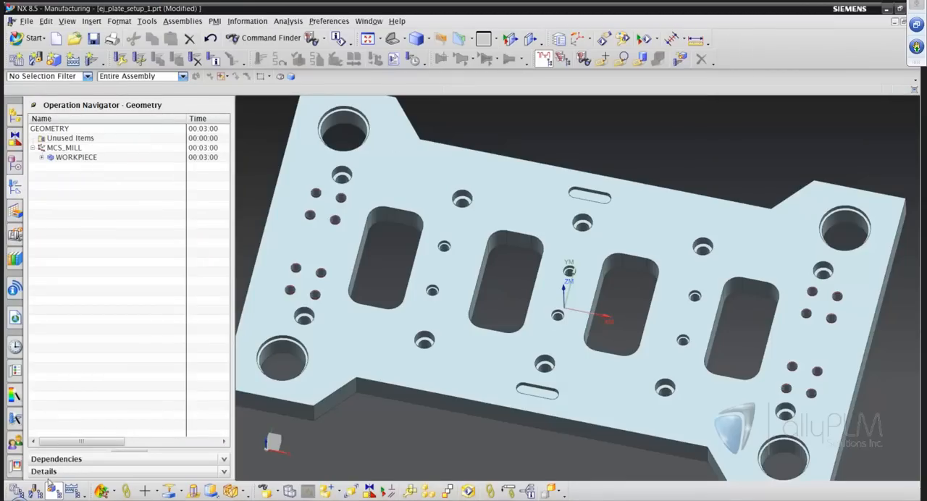
{"action": "left_click", "coordinate": [42, 158]}
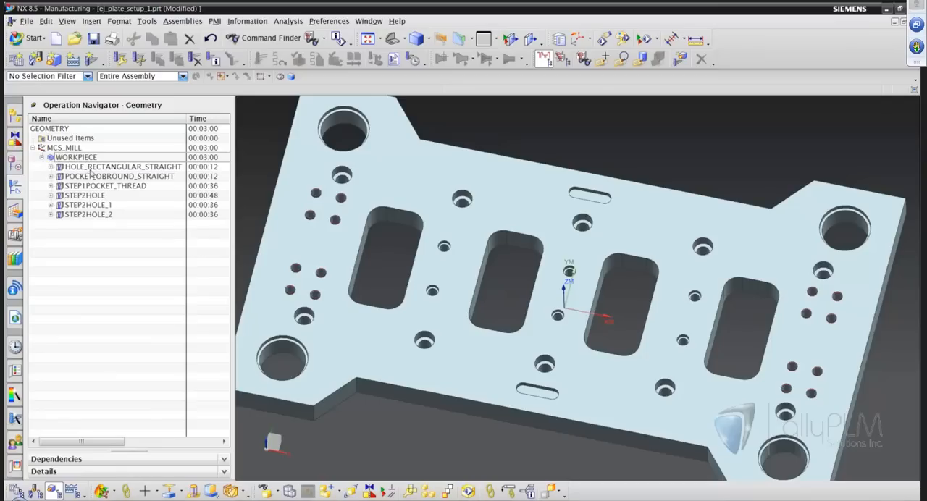
{"action": "left_click", "coordinate": [92, 167]}
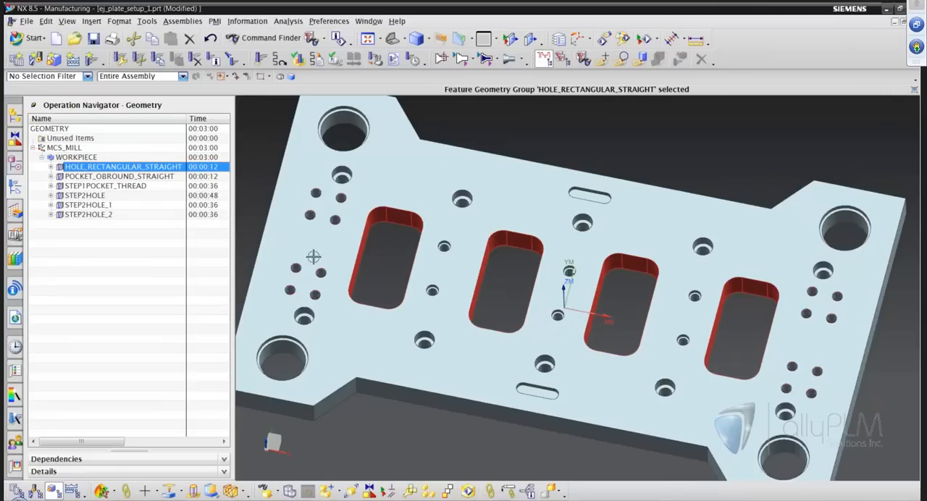
{"action": "left_click", "coordinate": [102, 177]}
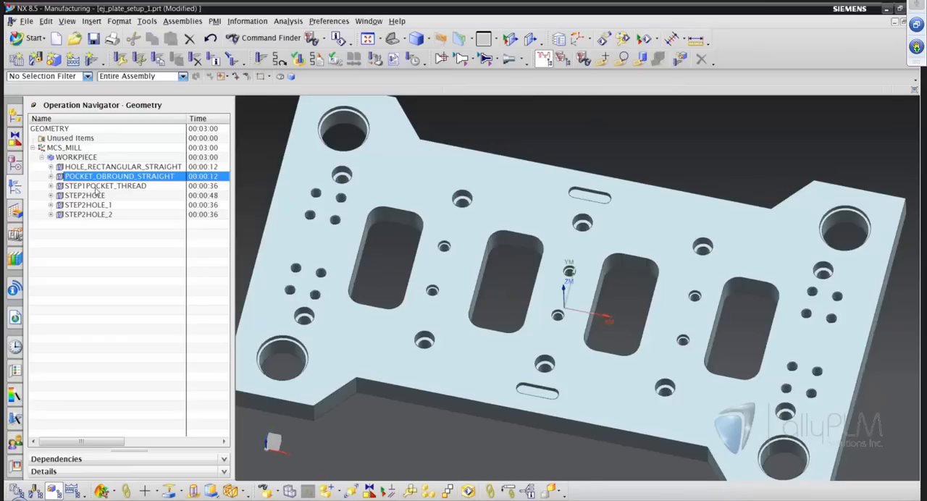
{"action": "left_click", "coordinate": [101, 186]}
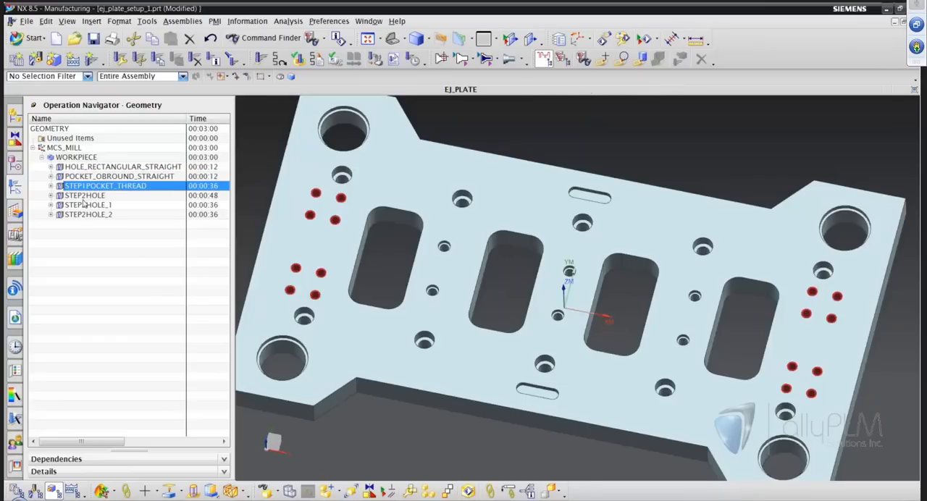
{"action": "left_click", "coordinate": [83, 196]}
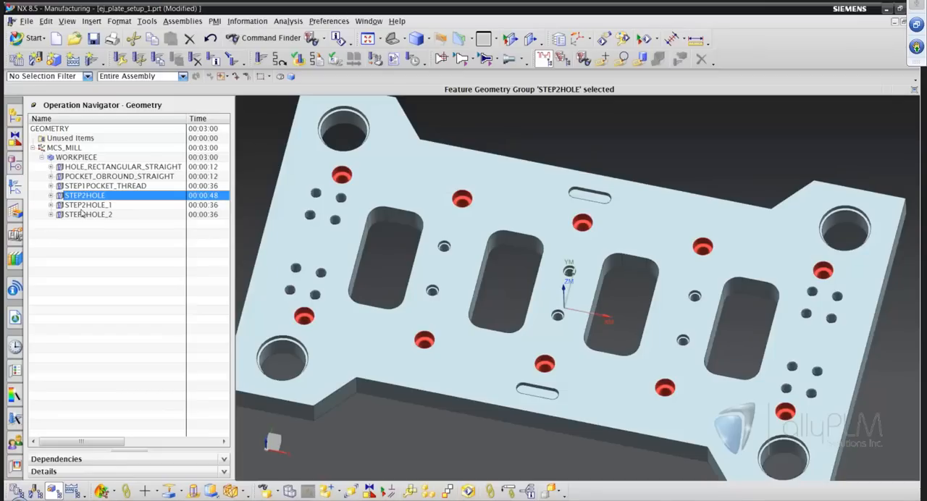
{"action": "left_click", "coordinate": [82, 205]}
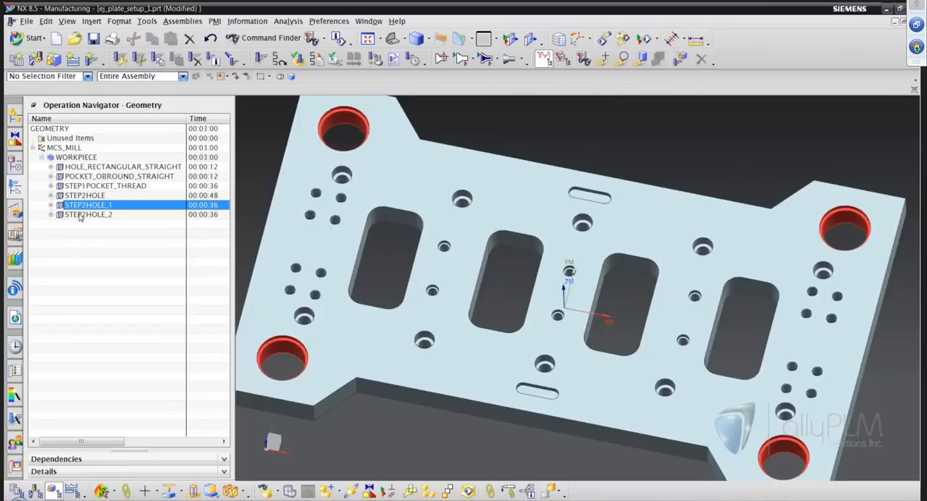
{"action": "left_click", "coordinate": [82, 214]}
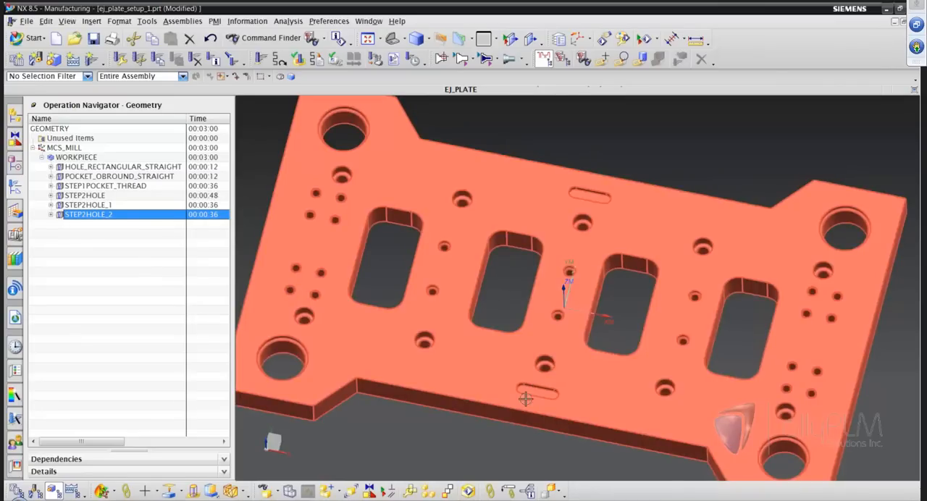
Expand all feature groups to list their machining operations and highlight the holes of SPOT_DRILL under STEP1POCKET_THREAD.
{"action": "scroll", "coordinate": [587, 298], "scroll_direction": "down", "scroll_amount": 1}
{"action": "right_click", "coordinate": [35, 189]}
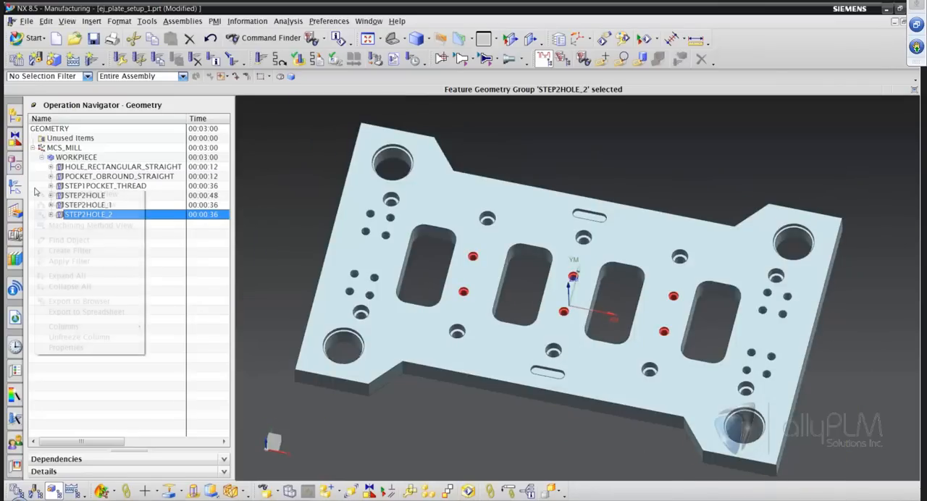
{"action": "left_click", "coordinate": [73, 276]}
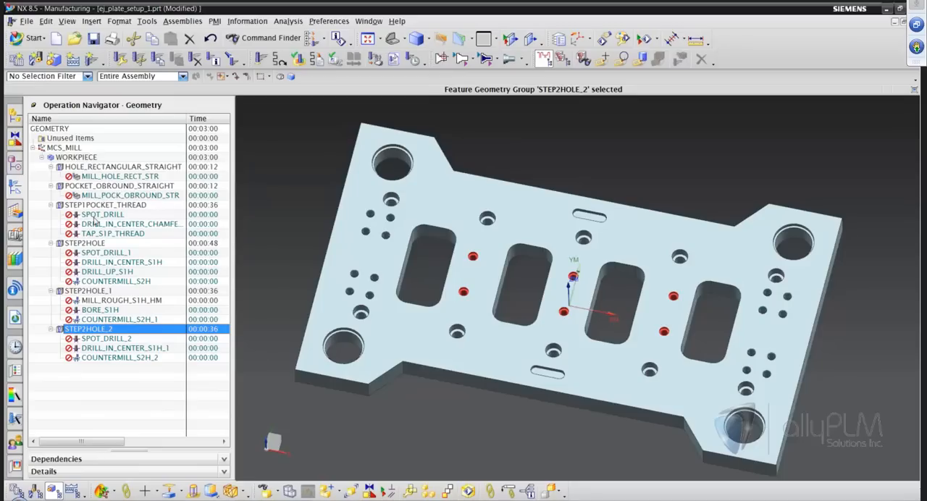
{"action": "left_click", "coordinate": [97, 216]}
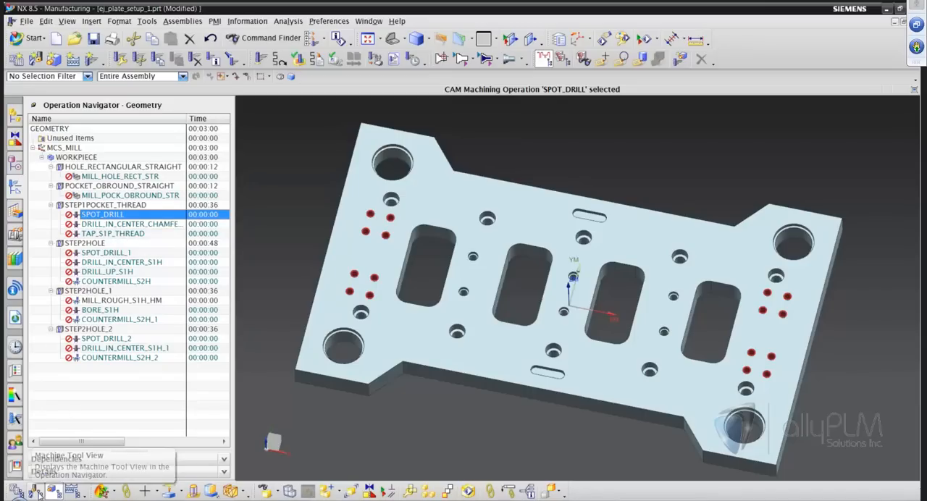
Show the operations by machine tool and expand the whole carrier to review the tools and operations in each pocket.
{"action": "left_click", "coordinate": [36, 492]}
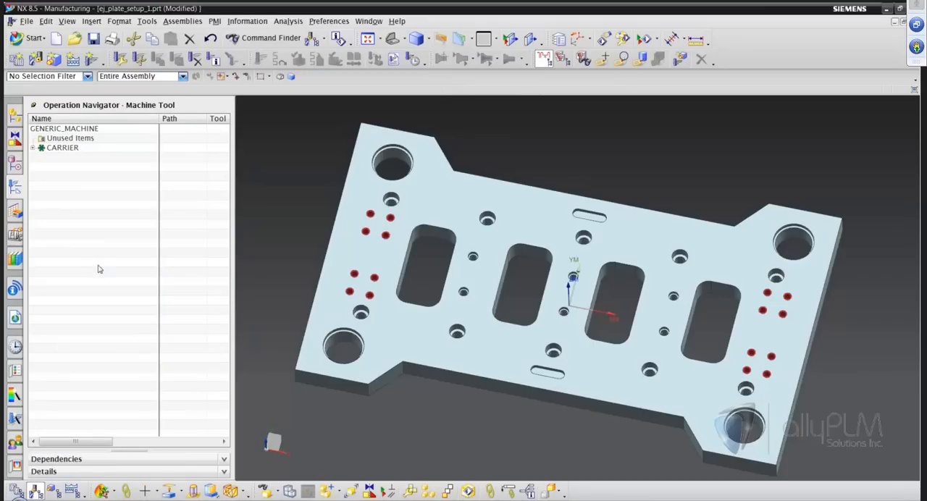
{"action": "left_click", "coordinate": [33, 148]}
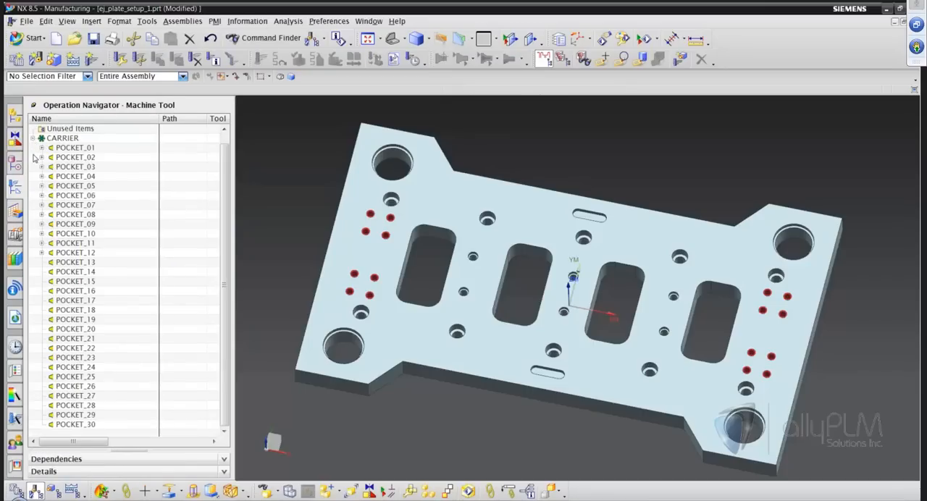
{"action": "right_click", "coordinate": [32, 156]}
{"action": "left_click", "coordinate": [73, 241]}
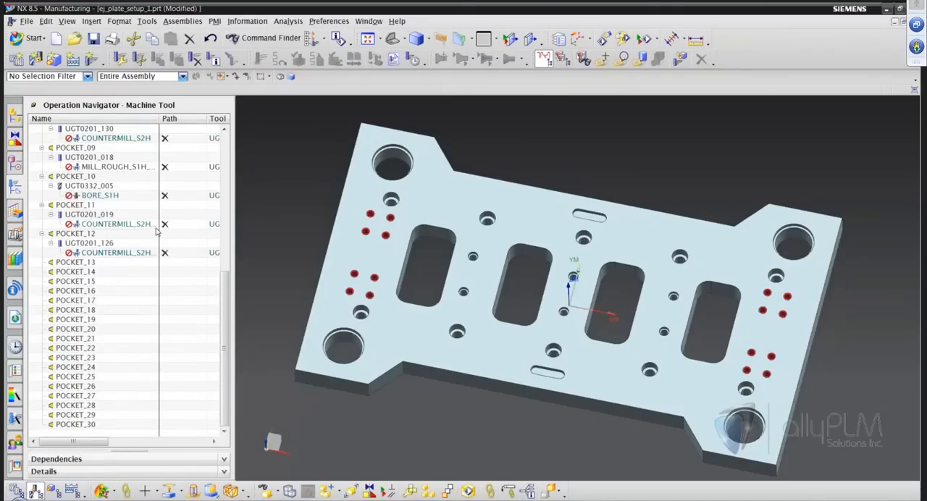
{"action": "scroll", "coordinate": [145, 217], "scroll_direction": "up", "scroll_amount": 10}
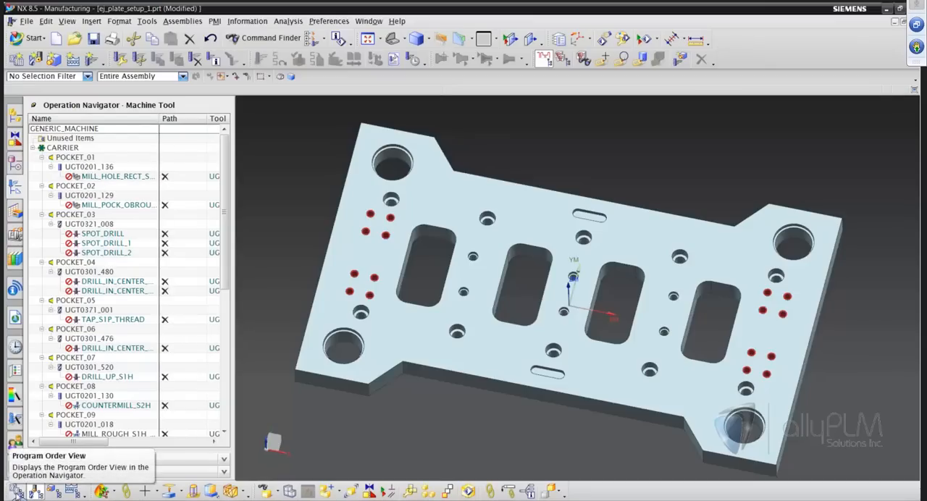
Show the operations in program order, expand the unused items, and move the MILL_ROUGH_S1H_HM operation into program group 1234.
{"action": "left_click", "coordinate": [16, 492]}
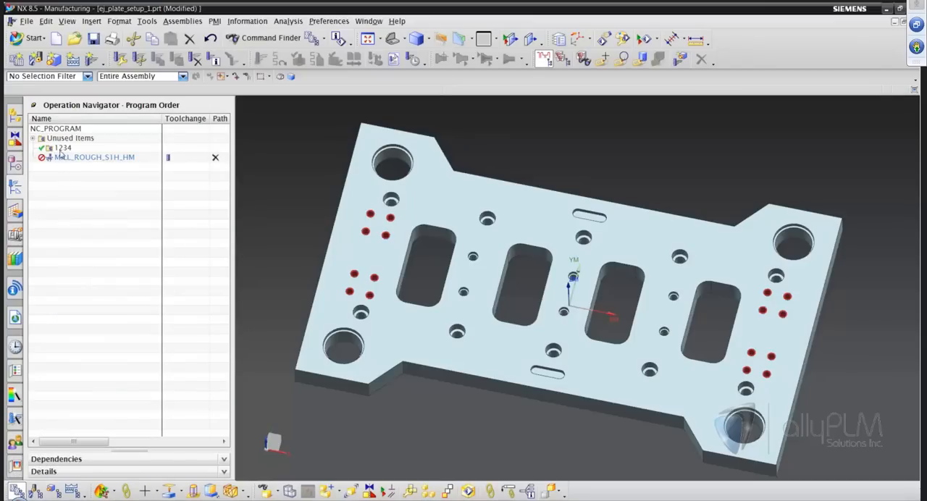
{"action": "double_click", "coordinate": [91, 138]}
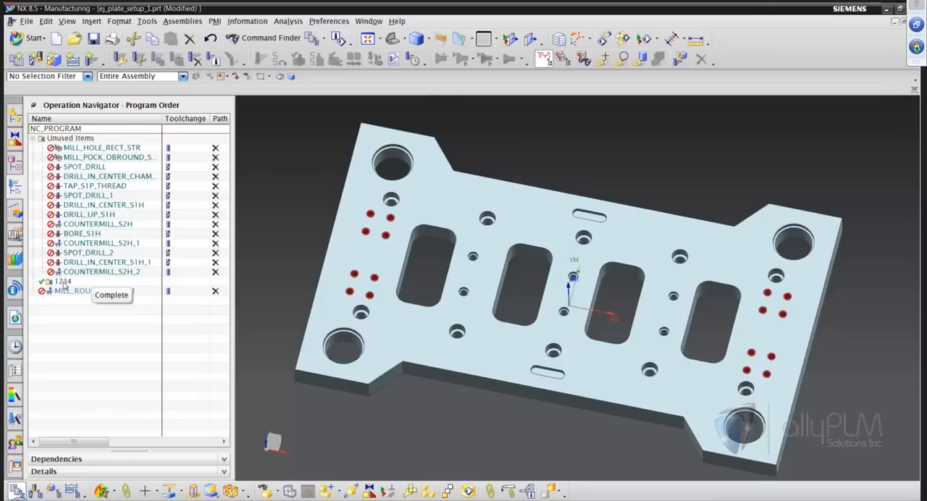
{"action": "left_click", "coordinate": [69, 290]}
{"action": "left_click", "coordinate": [80, 139]}
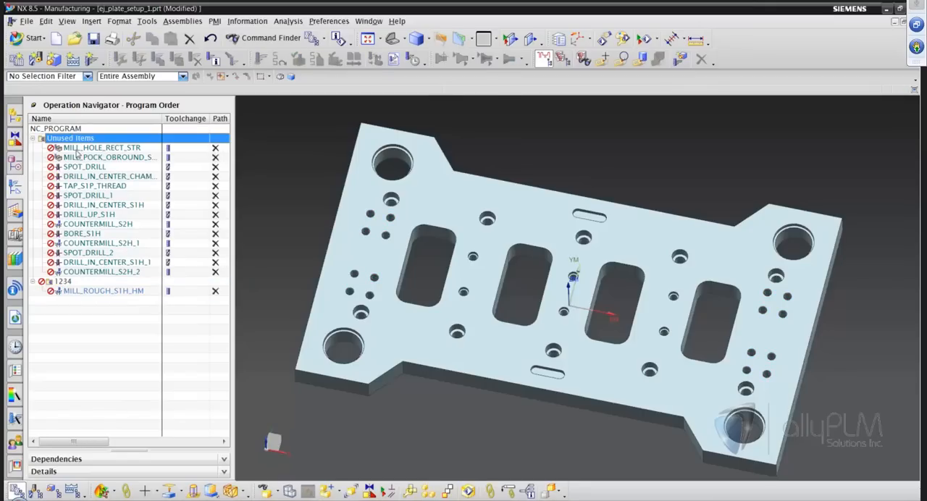
Move all remaining unused operations into program group 1234 and generate the tool paths for the whole group.
{"action": "left_click", "coordinate": [77, 149]}
{"action": "left_click", "coordinate": [69, 271], "text": "shift"}
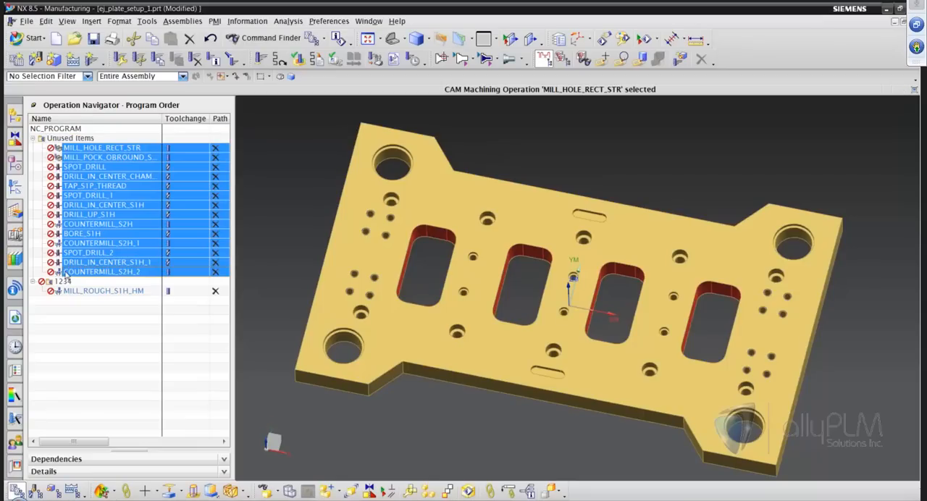
{"action": "mouse_move", "coordinate": [69, 270]}
{"action": "left_mouse_down"}
{"action": "mouse_move", "coordinate": [62, 240]}
{"action": "mouse_move", "coordinate": [60, 282]}
{"action": "left_mouse_up"}
{"action": "right_click", "coordinate": [66, 147]}
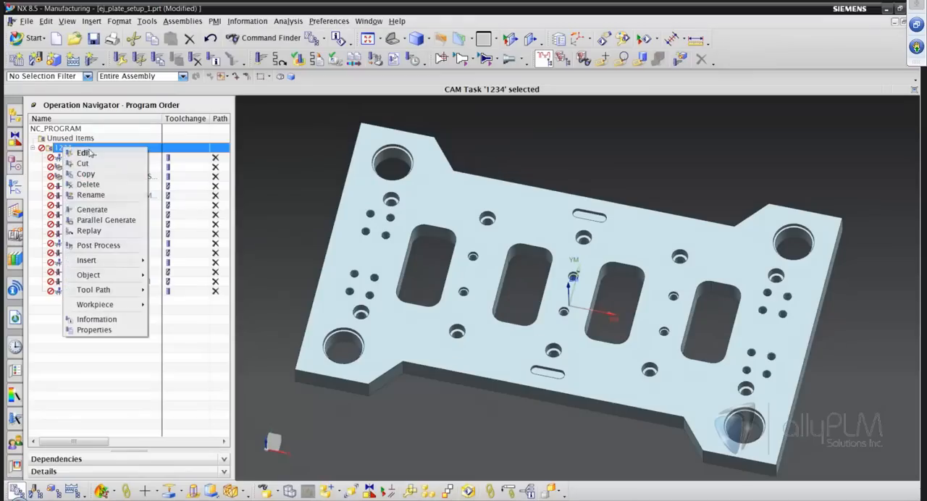
{"action": "left_click", "coordinate": [94, 220]}
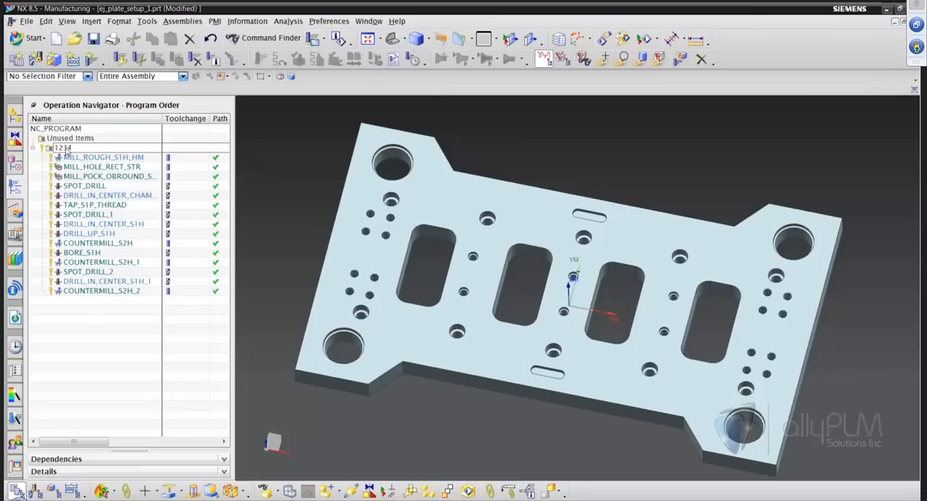
Verify the tool paths of program group 1234 with a 3D Dynamic simulation at animation speed 3 and inspect the machined plate.
{"action": "left_click", "coordinate": [162, 149]}
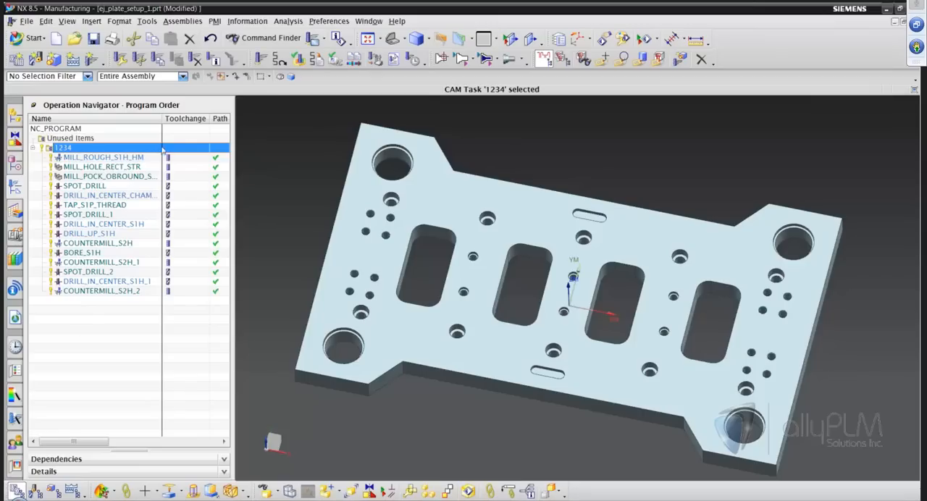
{"action": "left_click", "coordinate": [297, 59]}
{"action": "middle_click_drag", "start_coordinate": [613, 280], "coordinate": [583, 287]}
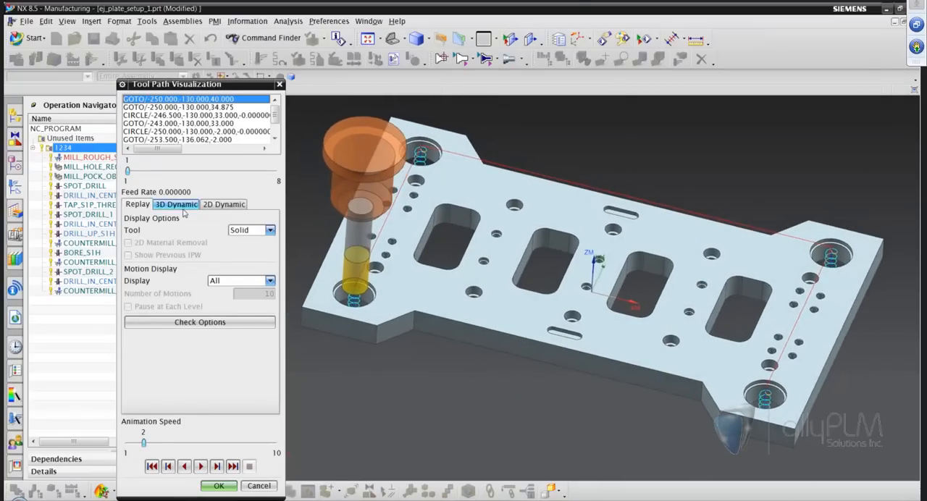
{"action": "left_click", "coordinate": [181, 205]}
{"action": "middle_click_drag", "start_coordinate": [604, 341], "coordinate": [604, 341]}
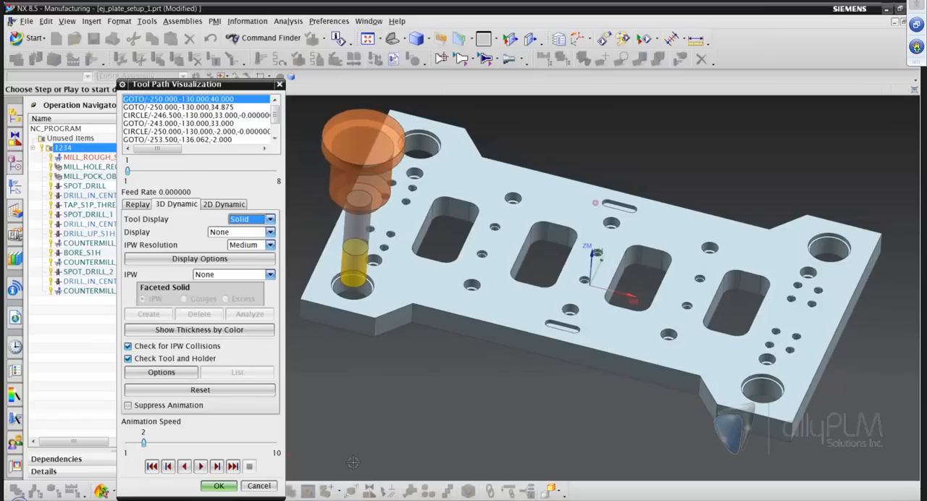
{"action": "left_click", "coordinate": [203, 464]}
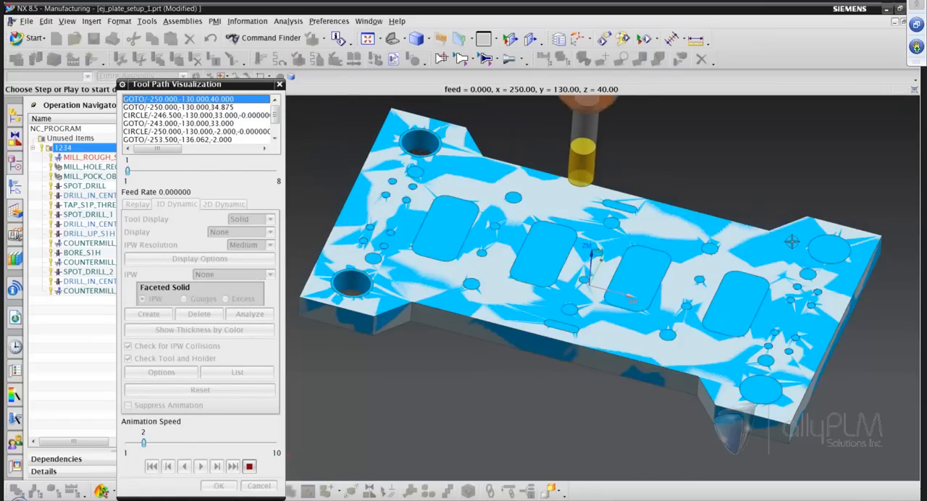
{"action": "left_click", "coordinate": [191, 443]}
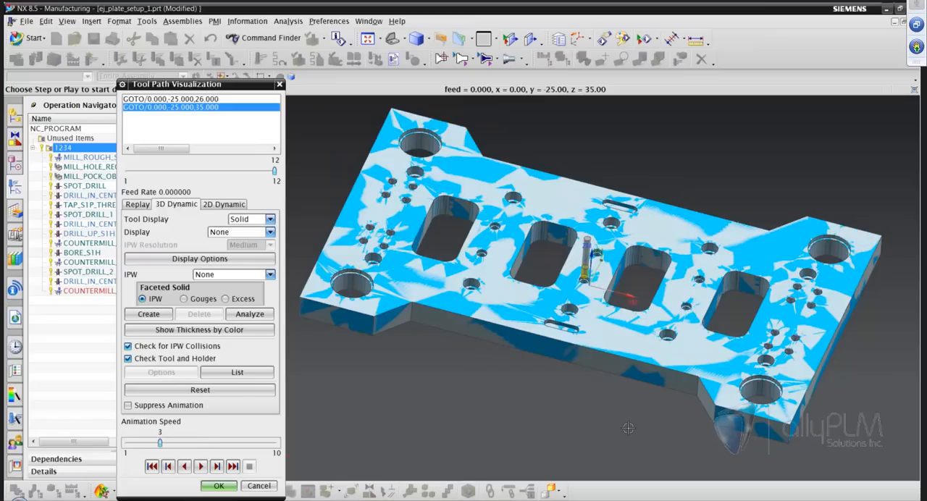
{"action": "mouse_move", "coordinate": [628, 428]}
{"action": "middle_mouse_down"}
{"action": "mouse_move", "coordinate": [628, 442]}
{"action": "mouse_move", "coordinate": [628, 416]}
{"action": "mouse_move", "coordinate": [627, 434]}
{"action": "middle_mouse_up"}
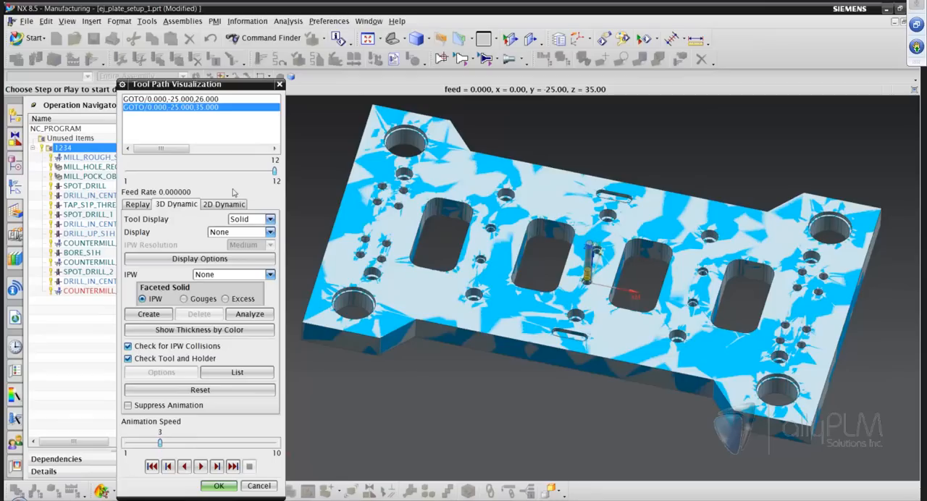
{"action": "left_click", "coordinate": [218, 487]}
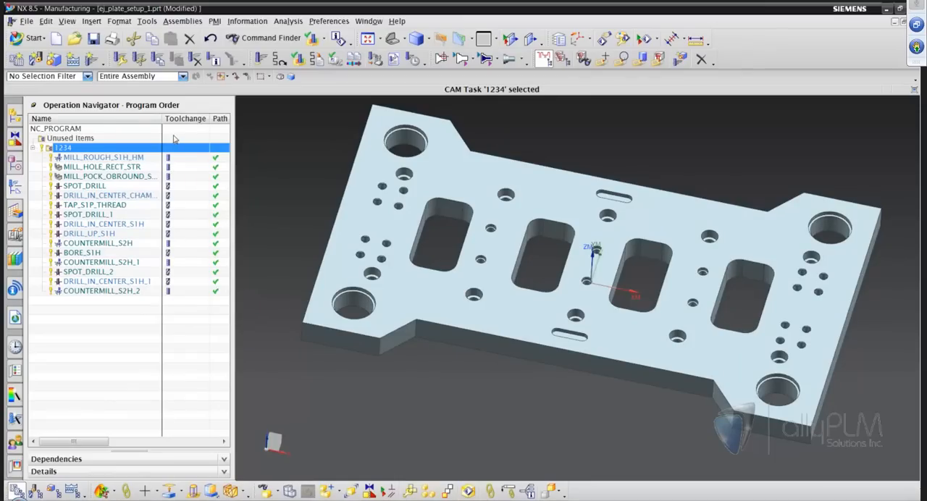
Optimize the tool paths of program group 1234 with Consolidate Tools and Minimize Tool Changes, without creating an optimization group.
{"action": "right_click", "coordinate": [65, 149]}
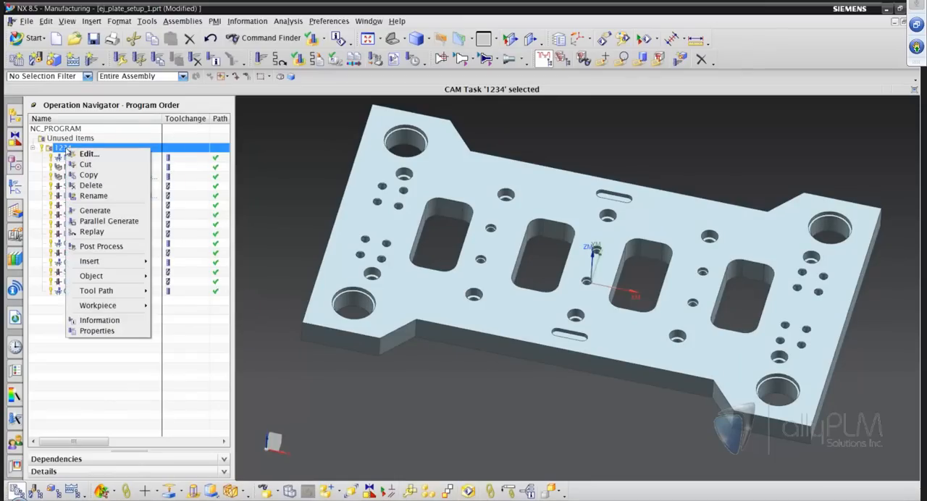
{"action": "mouse_move", "coordinate": [94, 276]}
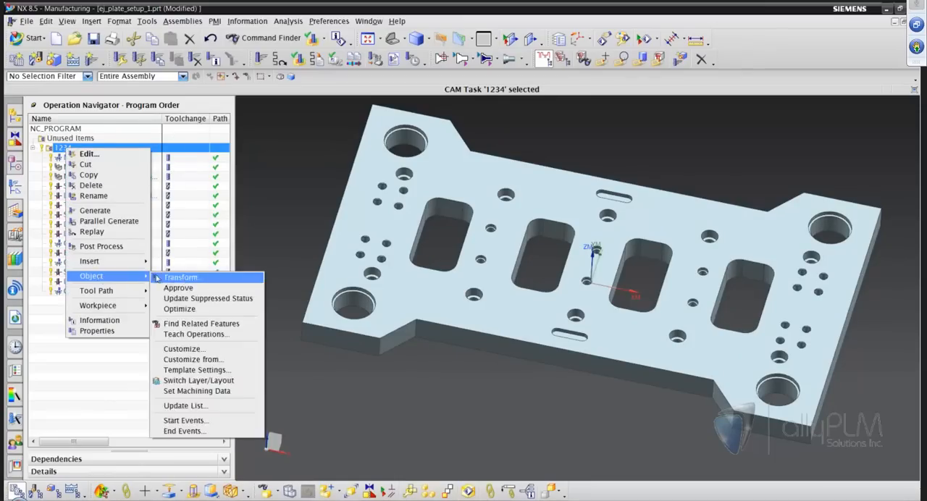
{"action": "left_click", "coordinate": [187, 310]}
{"action": "left_click", "coordinate": [148, 139]}
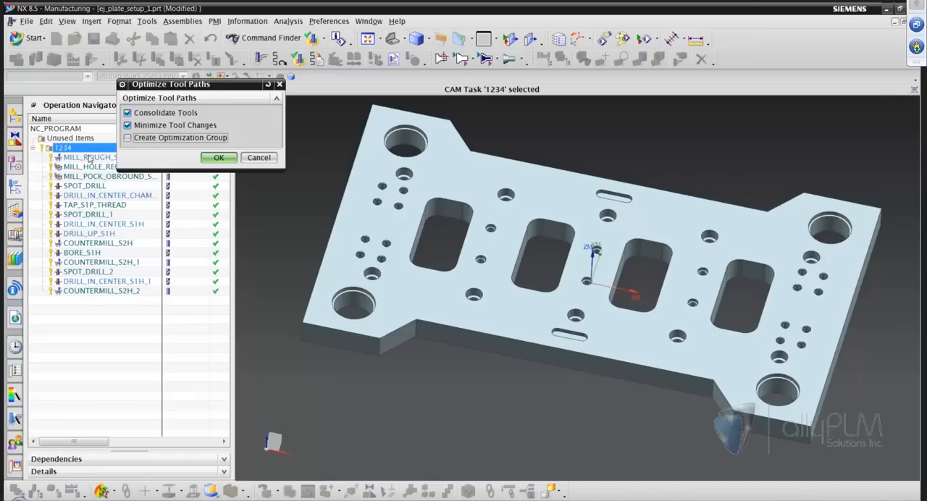
{"action": "left_click", "coordinate": [217, 156]}
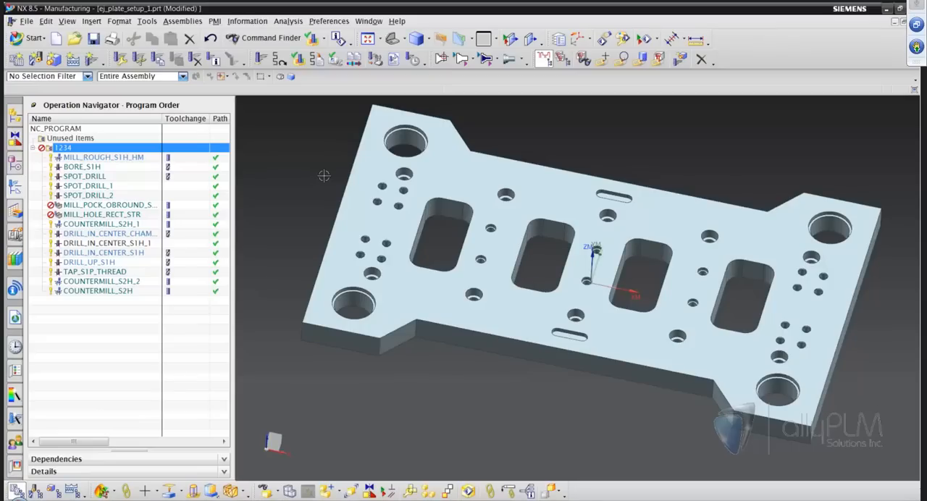
Close all open parts without saving the changes to ej_plate_setup_1.prt.
{"action": "left_click", "coordinate": [26, 21]}
{"action": "mouse_move", "coordinate": [58, 58]}
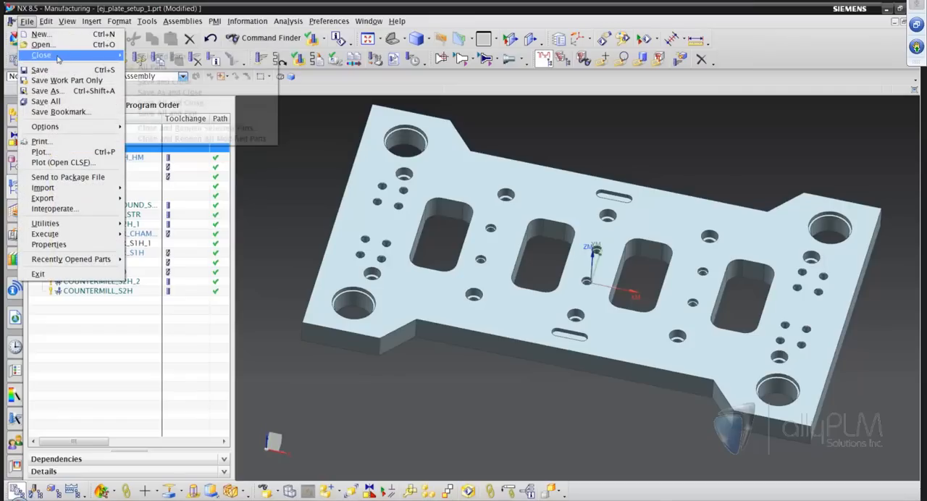
{"action": "left_click", "coordinate": [143, 66]}
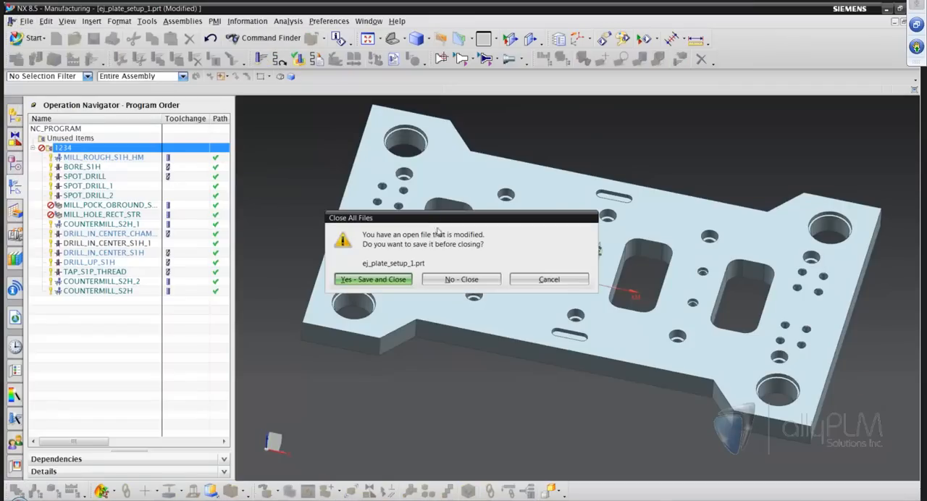
{"action": "left_click", "coordinate": [461, 280]}
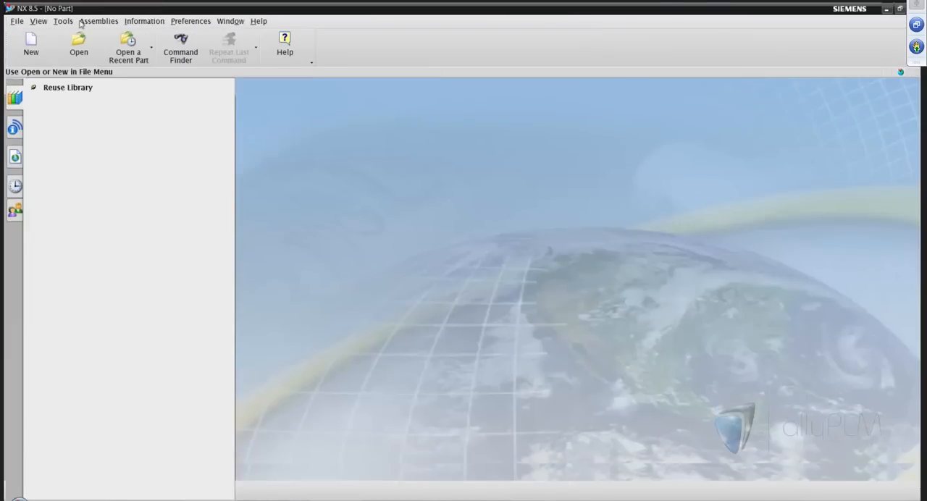
Open the part ej_plate_with_PMI.prt from the Lunch Bytes_FBM folder.
{"action": "left_click", "coordinate": [79, 44]}
{"action": "left_click", "coordinate": [430, 175]}
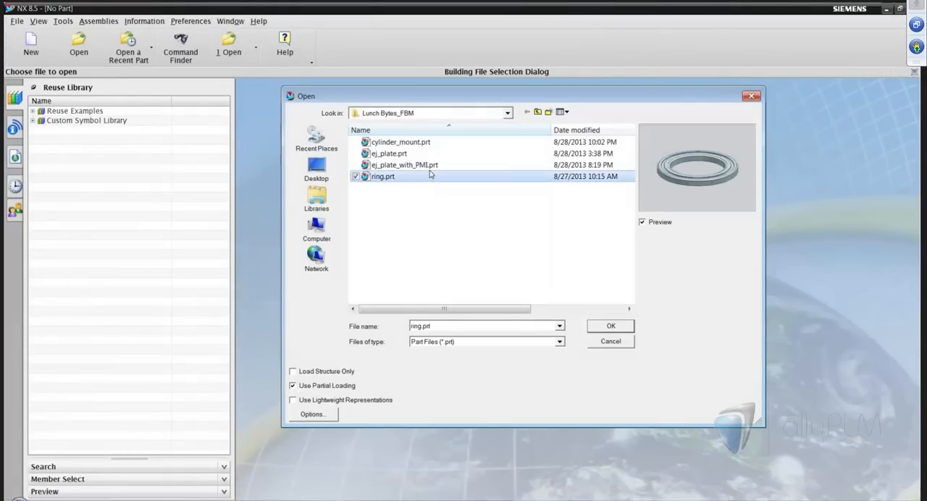
{"action": "left_click", "coordinate": [430, 167]}
{"action": "left_click", "coordinate": [611, 326]}
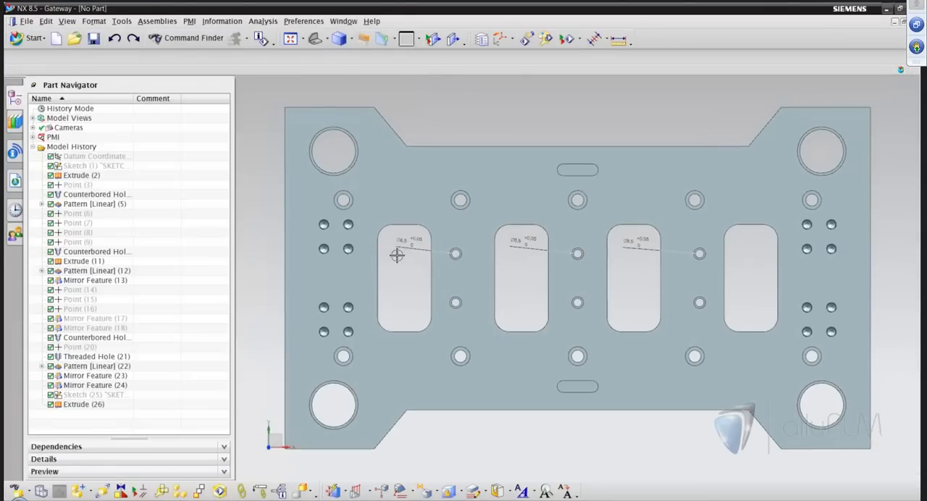
Examine the PMI diameter and tolerance dimensions attached to the small holes between the plate's rectangular pockets.
{"action": "scroll", "coordinate": [266, 185], "scroll_direction": "up", "scroll_amount": 1}
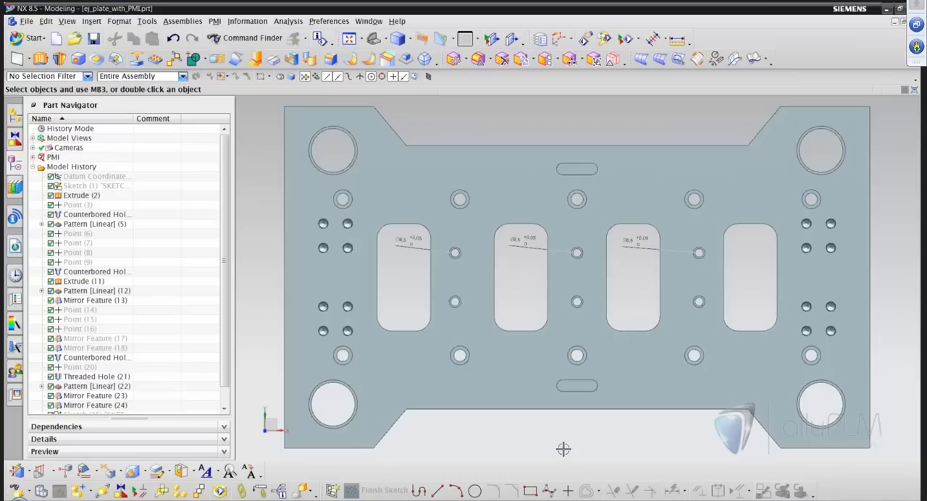
{"action": "scroll", "coordinate": [399, 297], "scroll_direction": "up", "scroll_amount": 2}
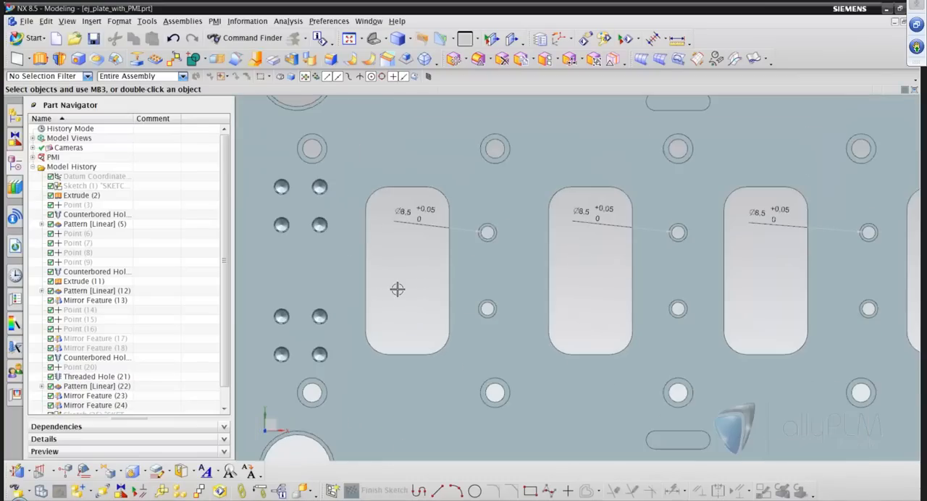
{"action": "scroll", "coordinate": [398, 288], "scroll_direction": "up", "scroll_amount": 2}
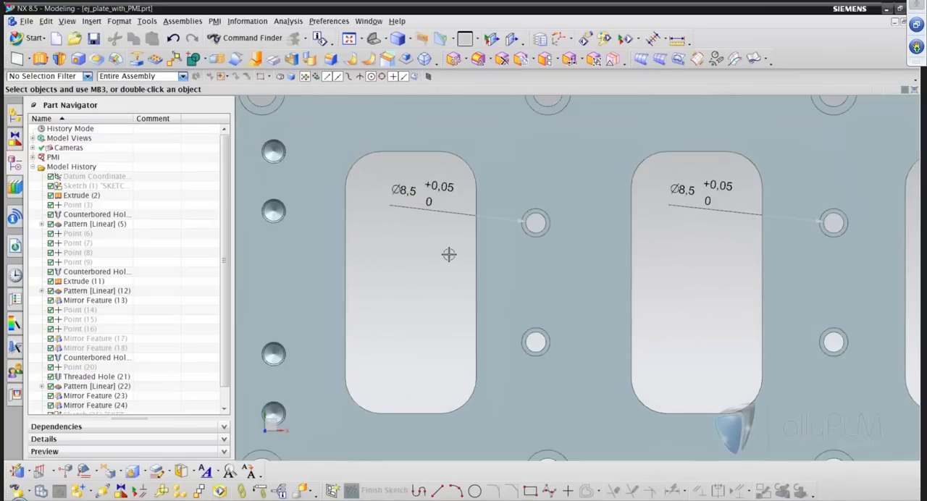
{"action": "scroll", "coordinate": [445, 256], "scroll_direction": "down", "scroll_amount": 1}
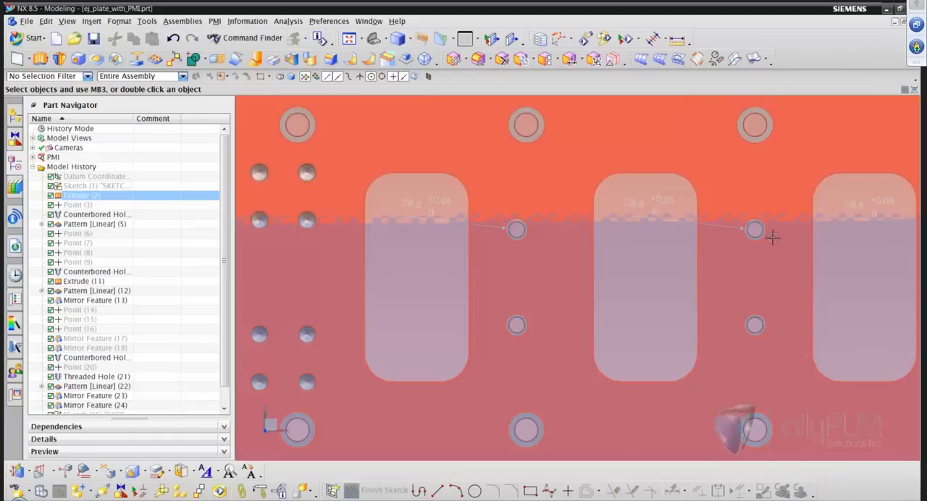
{"action": "scroll", "coordinate": [583, 266], "scroll_direction": "down", "scroll_amount": 1}
{"action": "scroll", "coordinate": [472, 246], "scroll_direction": "up", "scroll_amount": 1}
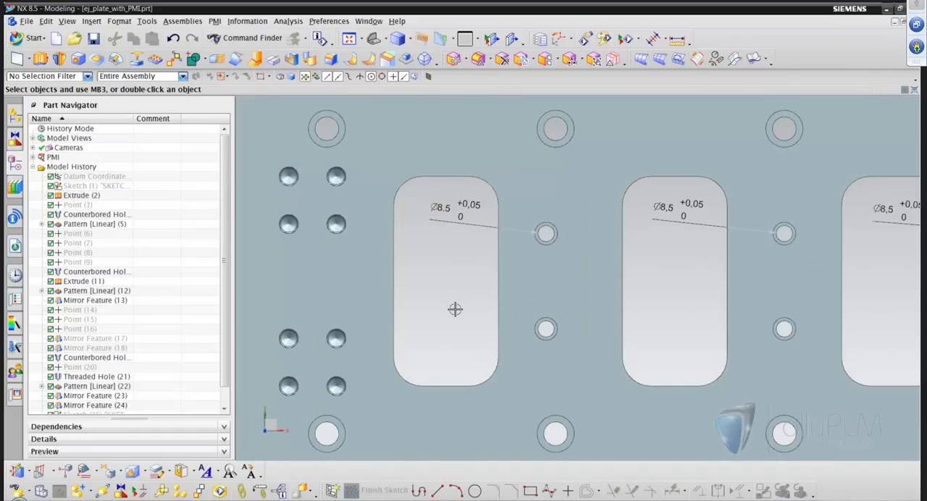
{"action": "scroll", "coordinate": [573, 275], "scroll_direction": "down", "scroll_amount": 2}
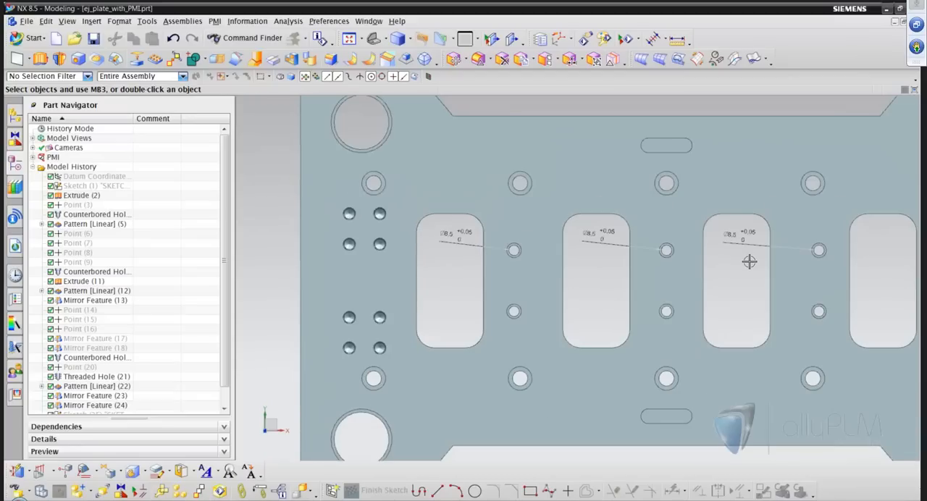
{"action": "scroll", "coordinate": [749, 261], "scroll_direction": "up", "scroll_amount": 1}
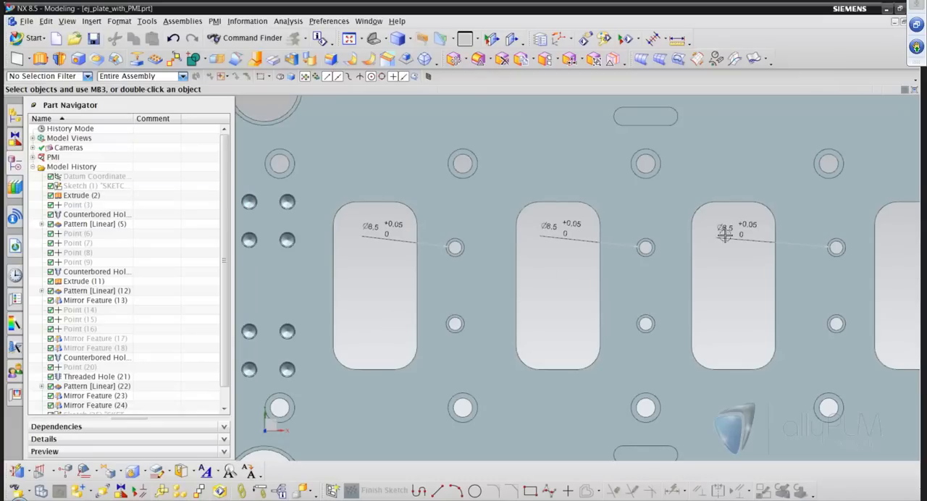
{"action": "scroll", "coordinate": [551, 267], "scroll_direction": "down", "scroll_amount": 1}
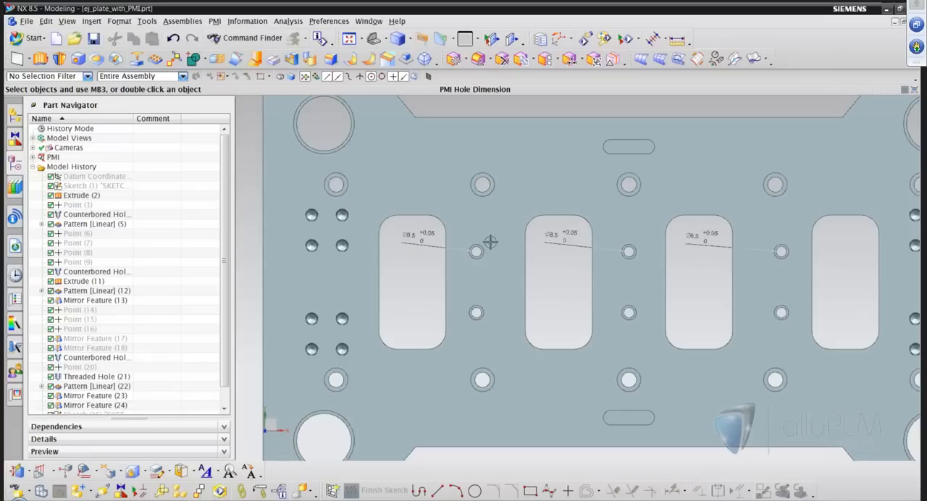
{"action": "scroll", "coordinate": [544, 264], "scroll_direction": "down", "scroll_amount": 2}
{"action": "scroll", "coordinate": [729, 257], "scroll_direction": "up", "scroll_amount": 1}
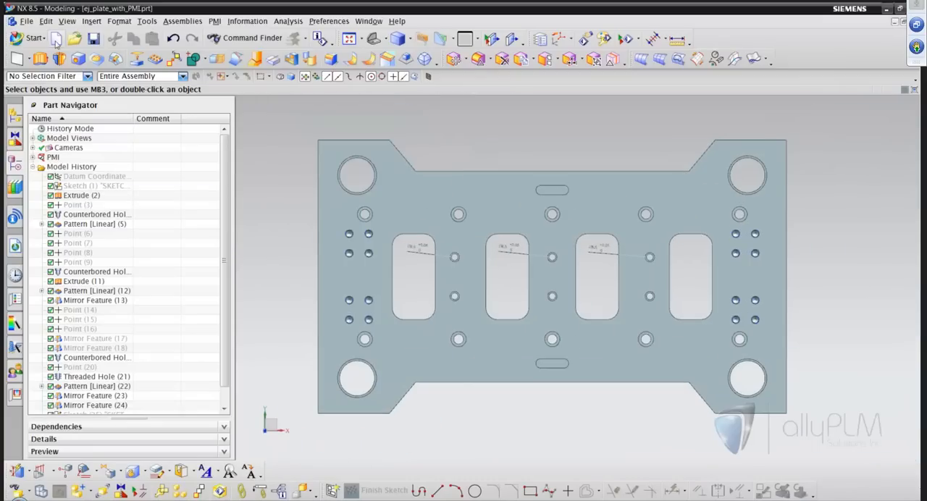
Create the manufacturing setup ej_plate_with_PMI_setup_1.prt from the General Setup template in millimeters, referencing ej_plate_with_PMI.
{"action": "left_click", "coordinate": [26, 21]}
{"action": "left_click", "coordinate": [29, 34]}
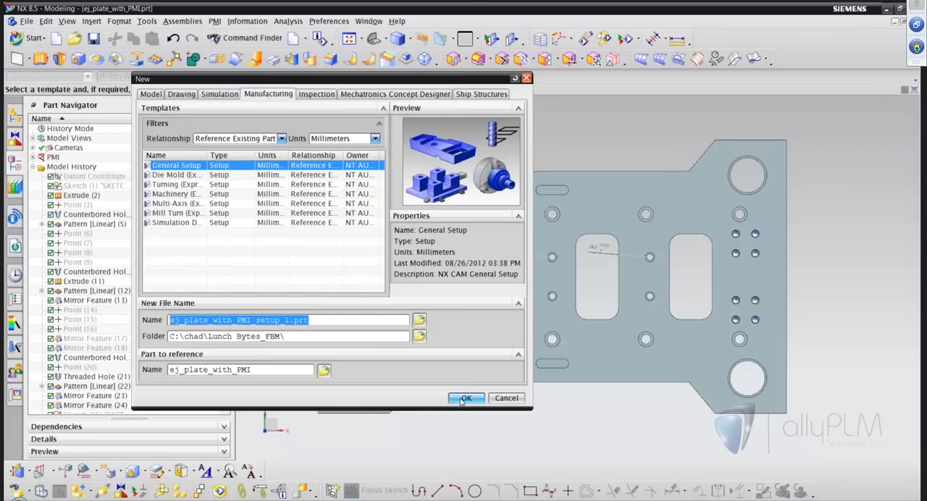
{"action": "left_click", "coordinate": [466, 397]}
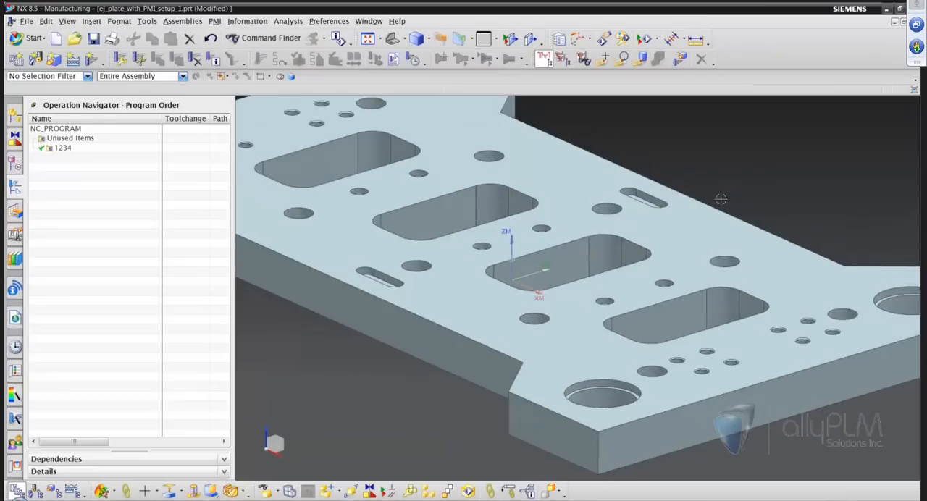
Show the operations by geometry and specify the plate body as the part geometry of WORKPIECE under MCS_MILL.
{"action": "left_click", "coordinate": [53, 491]}
{"action": "left_click", "coordinate": [32, 148]}
{"action": "left_click", "coordinate": [69, 158]}
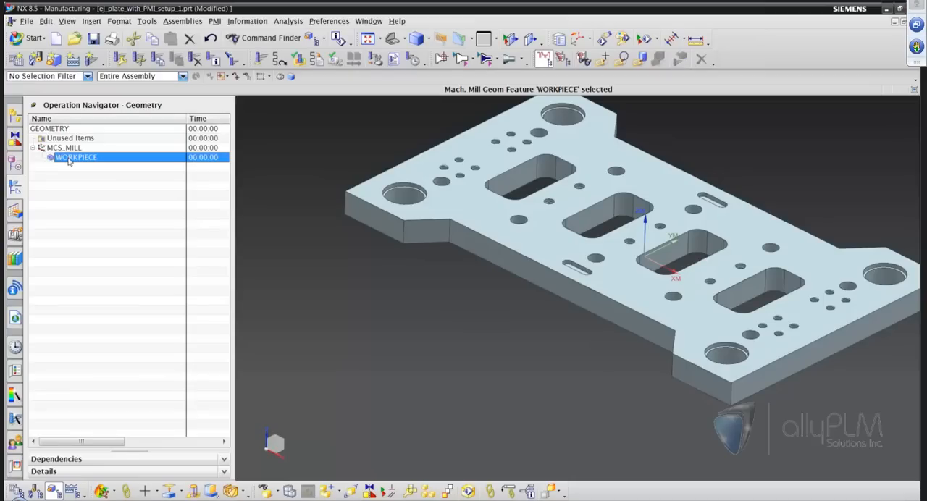
{"action": "double_click", "coordinate": [70, 157]}
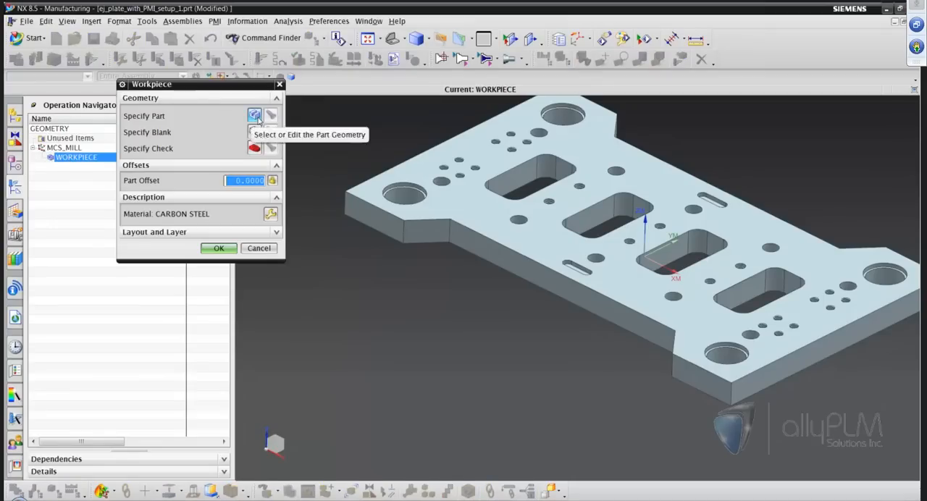
{"action": "left_click", "coordinate": [255, 117]}
{"action": "left_click", "coordinate": [430, 176]}
{"action": "left_click", "coordinate": [218, 246]}
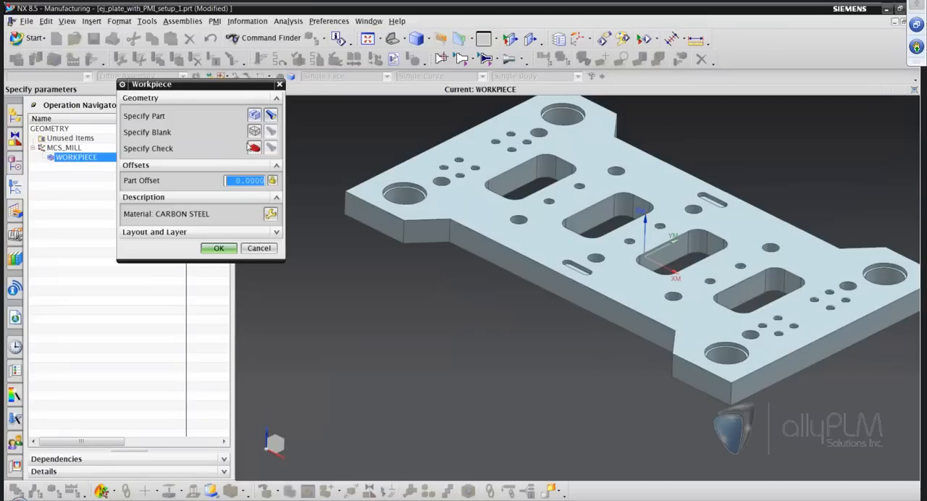
Define the WORKPIECE blank as Part Outline and accept the workpiece definition.
{"action": "left_click", "coordinate": [254, 133]}
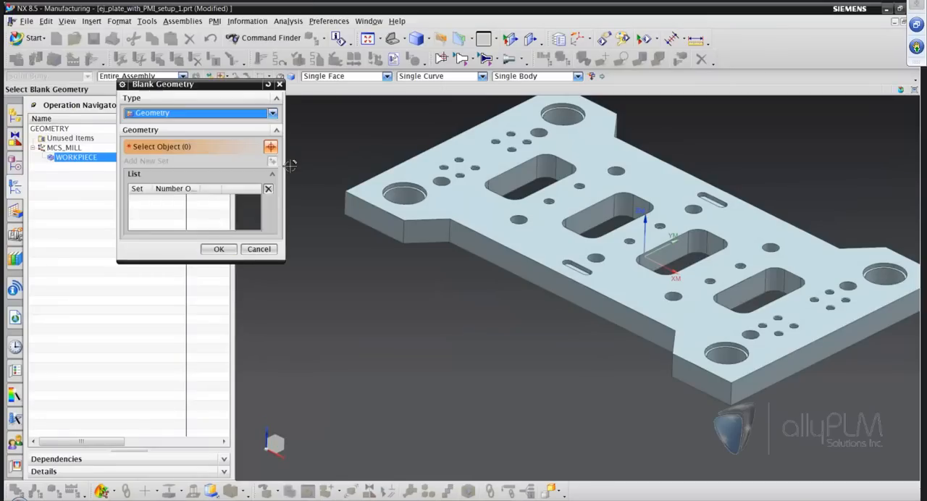
{"action": "left_click", "coordinate": [272, 113]}
{"action": "left_click", "coordinate": [167, 173]}
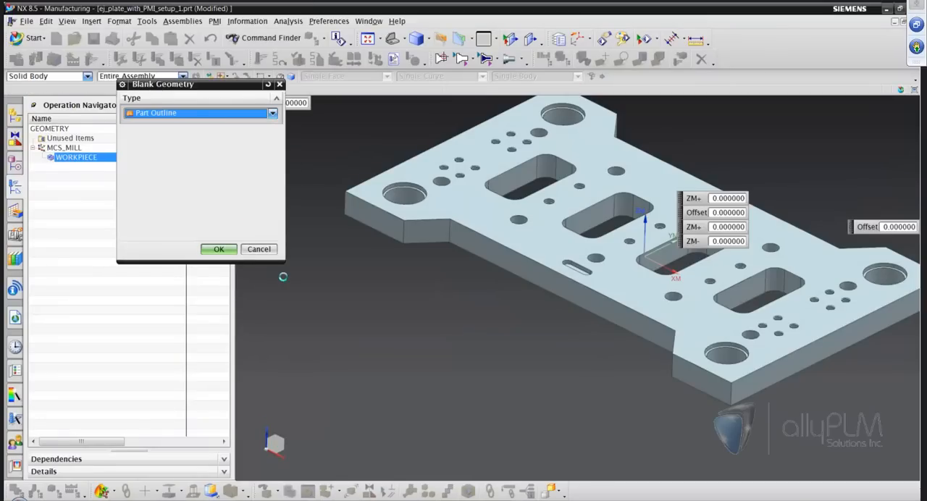
{"action": "left_click", "coordinate": [218, 287]}
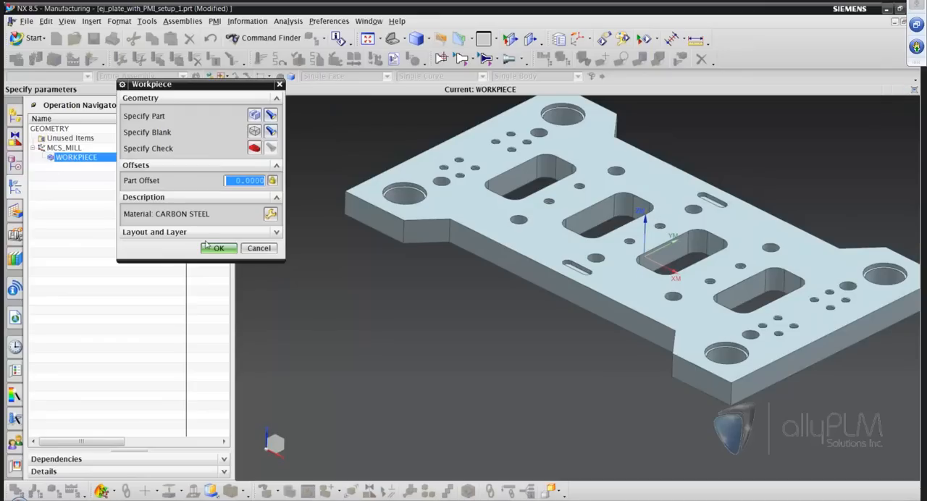
{"action": "left_click", "coordinate": [211, 247]}
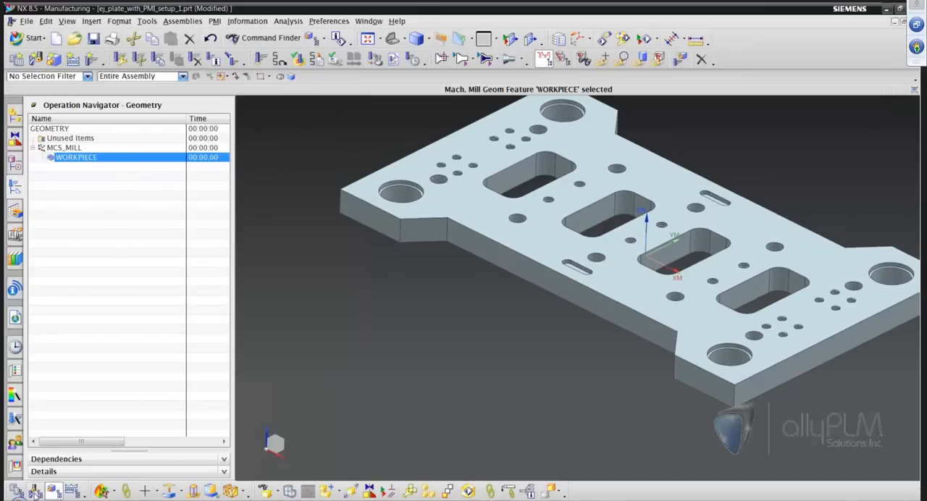
Find the machining features of ej_plate_with_PMI with Parametric Recognition and accept all the recognized features.
{"action": "left_click", "coordinate": [14, 210]}
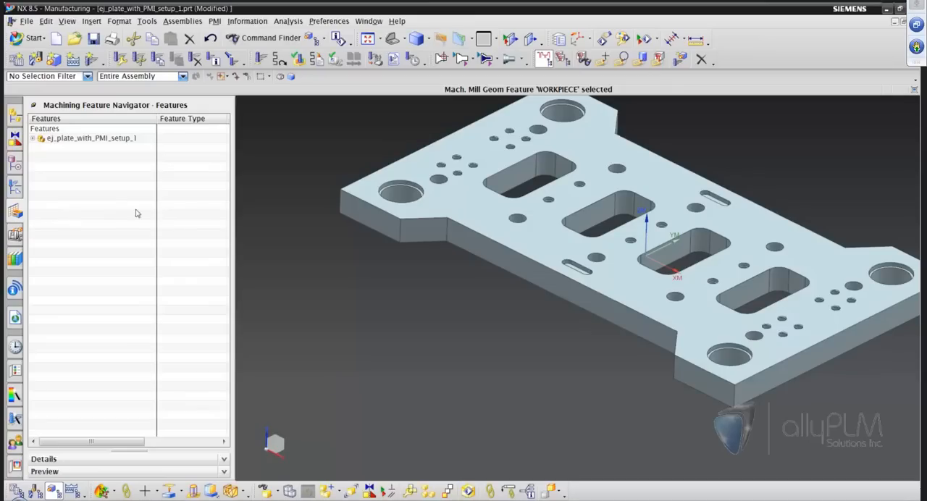
{"action": "right_click", "coordinate": [73, 150]}
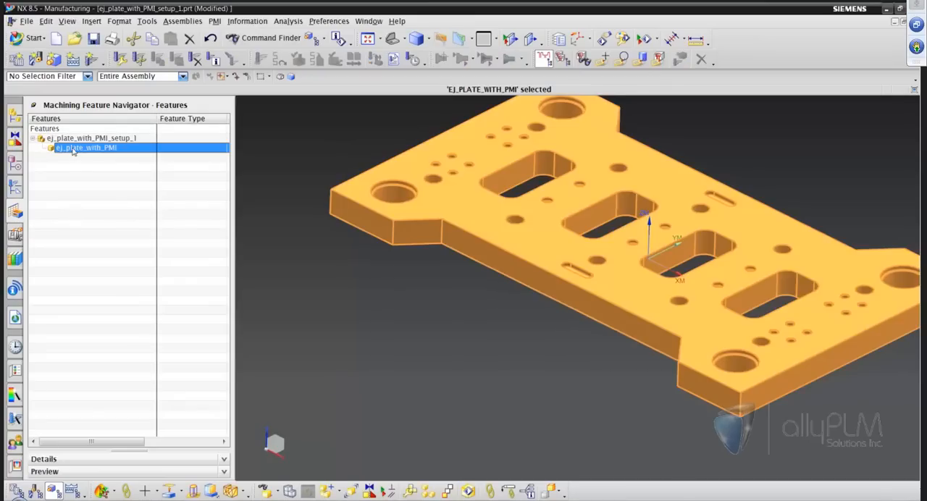
{"action": "left_click", "coordinate": [105, 154]}
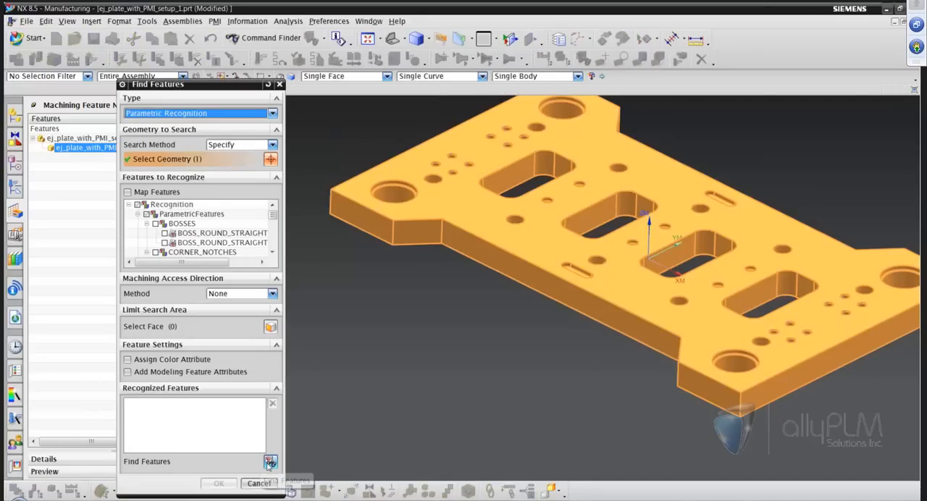
{"action": "left_click", "coordinate": [269, 461]}
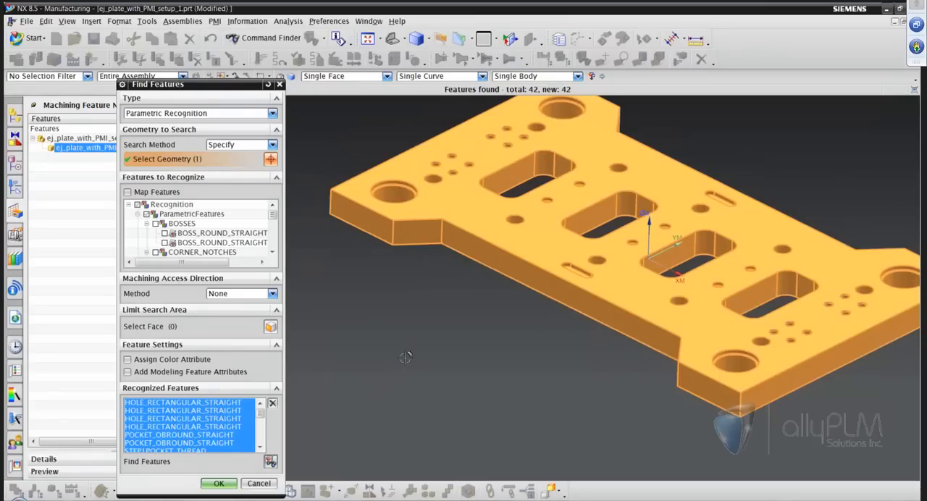
{"action": "left_click", "coordinate": [219, 483]}
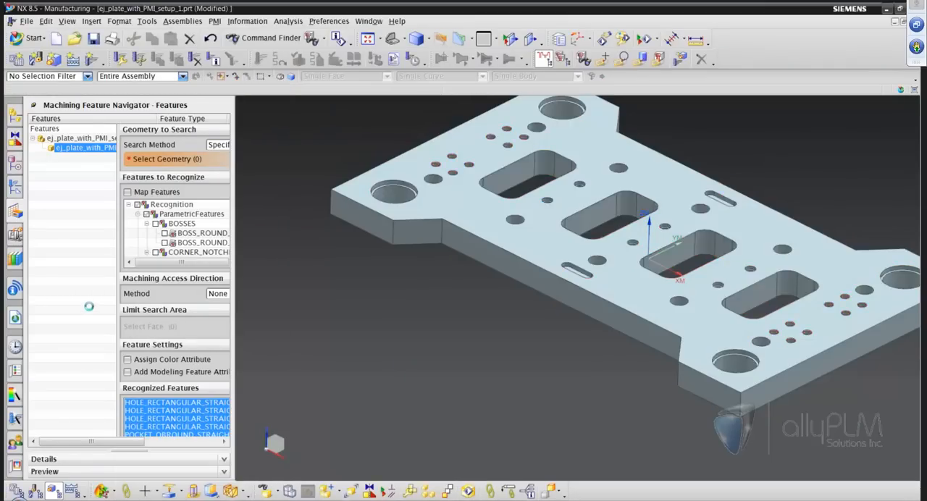
Turn off the display of the feature coordinate systems and clear the feature selection.
{"action": "right_click", "coordinate": [41, 164]}
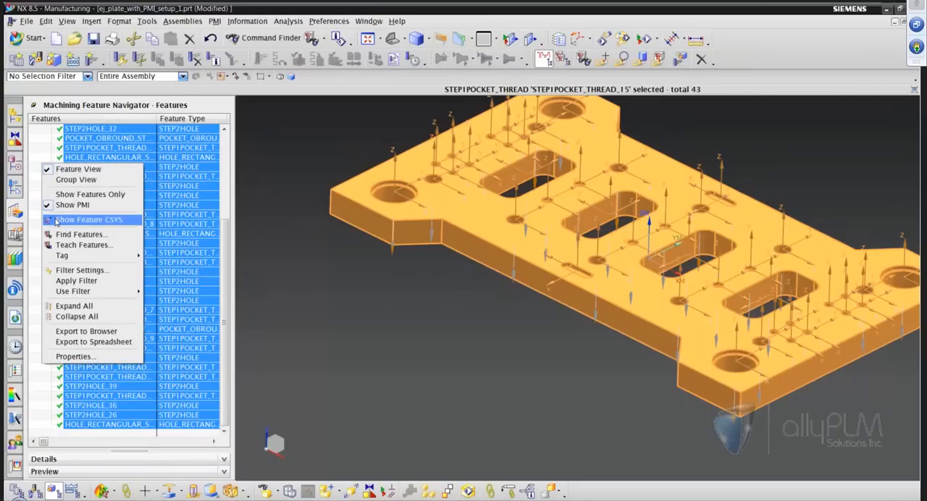
{"action": "left_click", "coordinate": [56, 221]}
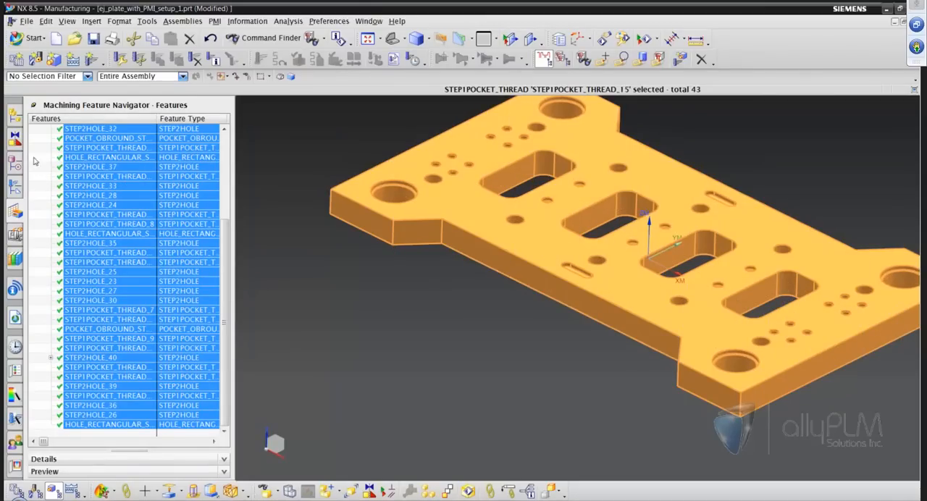
{"action": "key", "text": "Escape"}
Examine the value and tolerance details of the PMI Hole Dimension attached to machining feature STEP2HOLE_41.
{"action": "scroll", "coordinate": [229, 219], "scroll_direction": "up", "scroll_amount": 3}
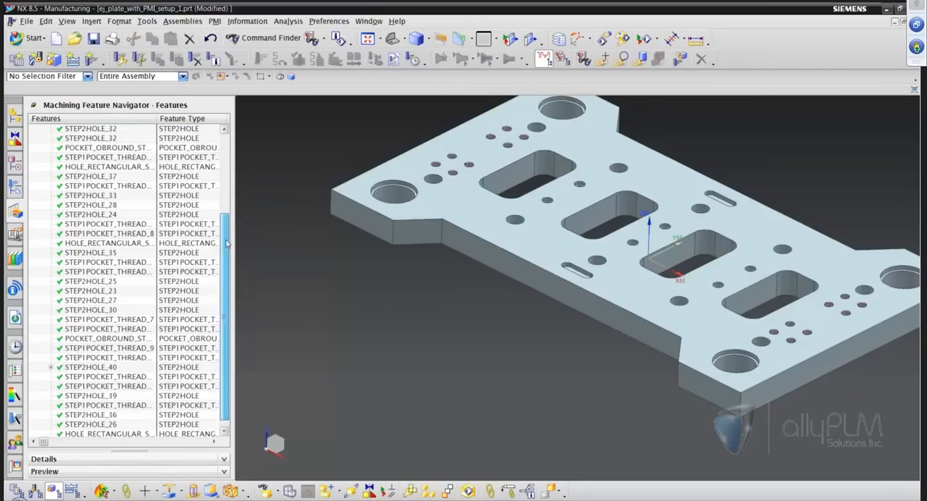
{"action": "scroll", "coordinate": [229, 190], "scroll_direction": "up", "scroll_amount": 2}
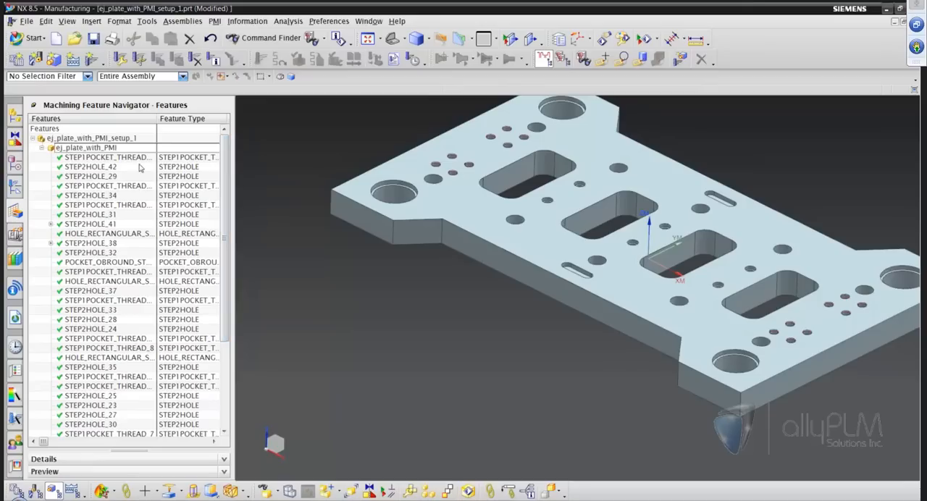
{"action": "left_click", "coordinate": [51, 224]}
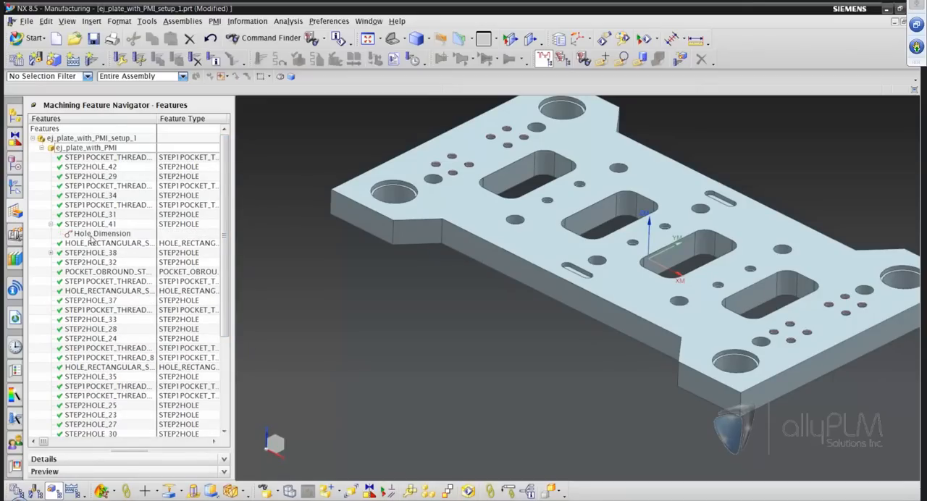
{"action": "left_click", "coordinate": [90, 235]}
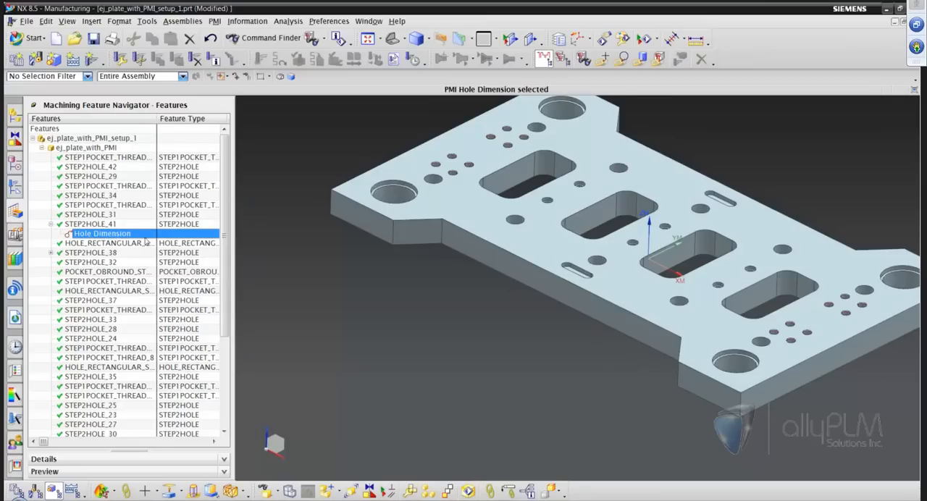
{"action": "left_click", "coordinate": [223, 461]}
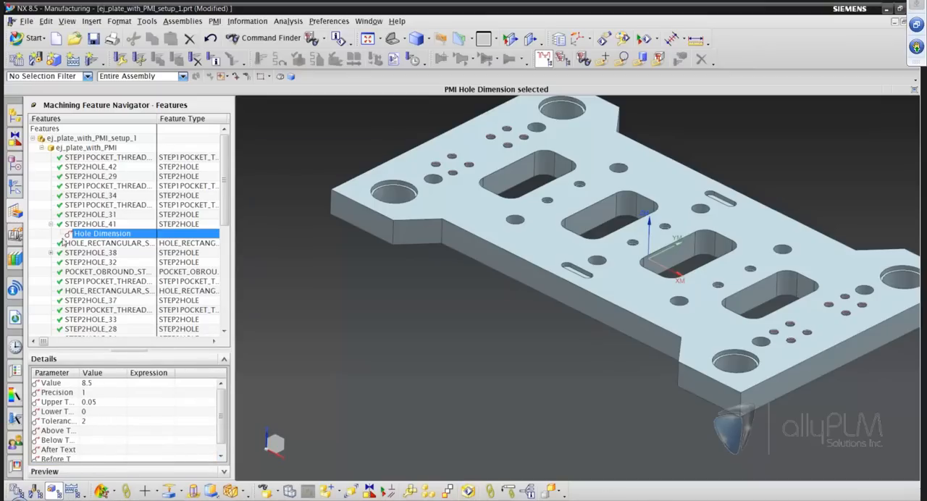
{"action": "left_click", "coordinate": [224, 358]}
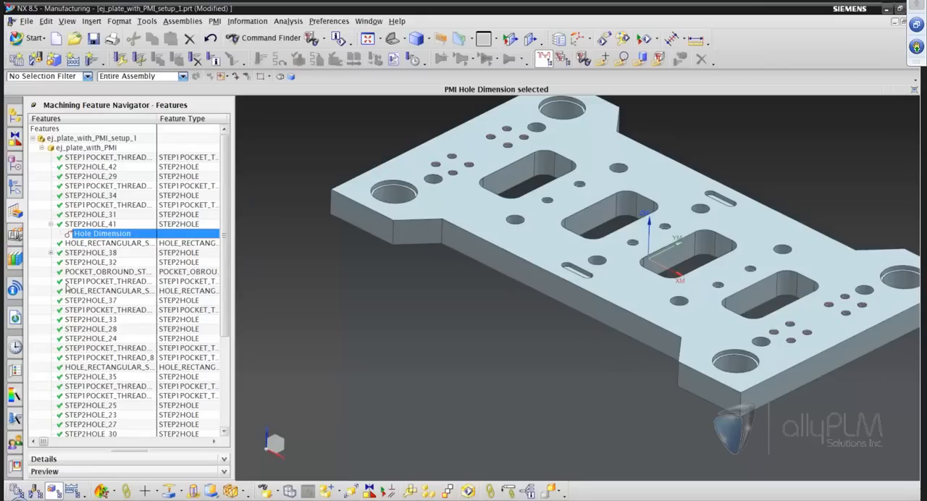
Expand machining features STEP2HOLE_38 and STEP2HOLE_40 to view their attached PMI hole dimensions.
{"action": "left_click", "coordinate": [50, 252]}
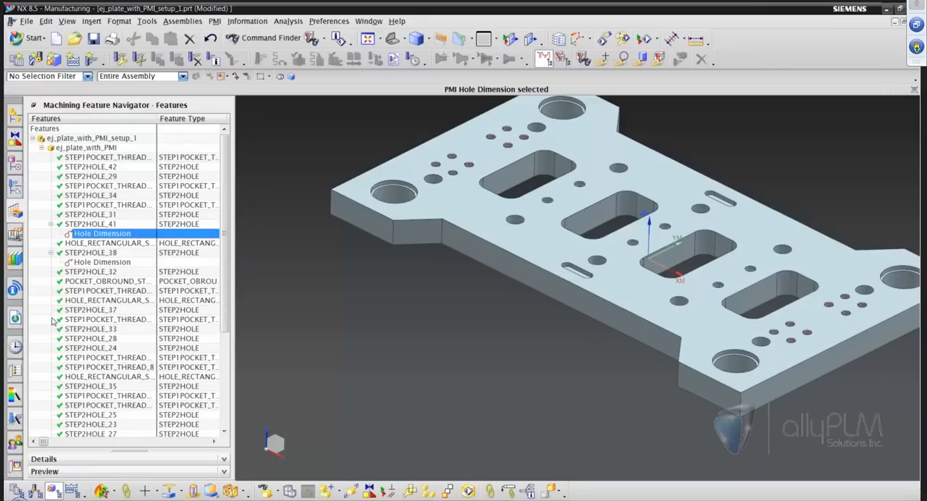
{"action": "scroll", "coordinate": [52, 321], "scroll_direction": "down", "scroll_amount": 5}
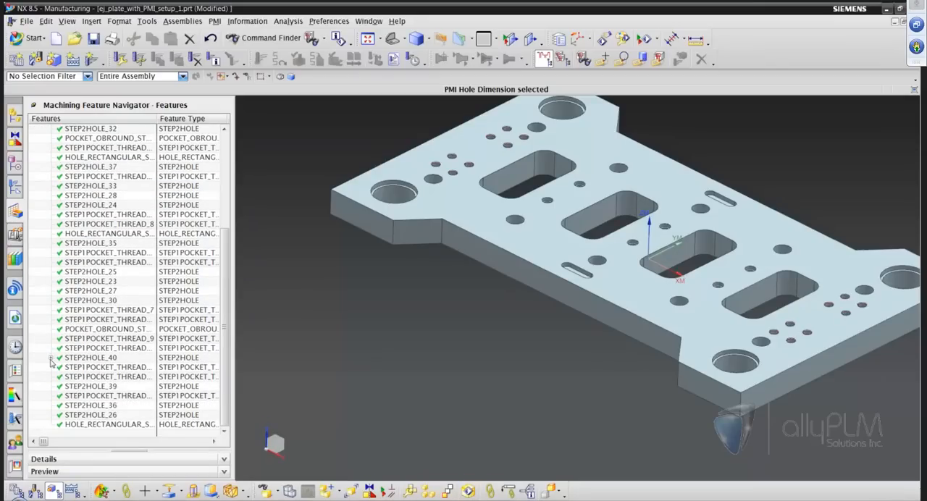
{"action": "left_click", "coordinate": [51, 357]}
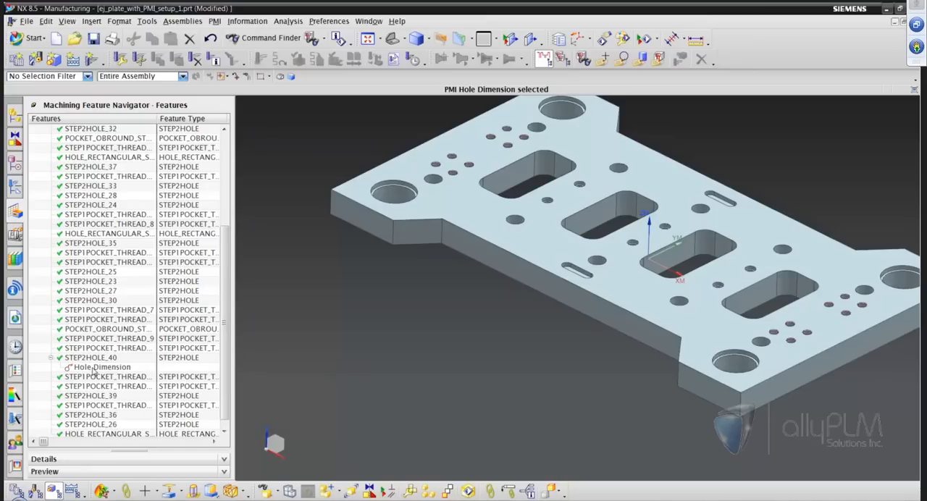
Create a Rule Based feature process for all the recognized features using the MillDrill knowledge library and WORKPIECE geometry.
{"action": "middle_click_drag", "start_coordinate": [429, 302], "coordinate": [430, 302]}
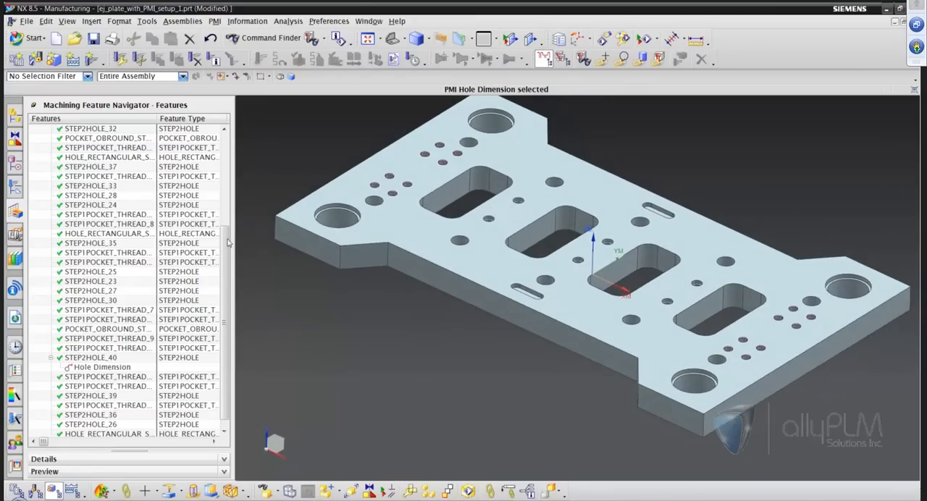
{"action": "left_click_drag", "start_coordinate": [225, 246], "coordinate": [237, 351]}
{"action": "left_click", "coordinate": [108, 149]}
{"action": "left_click", "coordinate": [94, 425], "text": "shift"}
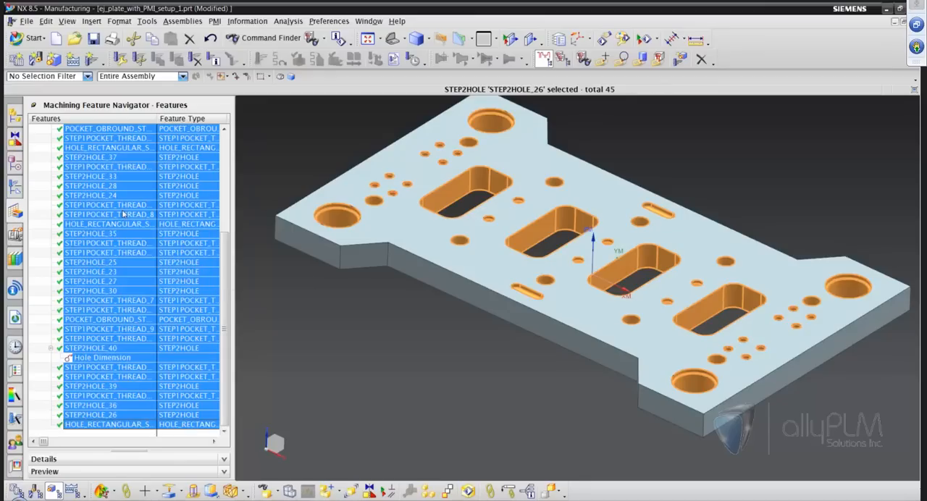
{"action": "right_click", "coordinate": [126, 214]}
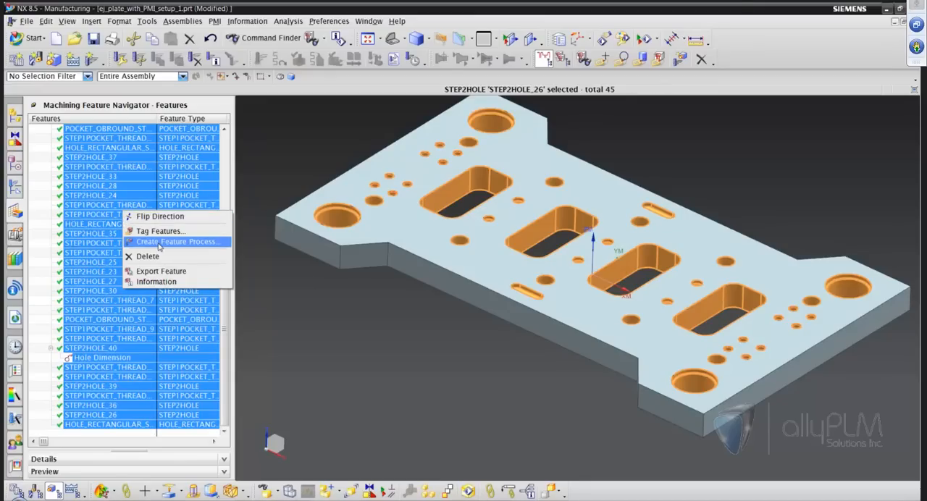
{"action": "left_click", "coordinate": [159, 242]}
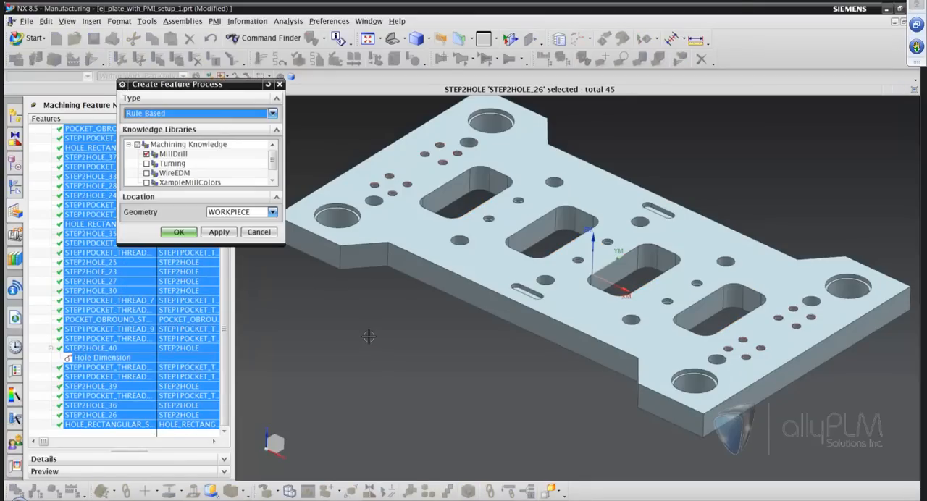
{"action": "left_click", "coordinate": [179, 232]}
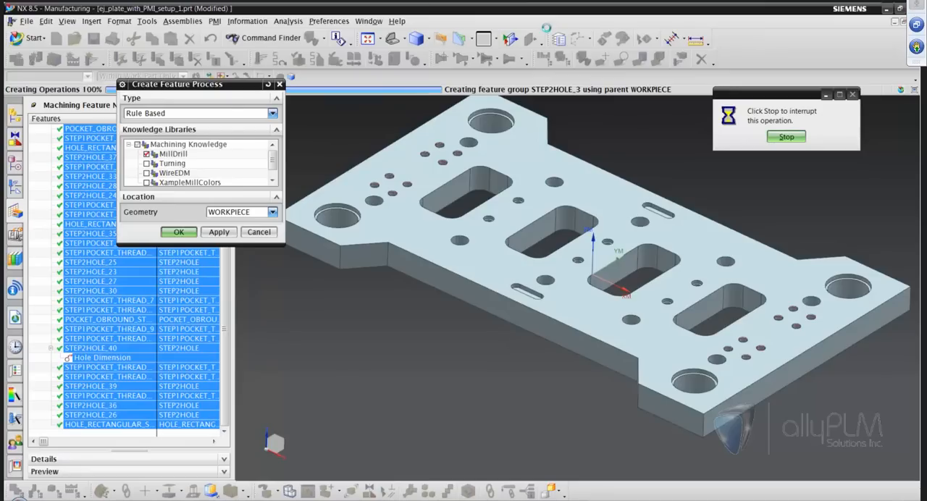
Show the feature groups under WORKPIECE and examine which holes and pockets each one covers, from HOLE_RECTANGULAR_STRAIGHT through STEP2HOLE_2.
{"action": "left_click", "coordinate": [14, 187]}
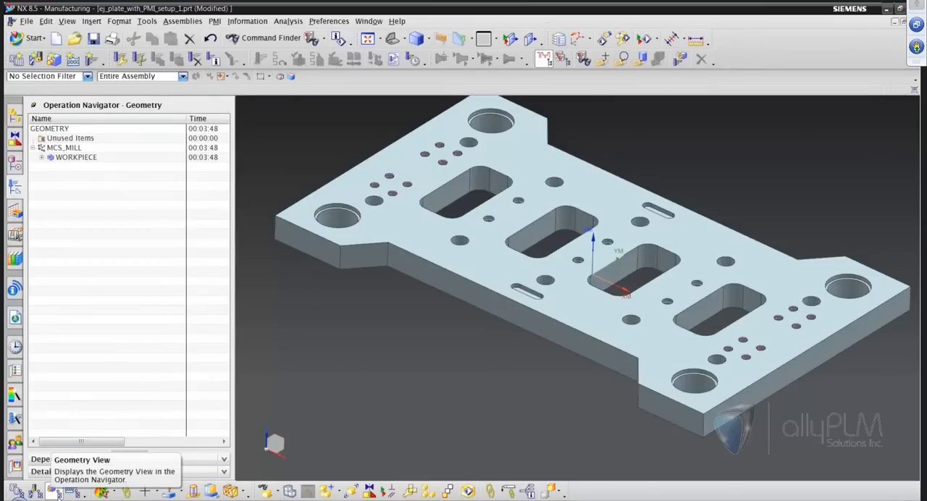
{"action": "left_click", "coordinate": [42, 157]}
{"action": "left_click", "coordinate": [91, 167]}
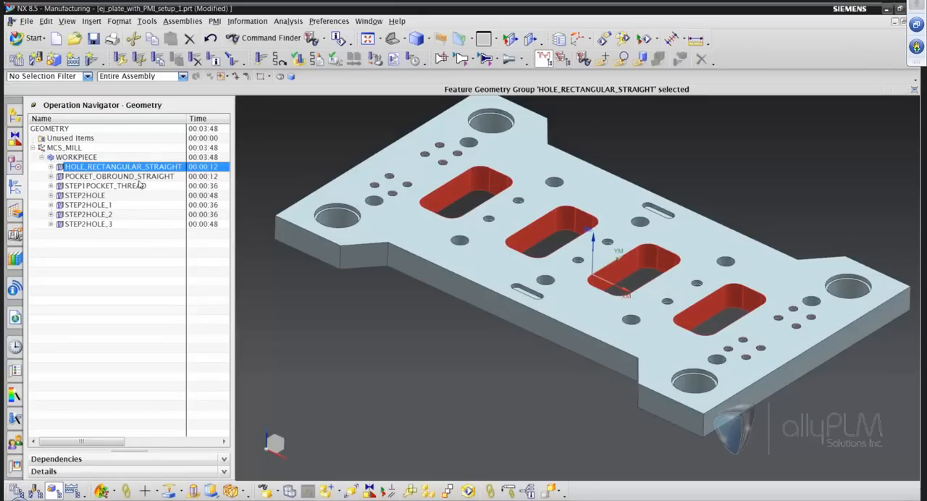
{"action": "key", "text": "Down"}
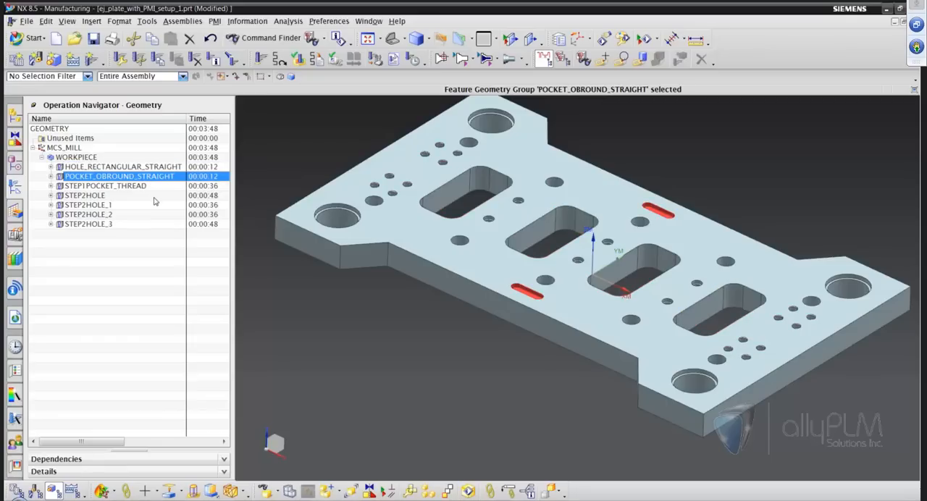
{"action": "key", "text": "Down"}
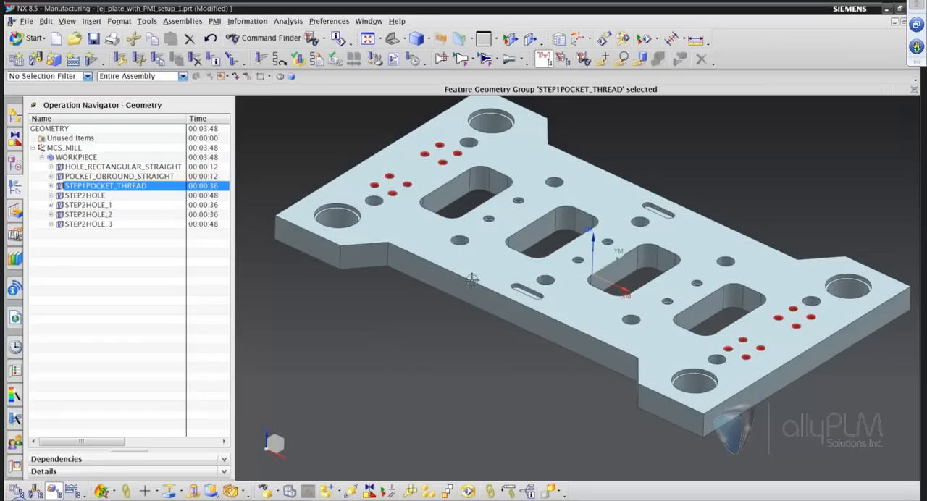
{"action": "key", "text": "Down"}
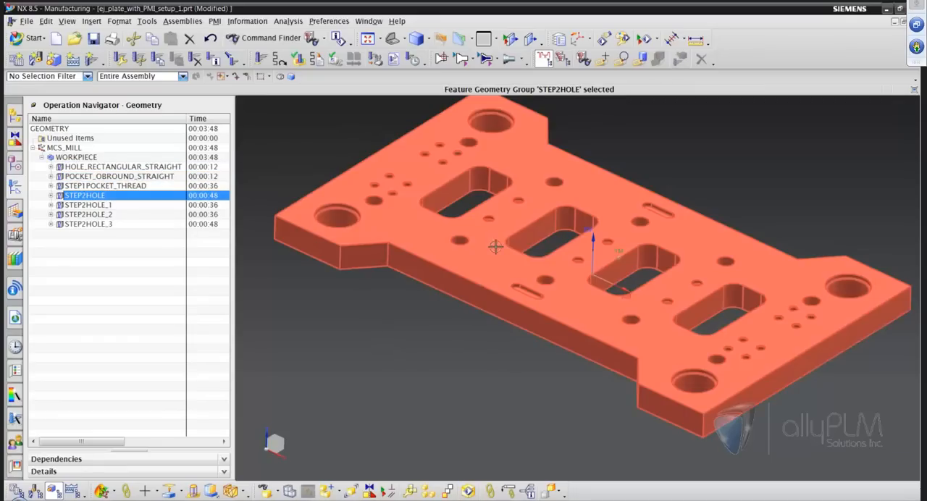
{"action": "middle_click_drag", "start_coordinate": [530, 372], "coordinate": [464, 420]}
{"action": "key", "text": "Down"}
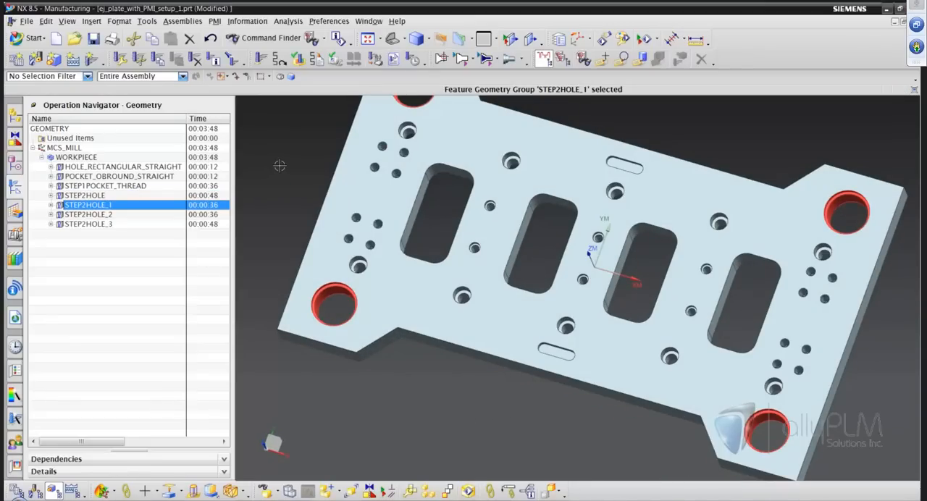
{"action": "key", "text": "Down"}
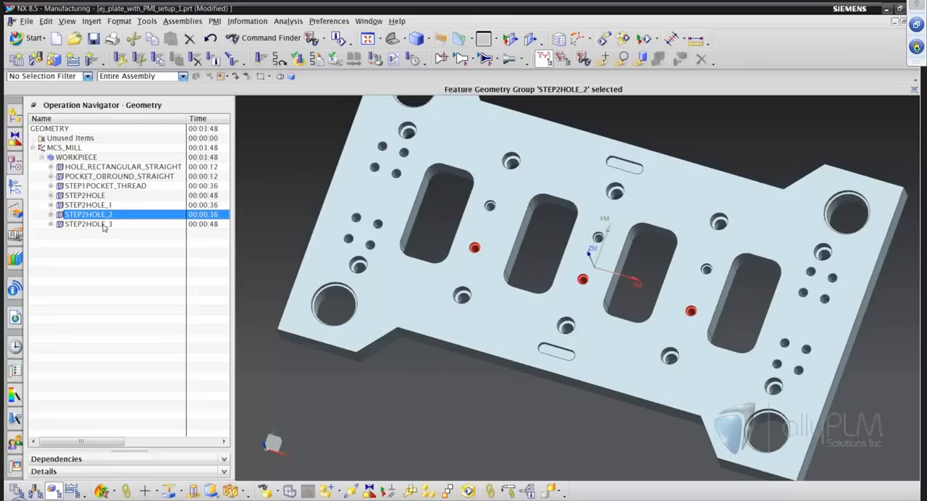
Compare the small holes covered by feature group STEP2HOLE_3 with those covered by STEP2HOLE_2.
{"action": "left_click", "coordinate": [123, 226]}
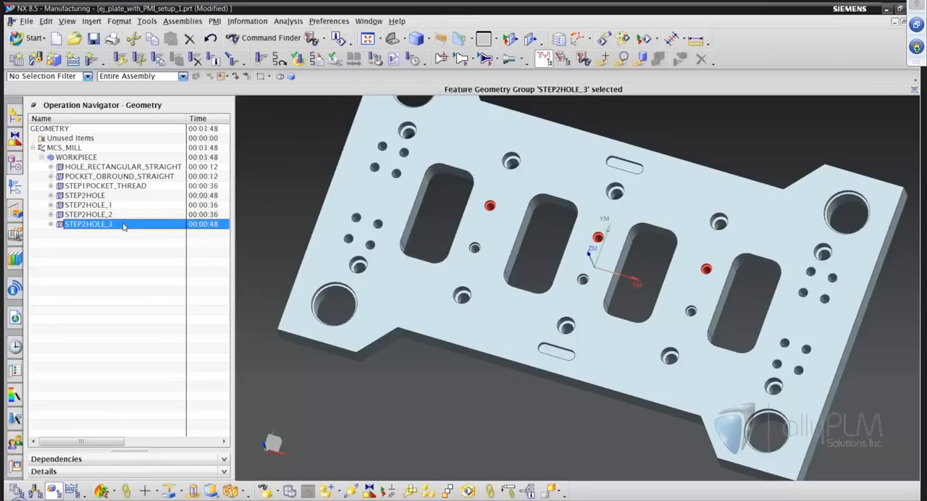
{"action": "key", "text": "Up"}
{"action": "key", "text": "Down"}
{"action": "key", "text": "Up"}
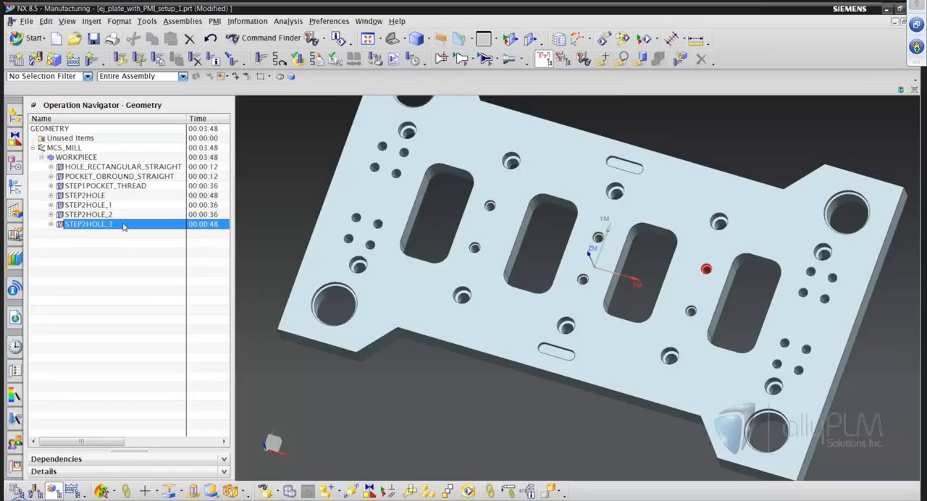
{"action": "key", "text": "Up"}
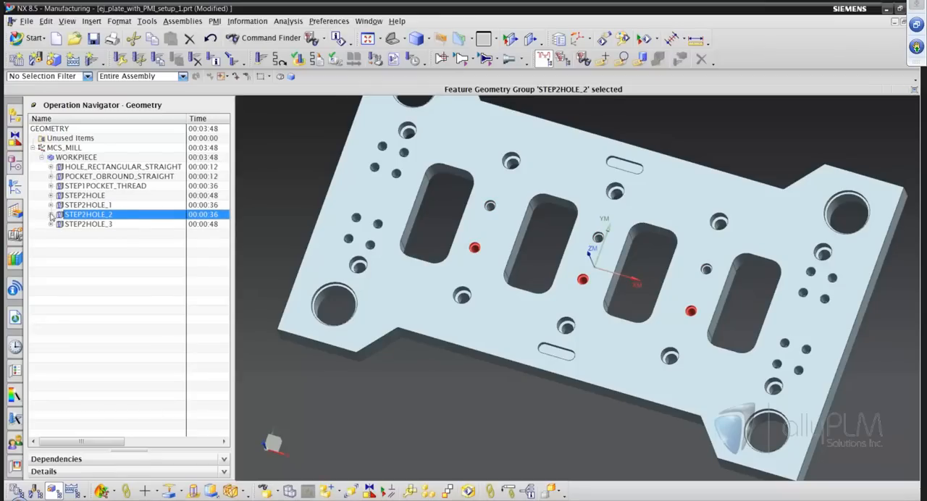
Expand feature groups STEP2HOLE_2 and STEP2HOLE_3 and compare the operations generated for their small holes.
{"action": "left_click", "coordinate": [51, 215]}
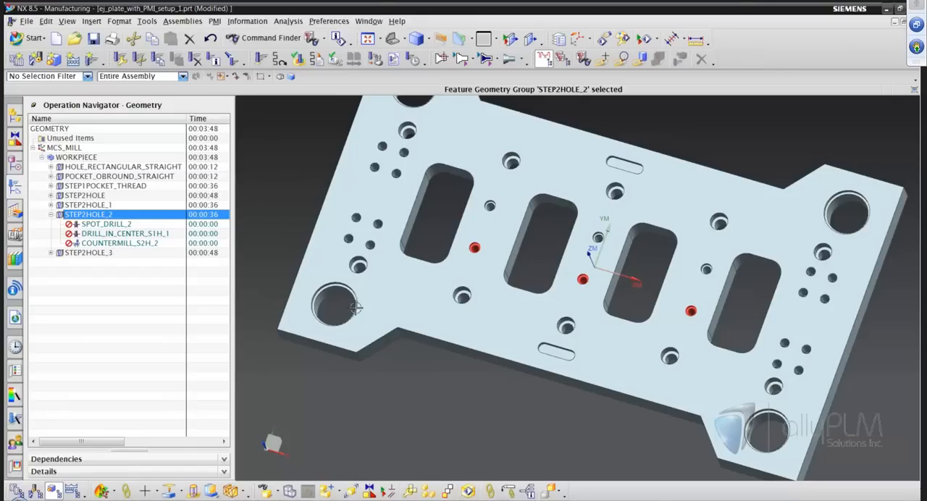
{"action": "scroll", "coordinate": [493, 272], "scroll_direction": "up", "scroll_amount": 3}
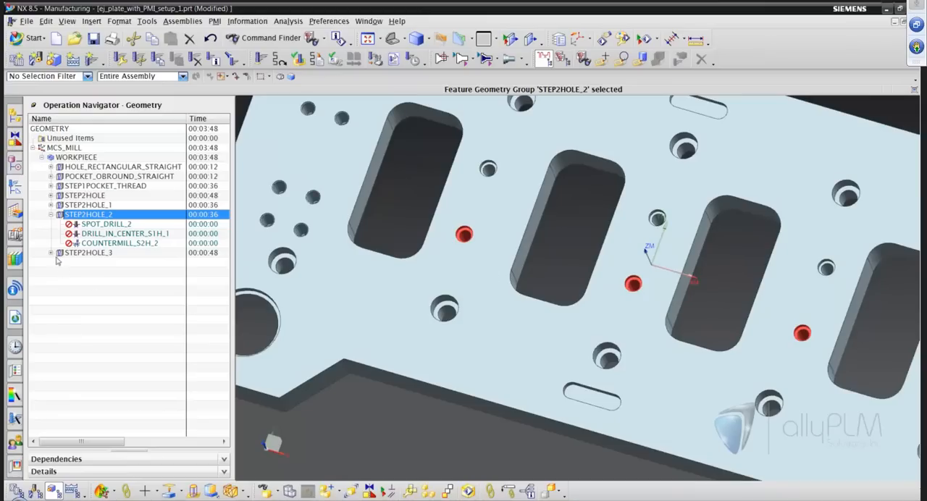
{"action": "left_click", "coordinate": [51, 252]}
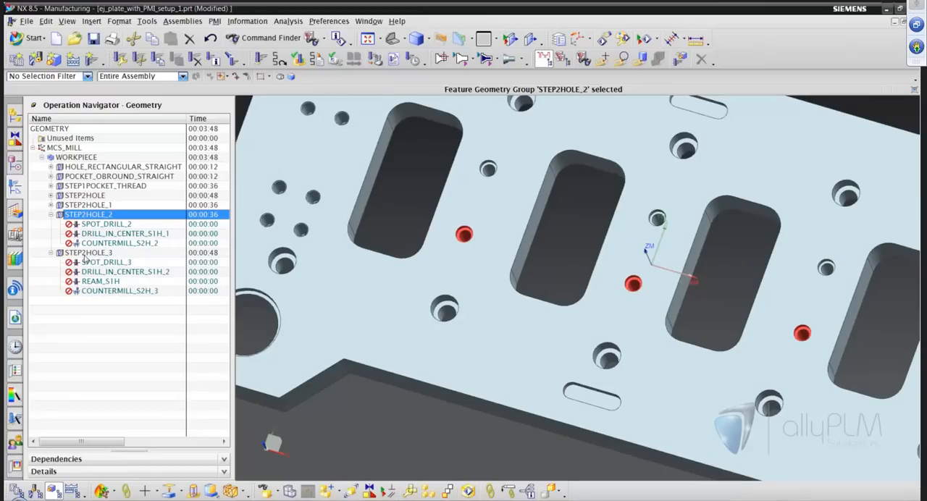
{"action": "left_click", "coordinate": [85, 253]}
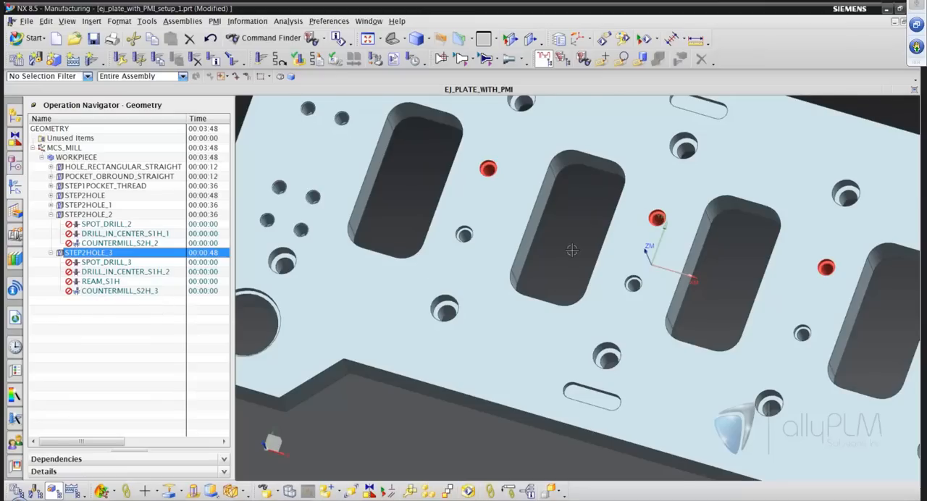
{"action": "scroll", "coordinate": [572, 250], "scroll_direction": "down", "scroll_amount": 1}
{"action": "middle_click_drag", "start_coordinate": [553, 439], "coordinate": [556, 439]}
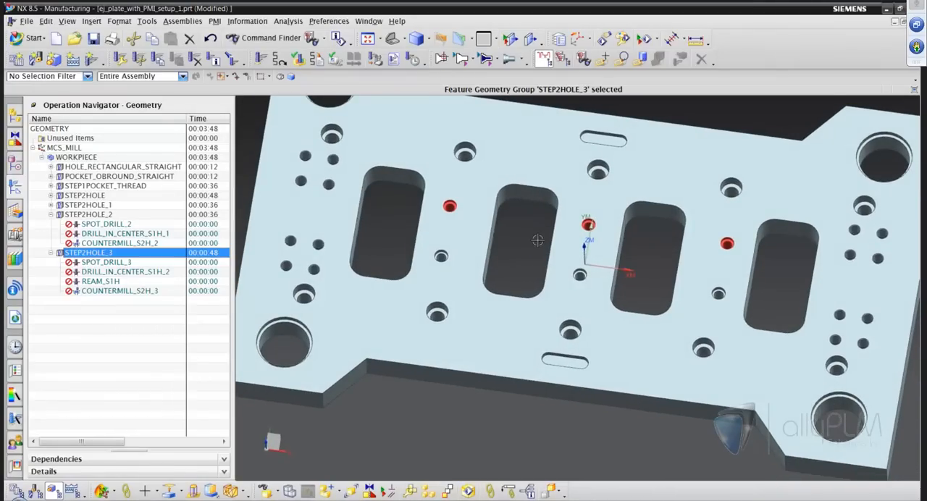
{"action": "middle_click_drag", "start_coordinate": [538, 240], "coordinate": [535, 240]}
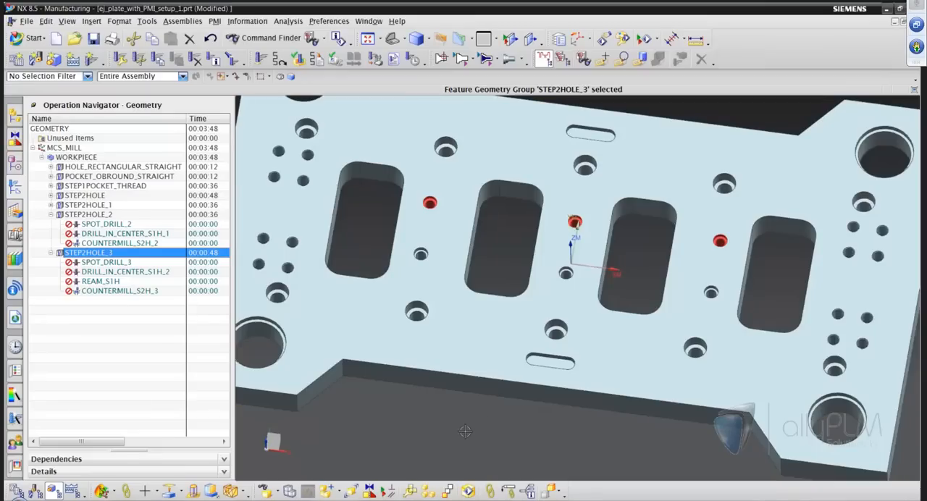
{"action": "scroll", "coordinate": [465, 431], "scroll_direction": "down", "scroll_amount": 2}
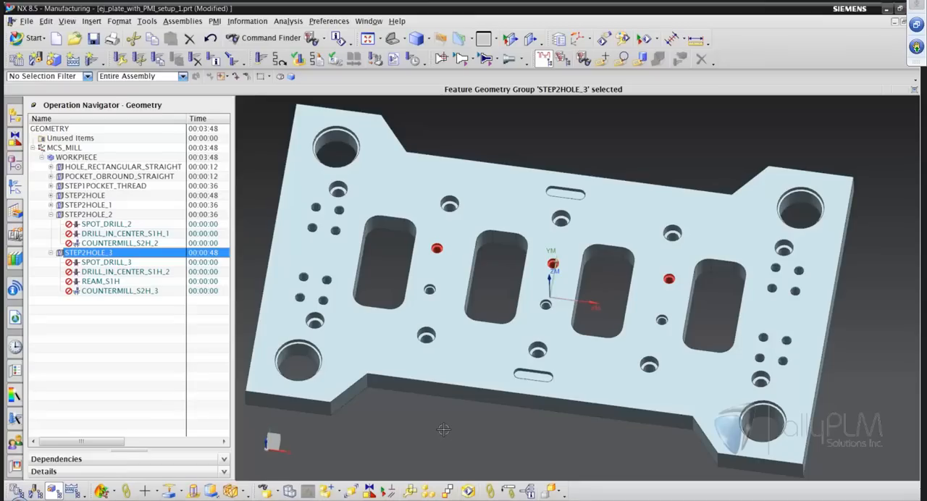
Close all open parts.
{"action": "left_click", "coordinate": [26, 22]}
{"action": "mouse_move", "coordinate": [42, 58]}
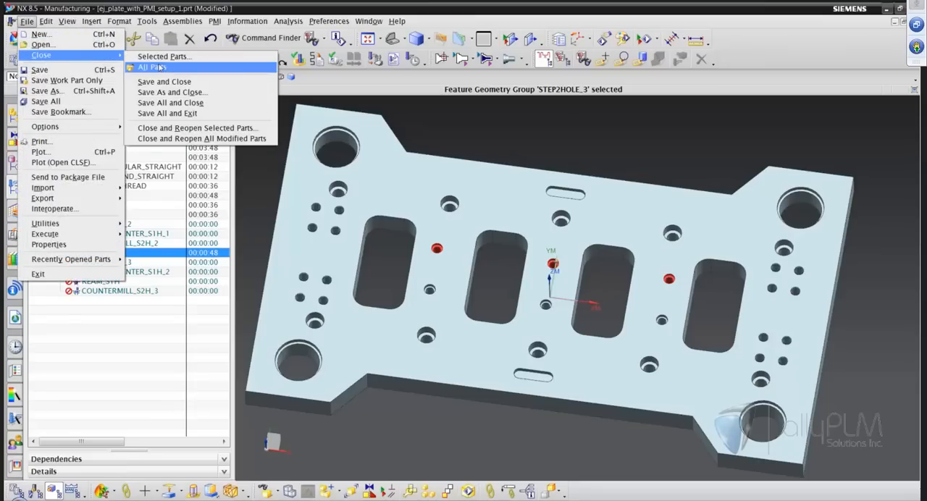
{"action": "left_click", "coordinate": [160, 65]}
{"action": "left_click", "coordinate": [461, 280]}
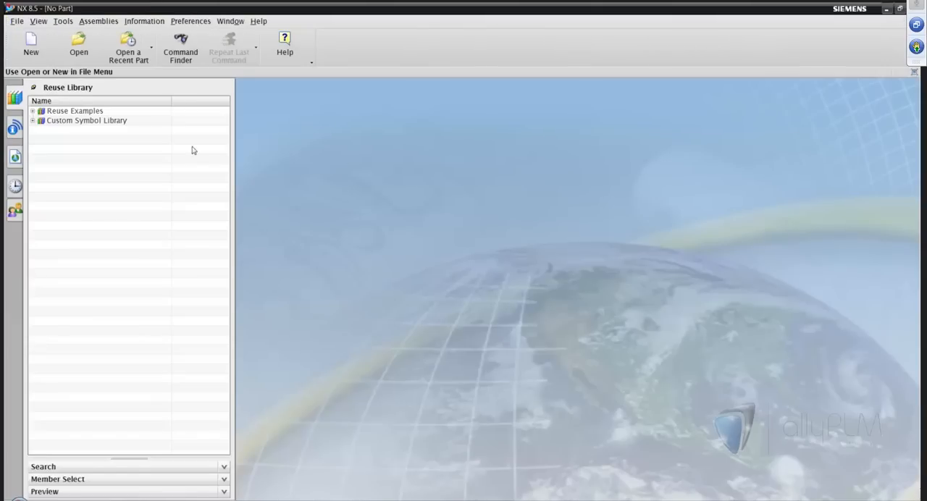
Open the Parasolid file ST-00226_A.x_t from the Lunch Bytes_FBM folder, with all file types listed.
{"action": "left_click", "coordinate": [74, 44]}
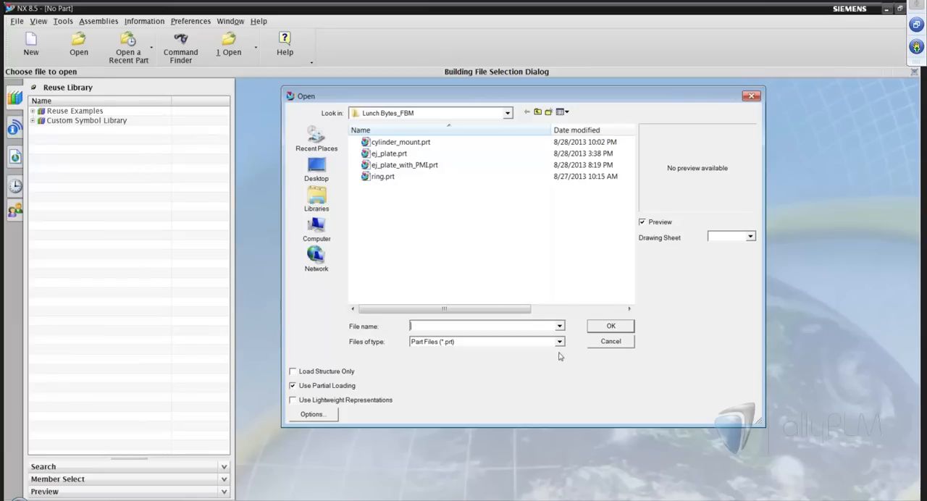
{"action": "left_click", "coordinate": [559, 343]}
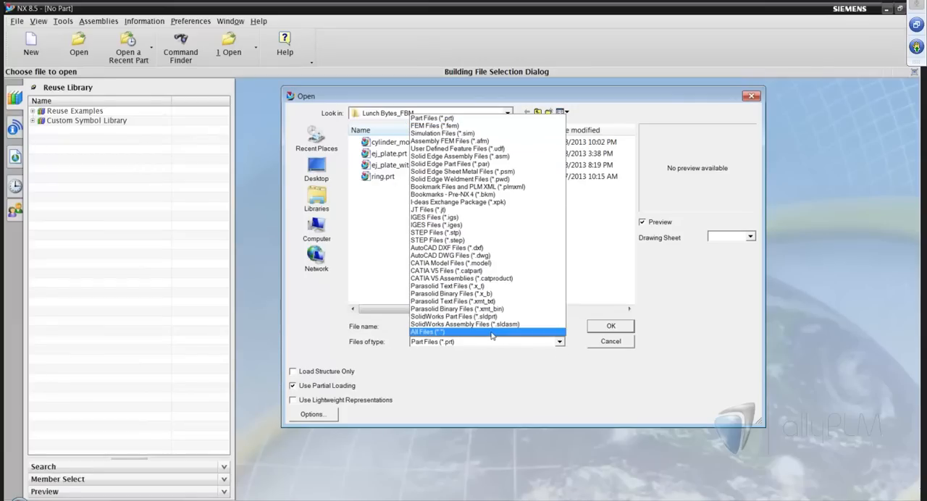
{"action": "left_click", "coordinate": [491, 332]}
{"action": "left_click", "coordinate": [402, 222]}
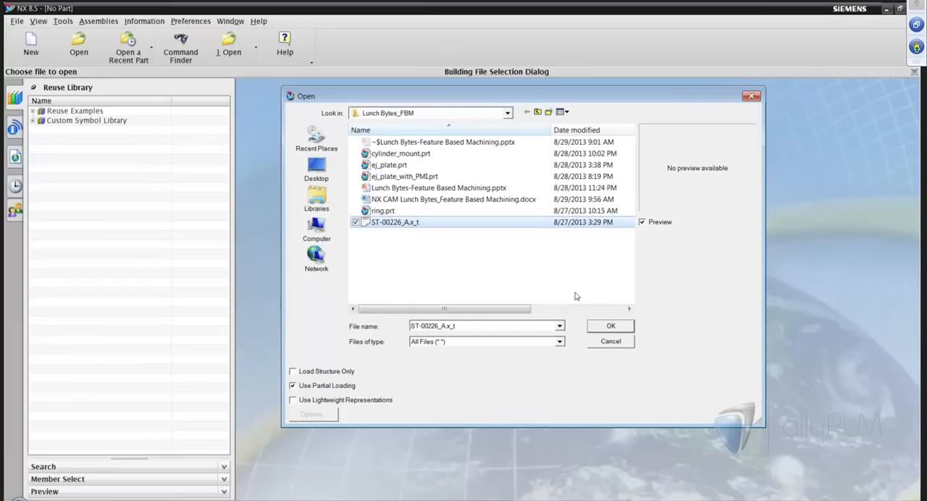
{"action": "left_click", "coordinate": [611, 327]}
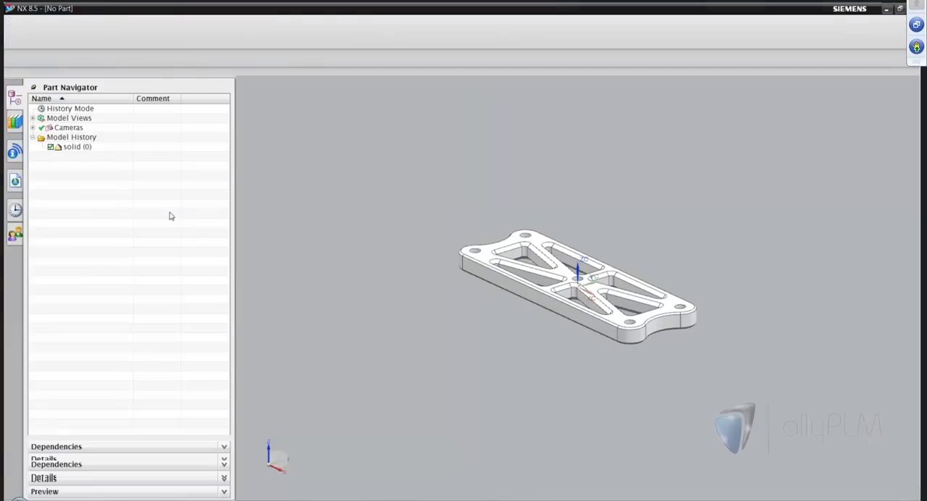
Examine the imported plate's holes and triangular cutouts from several angles and highlight its single solid in the model history.
{"action": "scroll", "coordinate": [604, 374], "scroll_direction": "up", "scroll_amount": 4}
{"action": "middle_click_drag", "start_coordinate": [604, 374], "coordinate": [567, 385]}
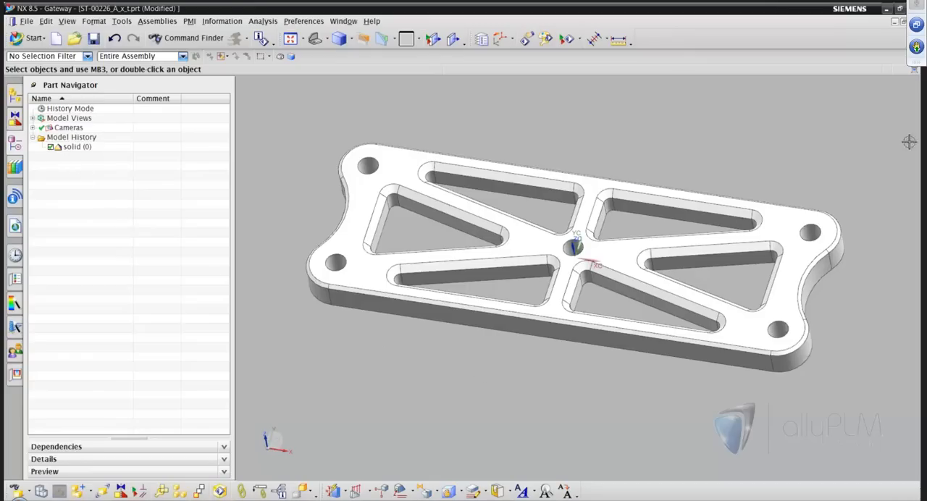
{"action": "middle_click_drag", "start_coordinate": [787, 156], "coordinate": [514, 145]}
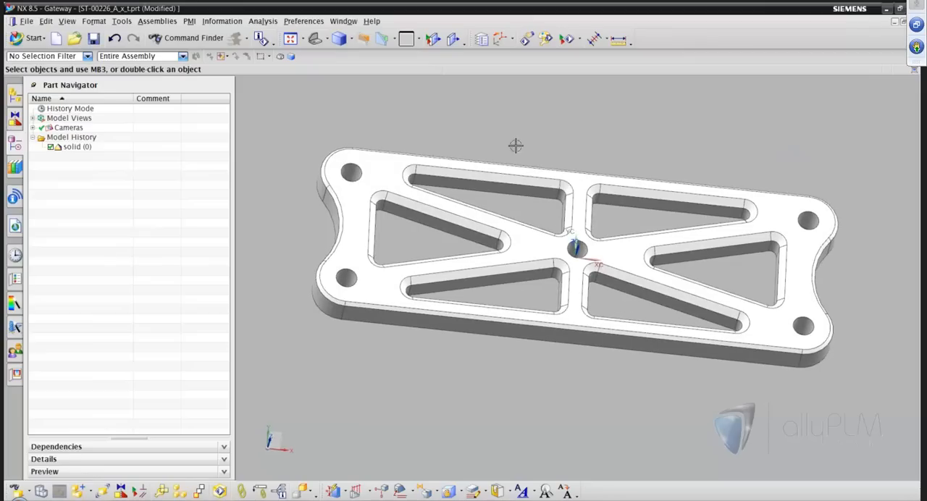
{"action": "middle_click_drag", "start_coordinate": [436, 384], "coordinate": [835, 171]}
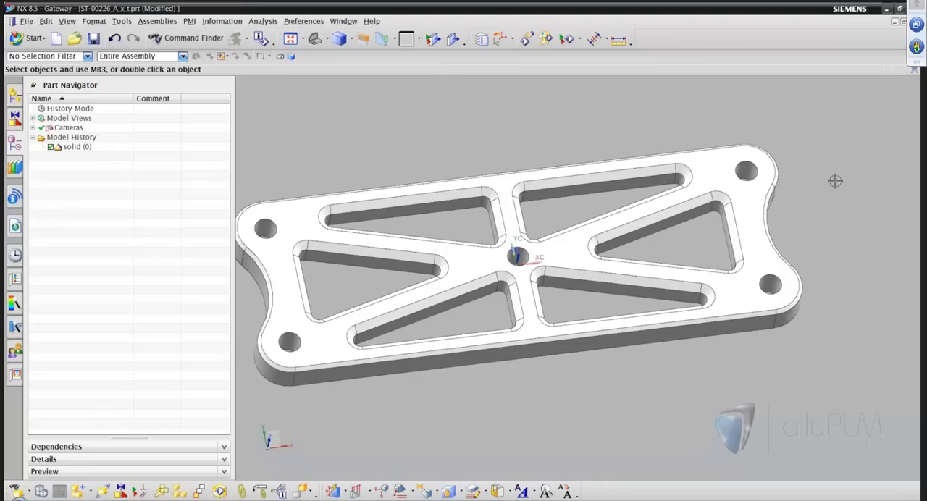
{"action": "middle_click_drag", "start_coordinate": [835, 181], "coordinate": [830, 162]}
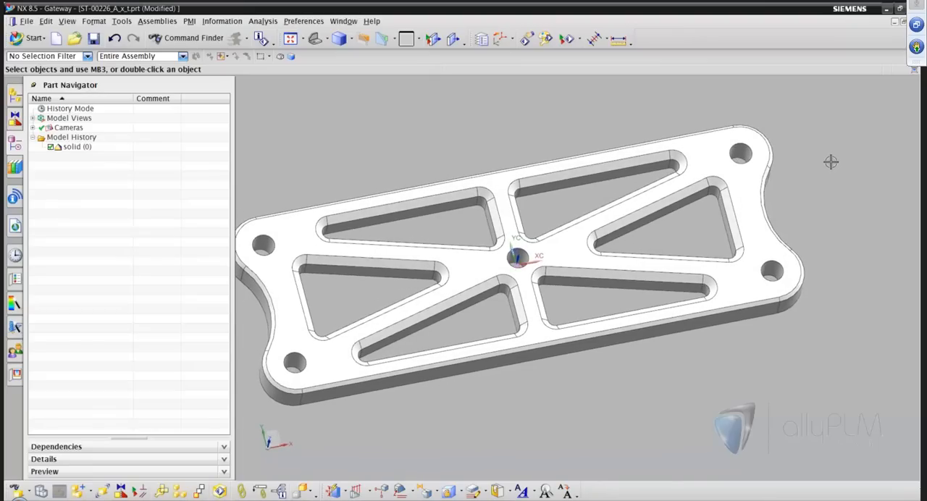
{"action": "left_click", "coordinate": [72, 147]}
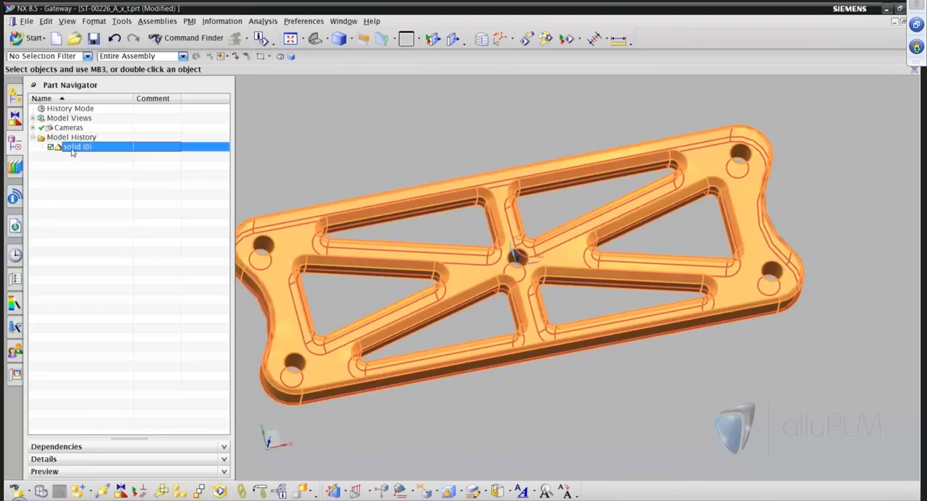
{"action": "key", "text": "Escape"}
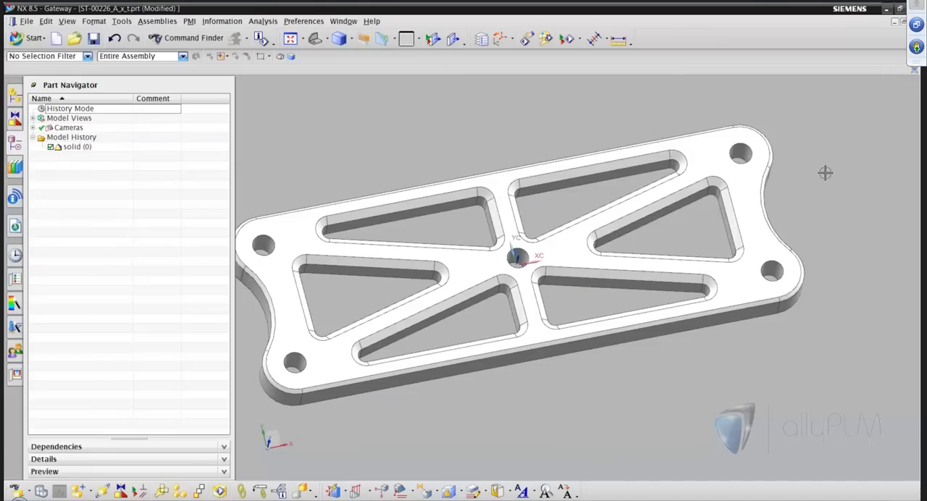
{"action": "middle_click_drag", "start_coordinate": [821, 209], "coordinate": [825, 186]}
{"action": "middle_click_drag", "start_coordinate": [787, 222], "coordinate": [522, 379]}
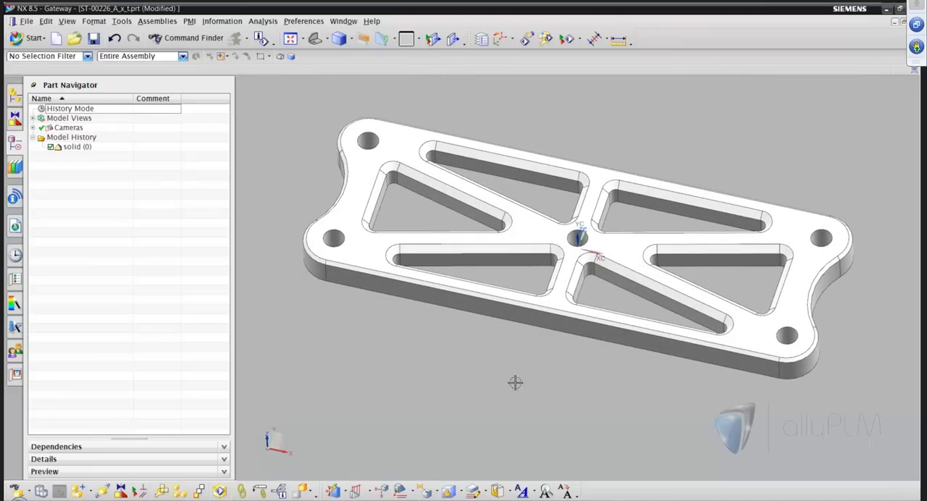
Create a millimeter General Setup manufacturing file named ST-00226_A_x_t_setup_1.prt that references the imported plate.
{"action": "left_click", "coordinate": [26, 21]}
{"action": "left_click", "coordinate": [36, 33]}
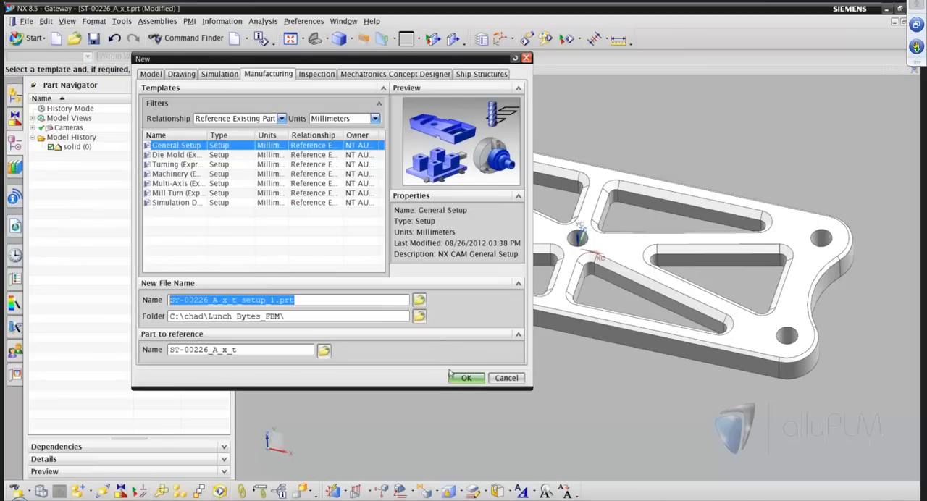
{"action": "left_click", "coordinate": [462, 378]}
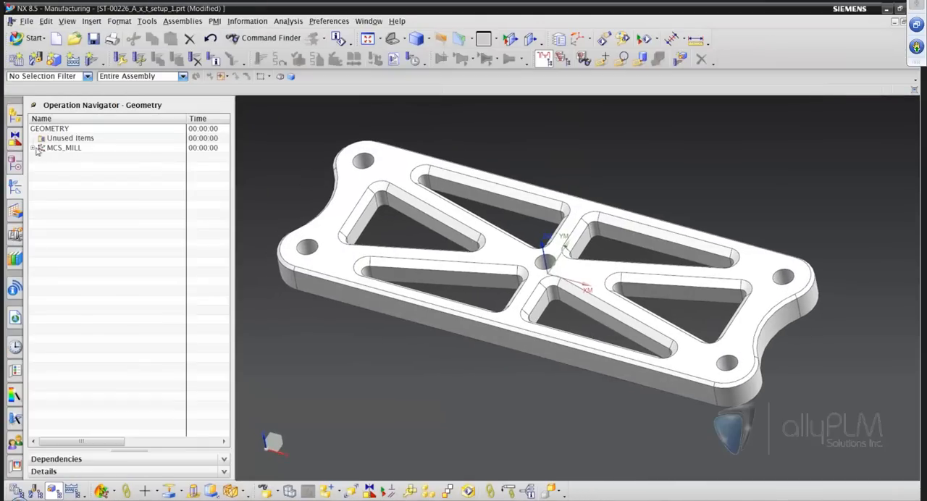
Edit WORKPIECE under MCS_MILL and specify the plate's solid body as the part geometry.
{"action": "left_click", "coordinate": [33, 147]}
{"action": "double_click", "coordinate": [66, 155]}
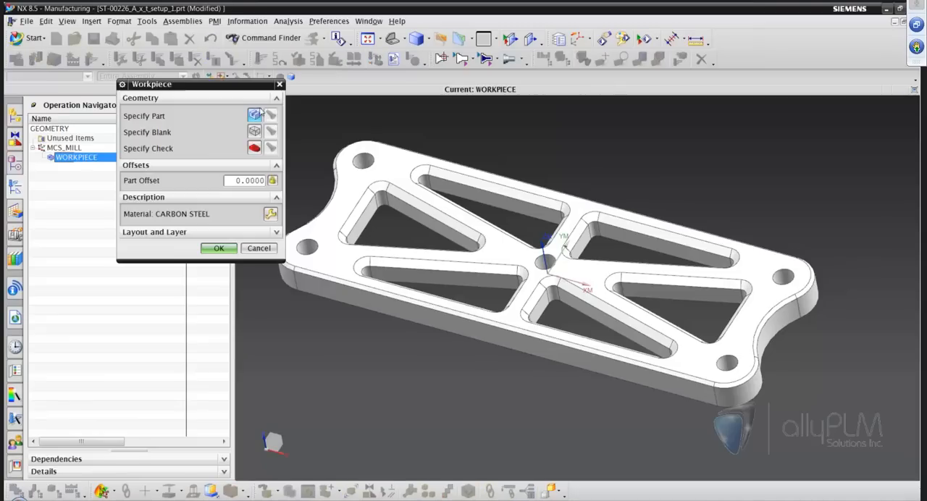
{"action": "left_click", "coordinate": [257, 112]}
{"action": "left_click", "coordinate": [420, 166]}
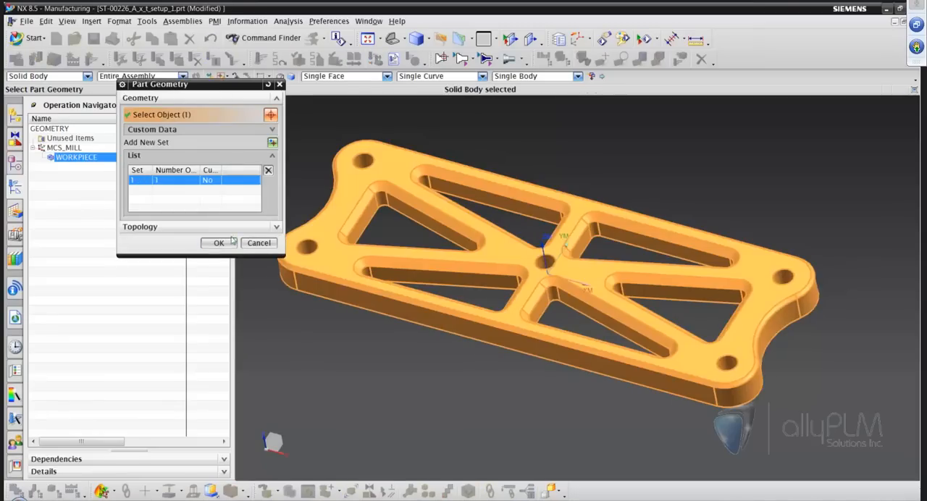
{"action": "left_click", "coordinate": [209, 245]}
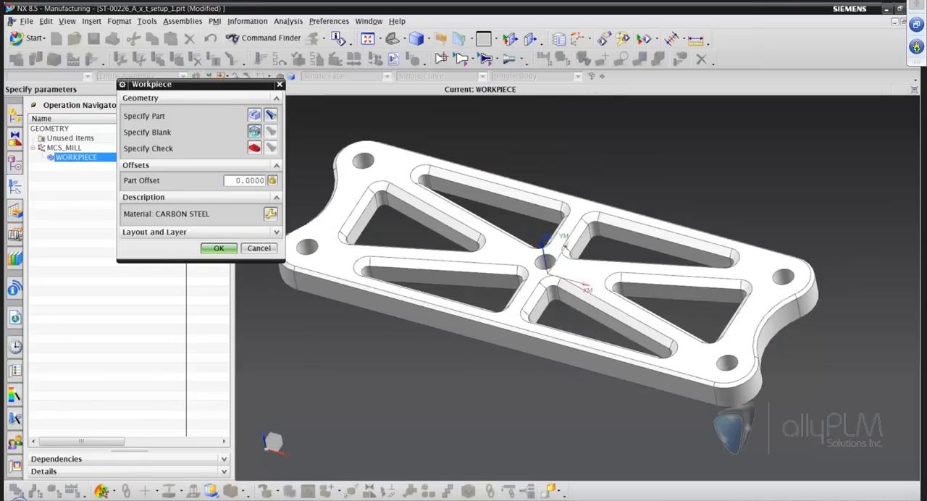
Define the WORKPIECE blank as a Part Outline along +ZM with zero limits and offset, and accept the workpiece.
{"action": "left_click", "coordinate": [255, 132]}
{"action": "left_click", "coordinate": [264, 116]}
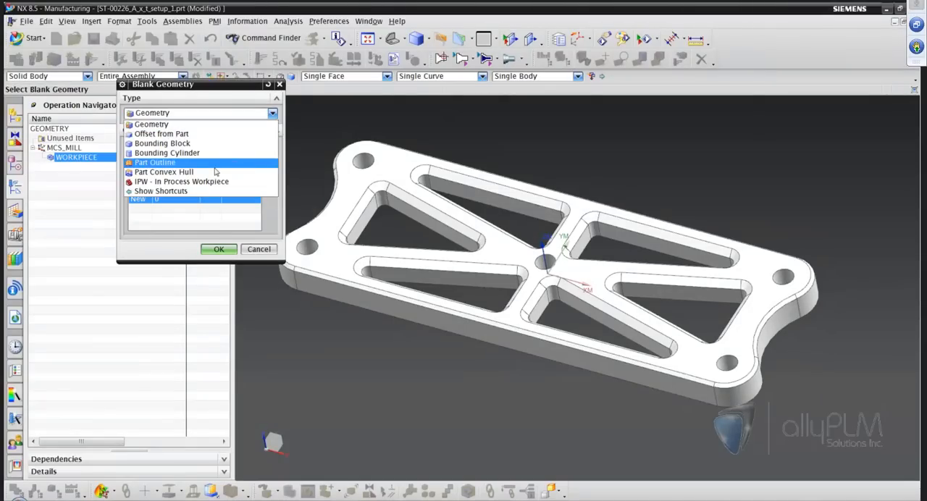
{"action": "left_click", "coordinate": [215, 165]}
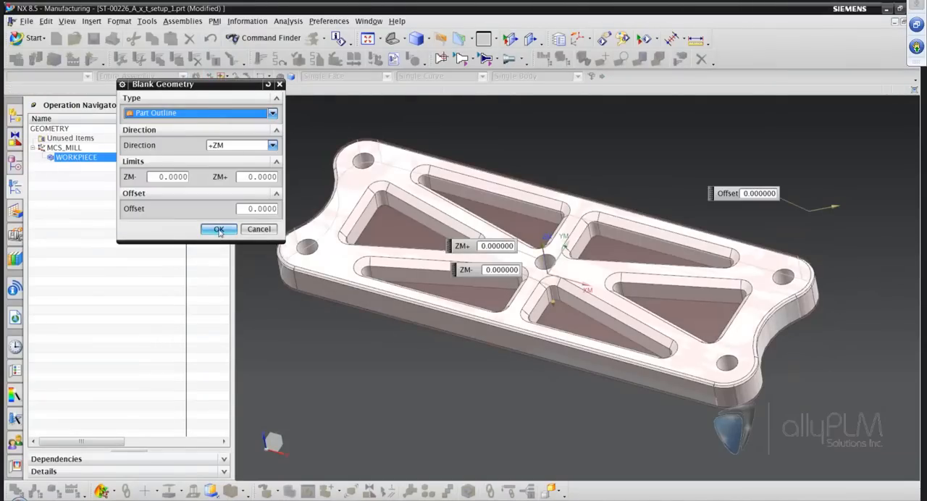
{"action": "left_click", "coordinate": [219, 229]}
{"action": "left_click", "coordinate": [229, 248]}
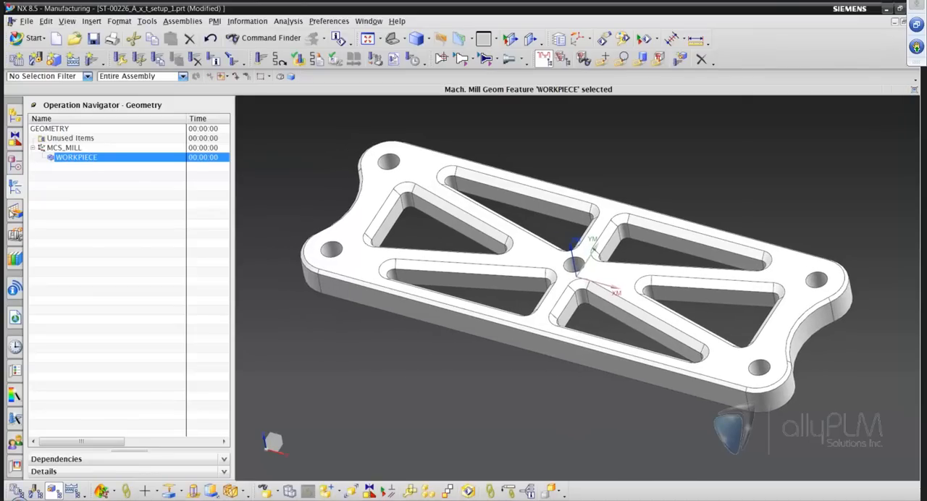
Find the machining features of ST-00226_A_x_t with Parametric Recognition, accept them, and briefly highlight STEP1HOLE_10 on the plate.
{"action": "left_click", "coordinate": [15, 211]}
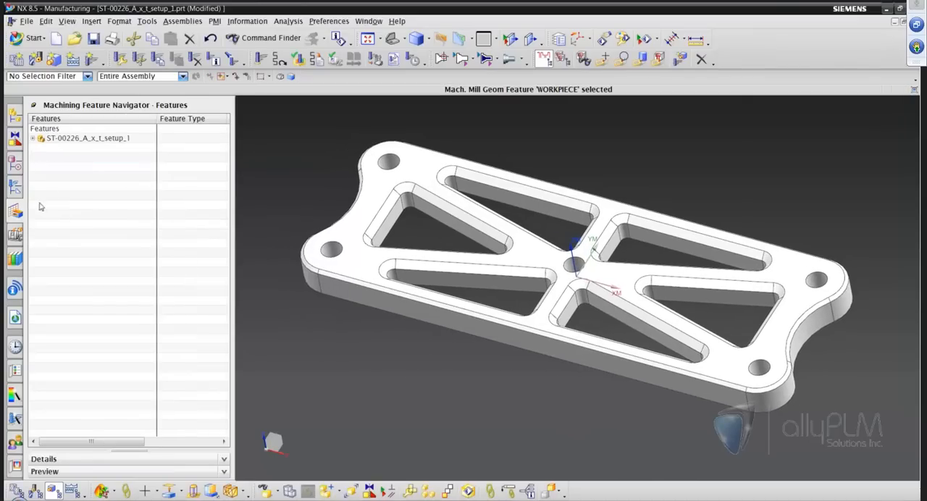
{"action": "left_click", "coordinate": [32, 139]}
{"action": "right_click", "coordinate": [65, 152]}
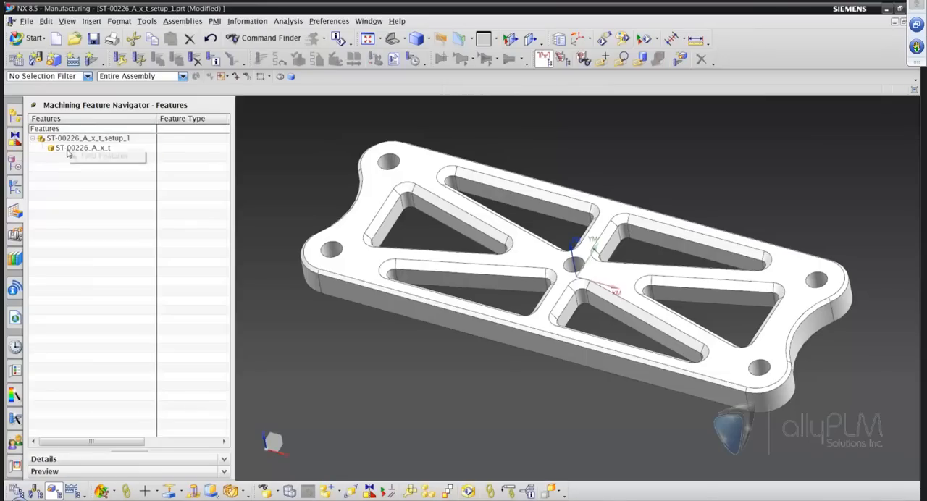
{"action": "left_click", "coordinate": [101, 156]}
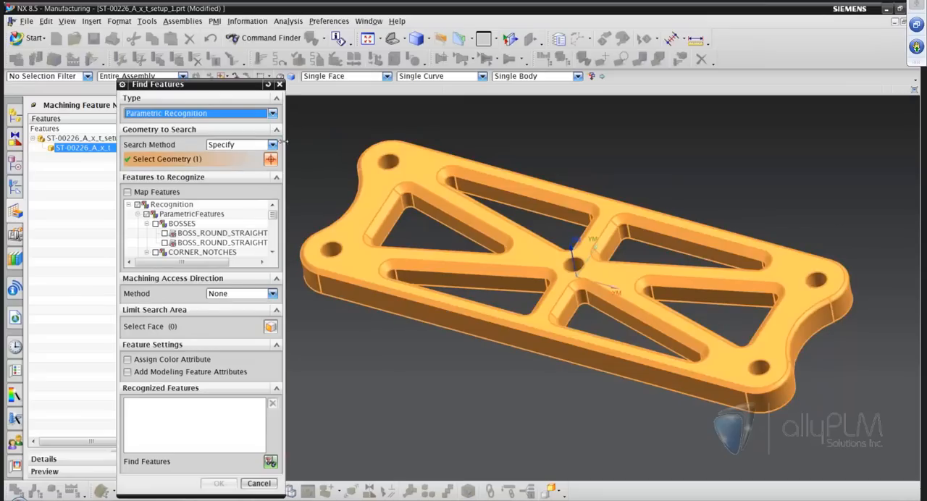
{"action": "left_click", "coordinate": [270, 461]}
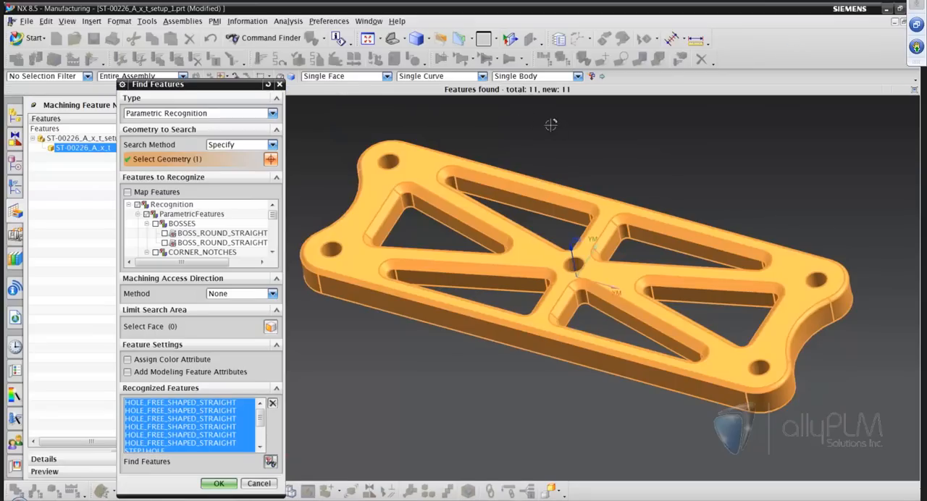
{"action": "left_click", "coordinate": [218, 483]}
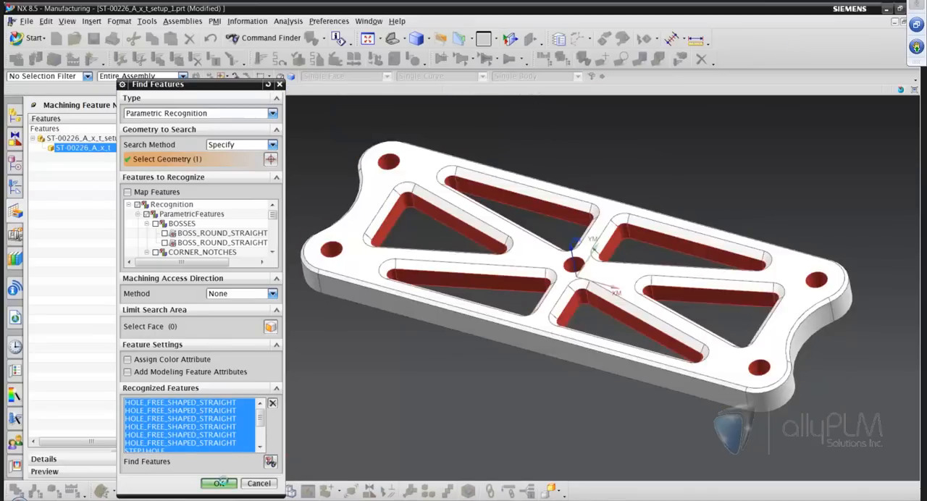
{"action": "left_click", "coordinate": [95, 159]}
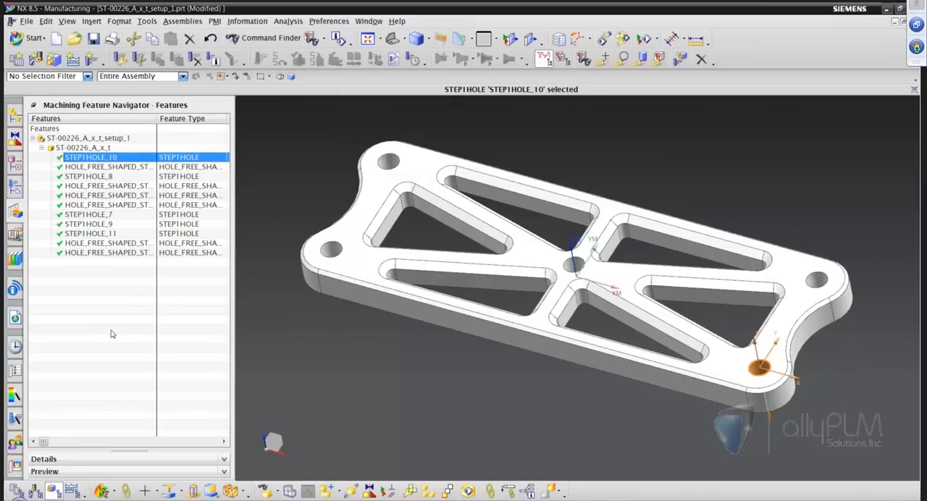
{"action": "left_click", "coordinate": [104, 295]}
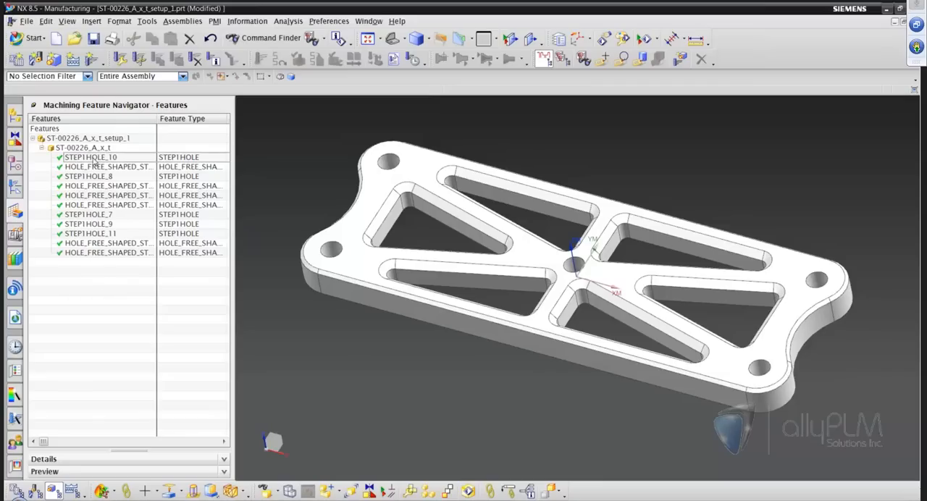
Step through the recognized features from STEP1HOLE_10 to HOLE_FREE_SHAPED_STRAIGHT_1 and examine where each one lies on the plate.
{"action": "left_click", "coordinate": [95, 158]}
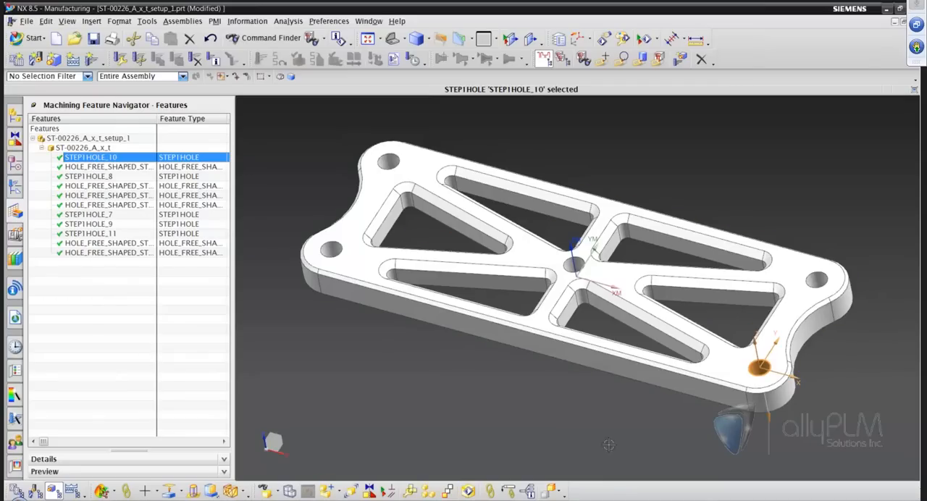
{"action": "middle_click_drag", "start_coordinate": [564, 408], "coordinate": [753, 246]}
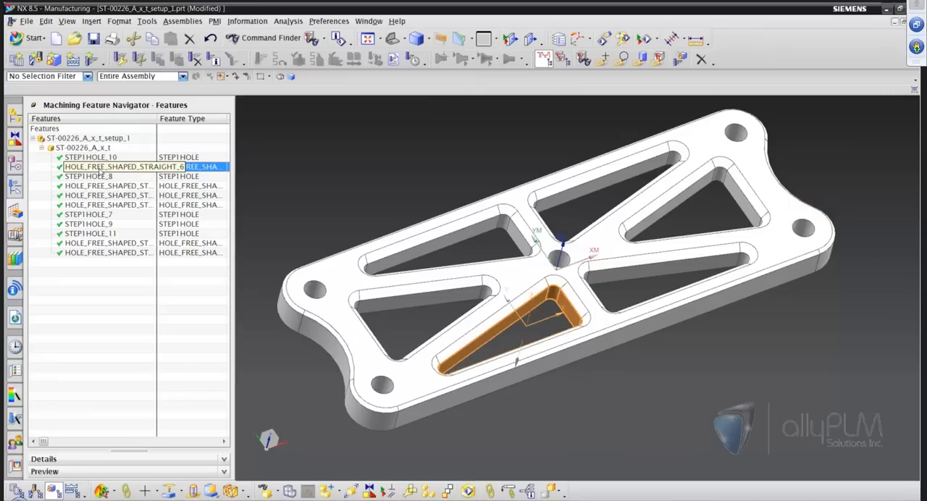
{"action": "left_click", "coordinate": [110, 167]}
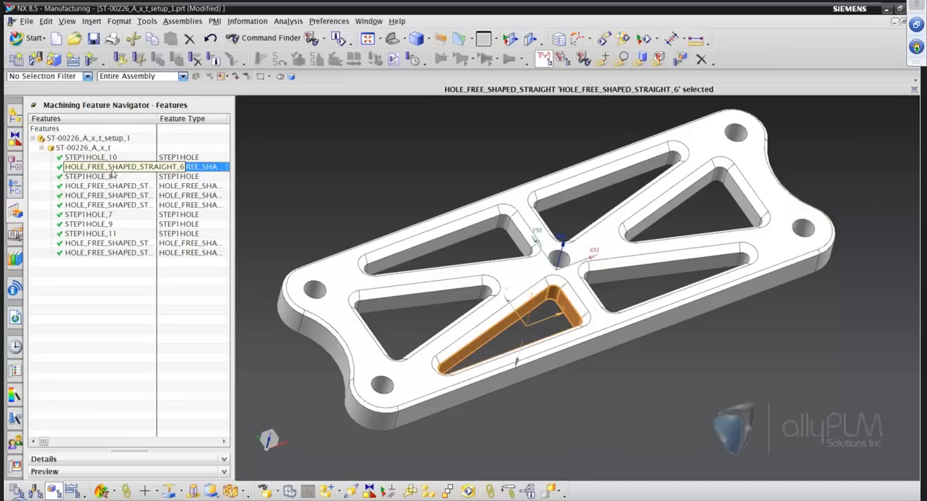
{"action": "key", "text": "Down"}
{"action": "key", "text": "Down"}
{"action": "key", "text": "Down"}
{"action": "key", "text": "Down"}
{"action": "key", "text": "Down"}
{"action": "key", "text": "Down"}
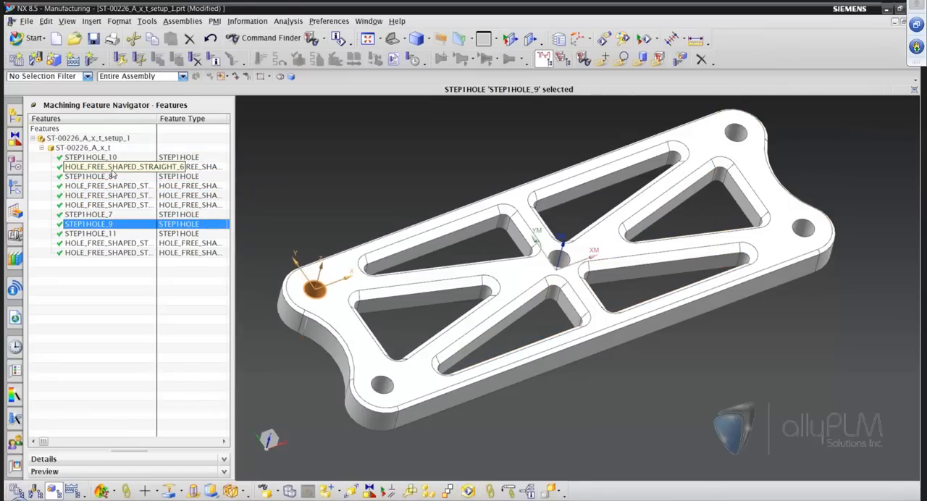
{"action": "key", "text": "Down"}
{"action": "key", "text": "Down"}
{"action": "key", "text": "Down"}
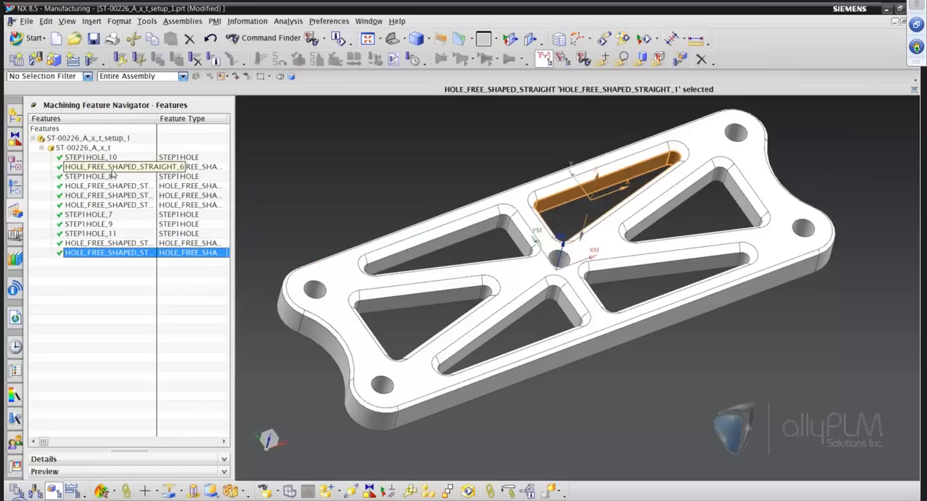
{"action": "middle_click_drag", "start_coordinate": [605, 324], "coordinate": [443, 309]}
{"action": "left_click", "coordinate": [136, 345]}
Delete all recognized step holes and free-shaped holes under ST-00226_A_x_t.
{"action": "left_click", "coordinate": [96, 158]}
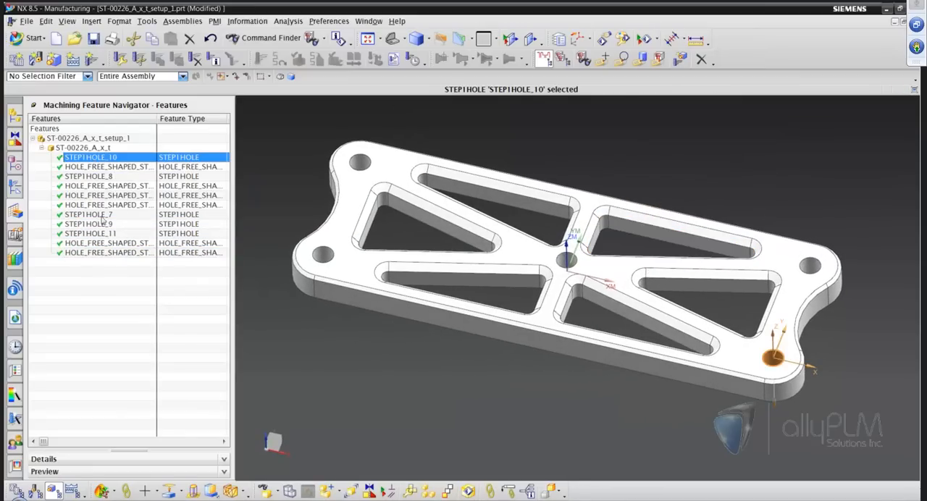
{"action": "left_click", "coordinate": [94, 252], "text": "shift"}
{"action": "right_click", "coordinate": [93, 253]}
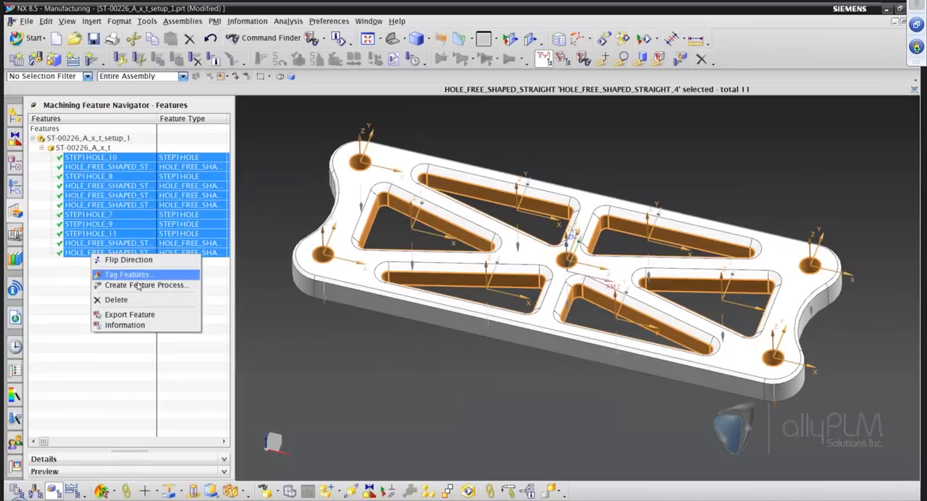
{"action": "left_click", "coordinate": [116, 300]}
{"action": "left_click", "coordinate": [408, 270]}
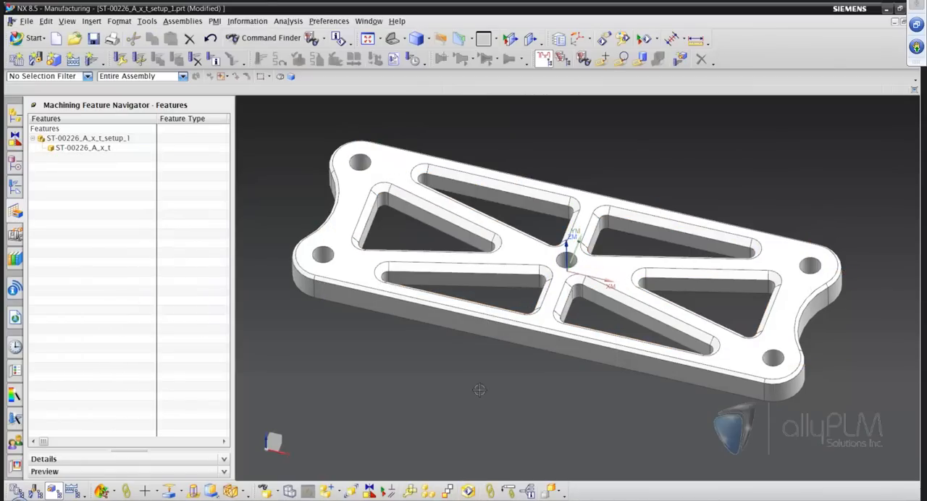
Start Tag Faces and select the cylindrical faces of the four corner holes and the center hole.
{"action": "middle_click_drag", "start_coordinate": [476, 387], "coordinate": [497, 373]}
{"action": "scroll", "coordinate": [681, 288], "scroll_direction": "up", "scroll_amount": 1}
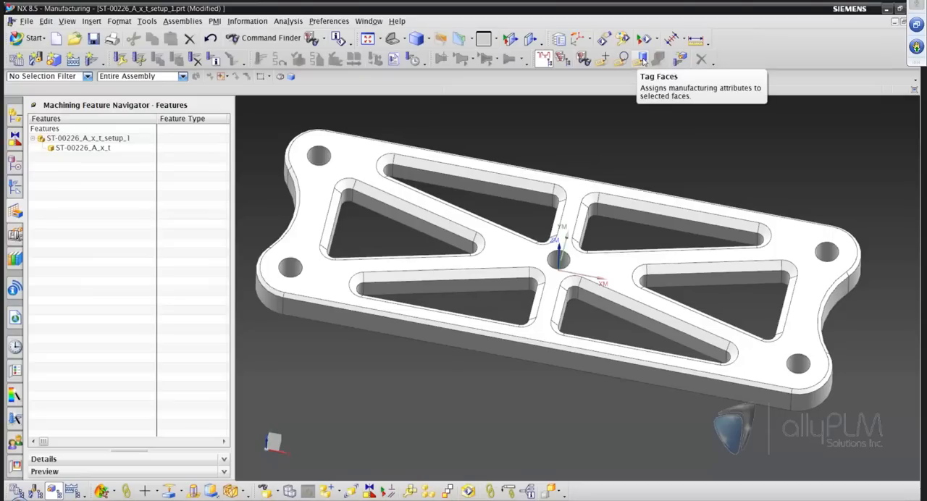
{"action": "left_click", "coordinate": [643, 61]}
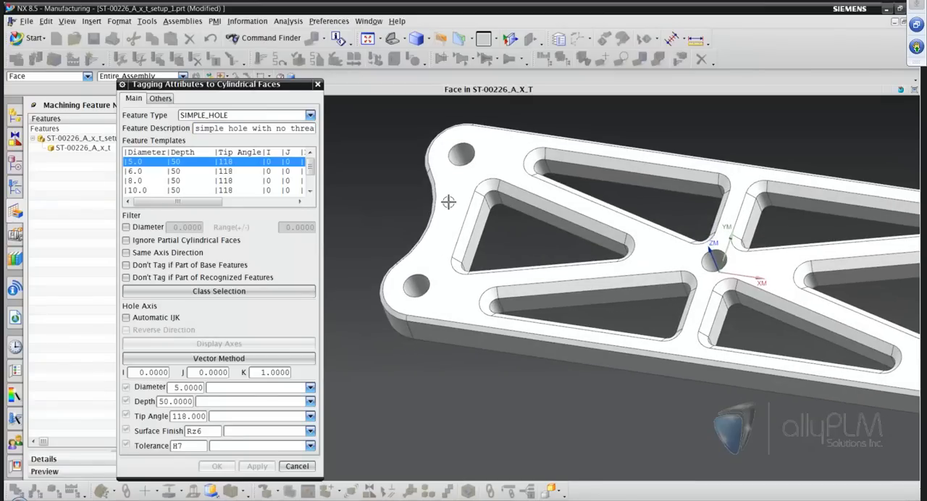
{"action": "left_click", "coordinate": [461, 154]}
{"action": "left_click", "coordinate": [416, 285]}
{"action": "left_click", "coordinate": [499, 227]}
{"action": "left_click", "coordinate": [778, 203]}
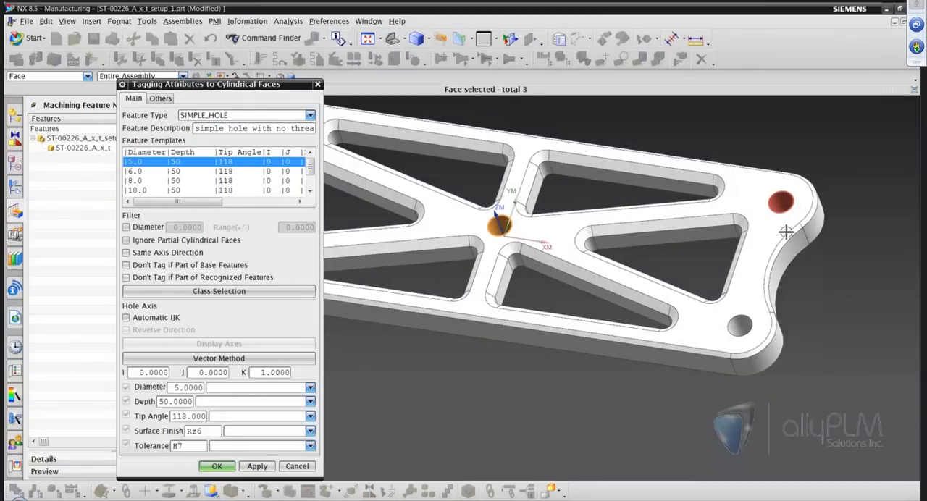
{"action": "left_click", "coordinate": [740, 328]}
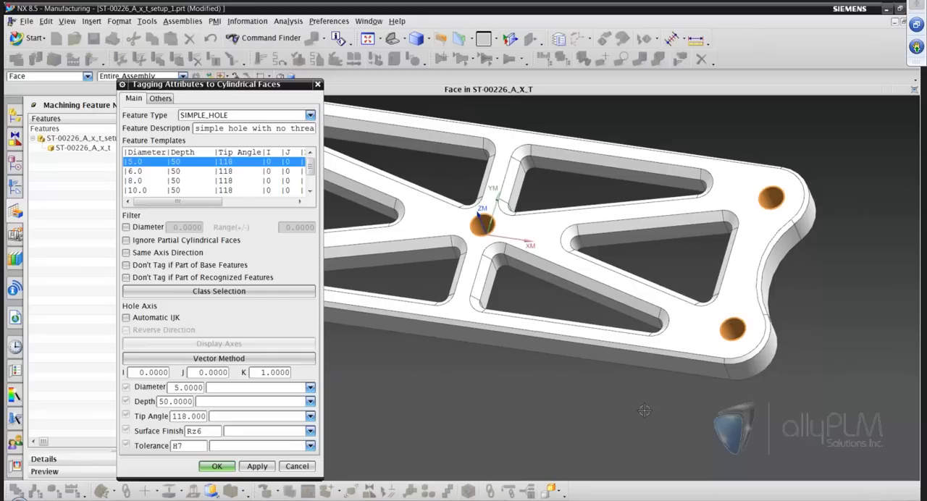
Tag the selected faces as THREADED_SIMPLE_HOLE using the 6 mm M6_X_1 template with a depth of 15.
{"action": "left_click", "coordinate": [239, 115]}
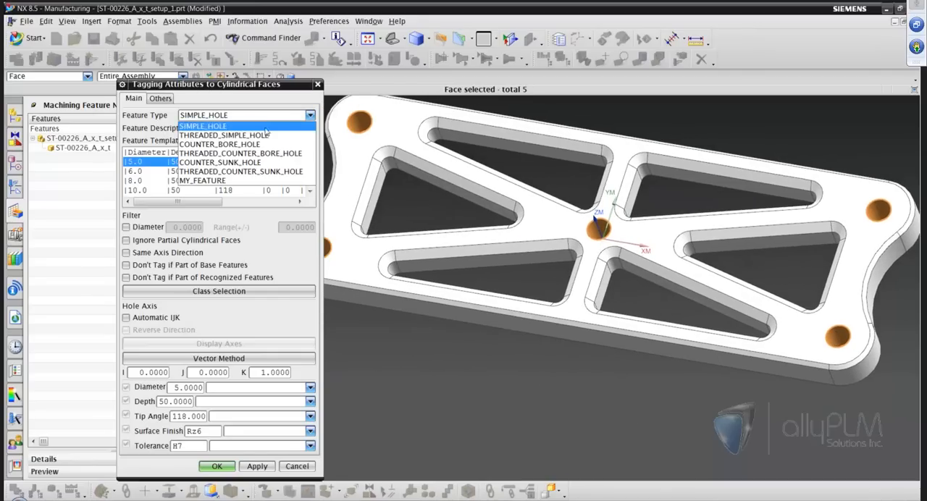
{"action": "left_click", "coordinate": [246, 137]}
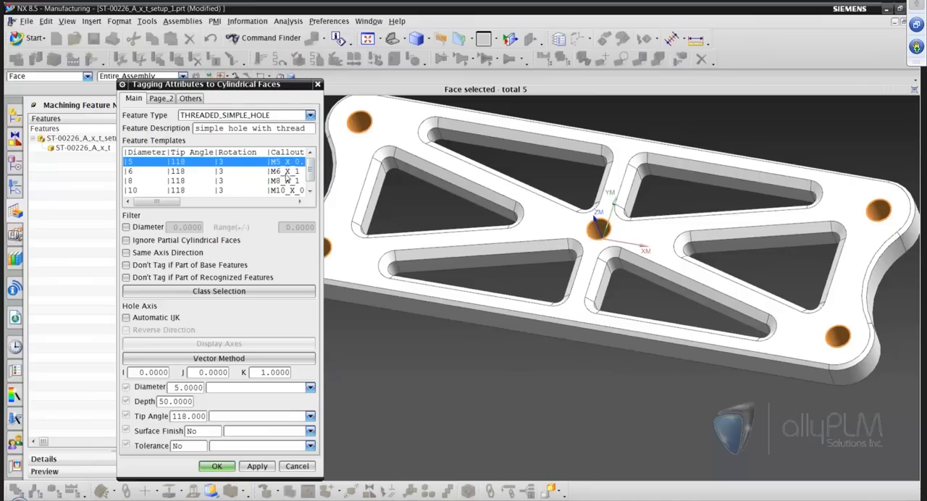
{"action": "left_click", "coordinate": [286, 172]}
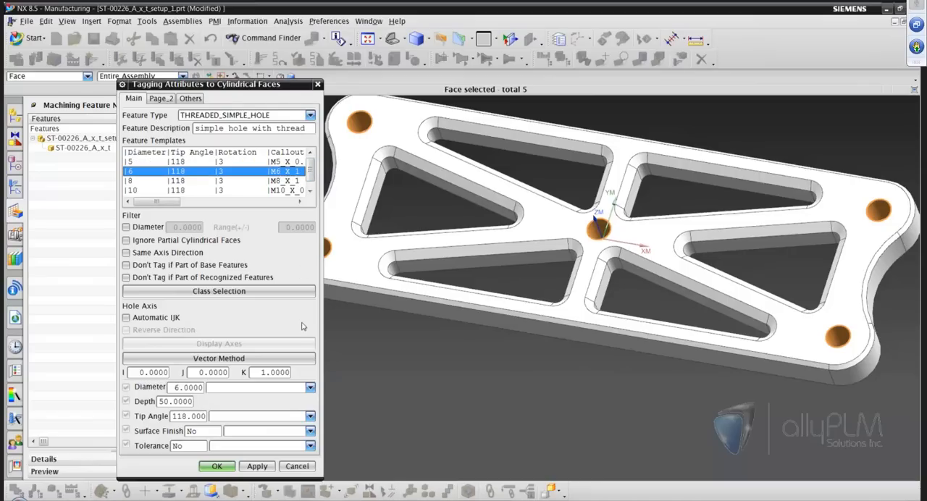
{"action": "double_click", "coordinate": [181, 402]}
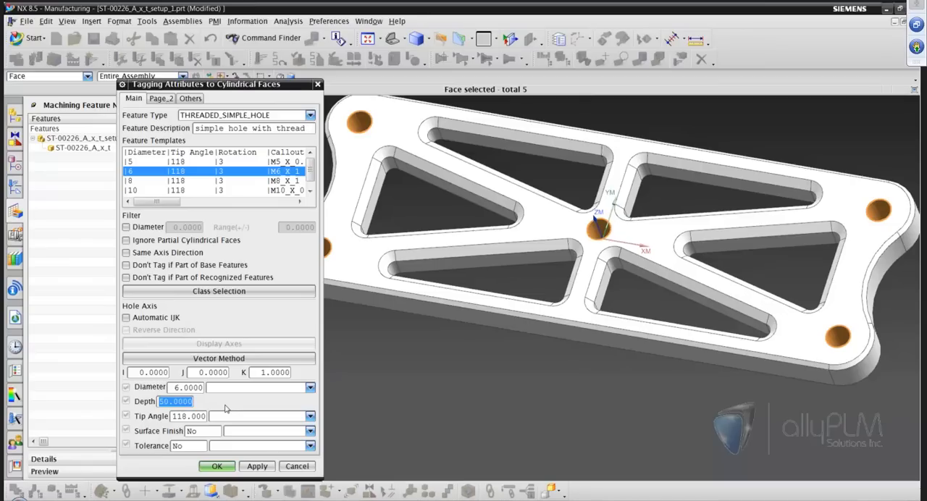
{"action": "type", "text": "15"}
{"action": "left_click", "coordinate": [217, 466]}
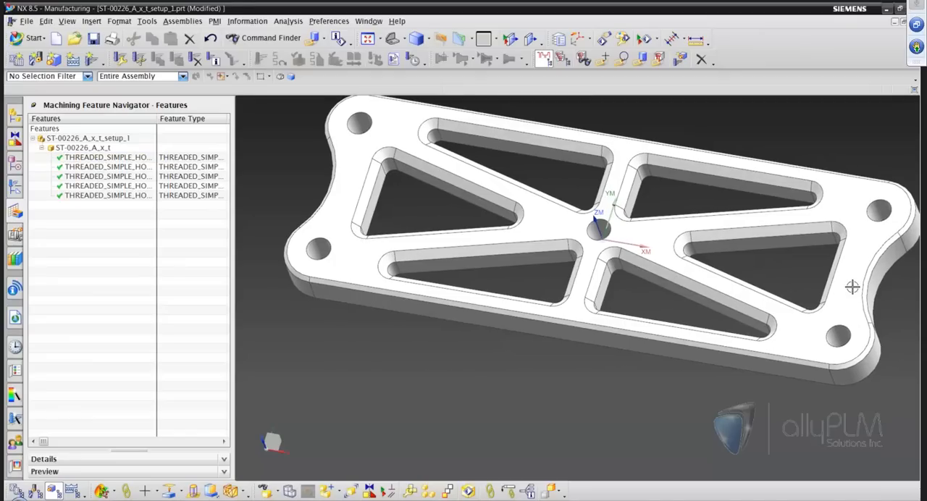
Create a Rule Based feature process for all five threaded hole features, using the MillDrill library and WORKPIECE geometry.
{"action": "middle_click_drag", "start_coordinate": [598, 370], "coordinate": [640, 421]}
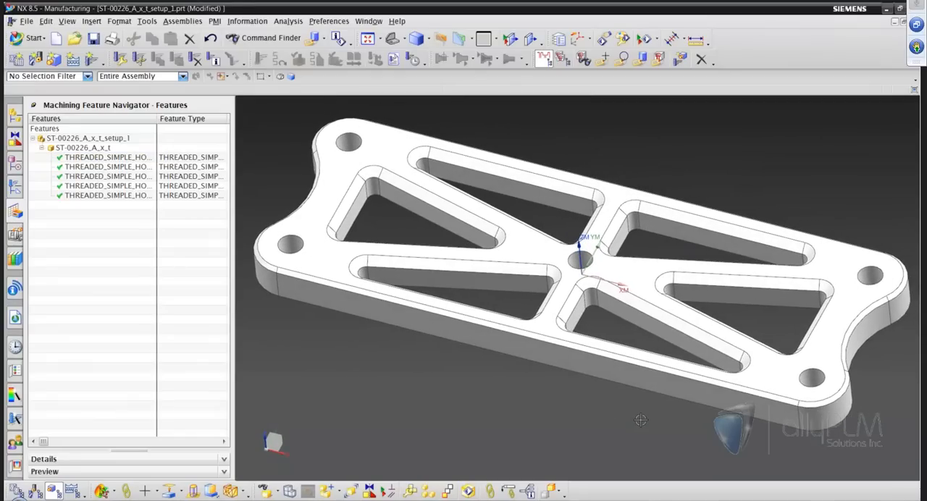
{"action": "left_click", "coordinate": [118, 158]}
{"action": "left_click", "coordinate": [119, 196], "text": "shift"}
{"action": "right_click", "coordinate": [119, 197]}
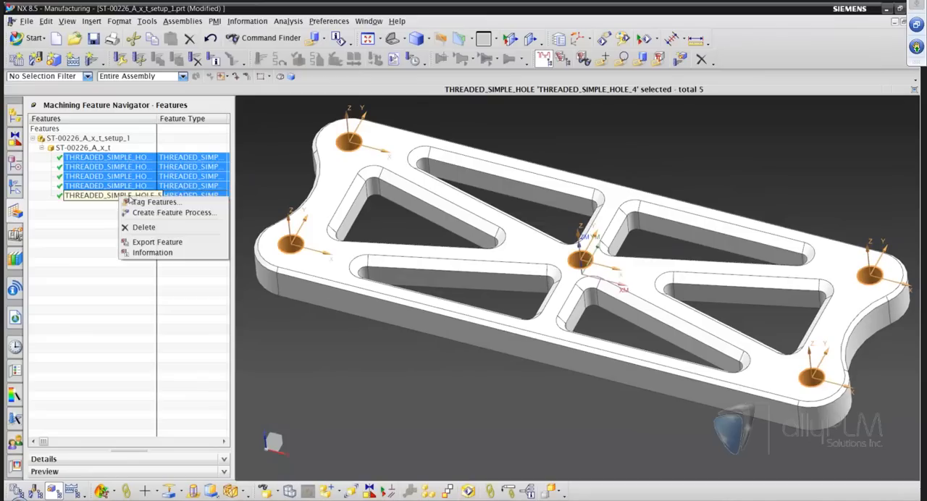
{"action": "left_click", "coordinate": [173, 211]}
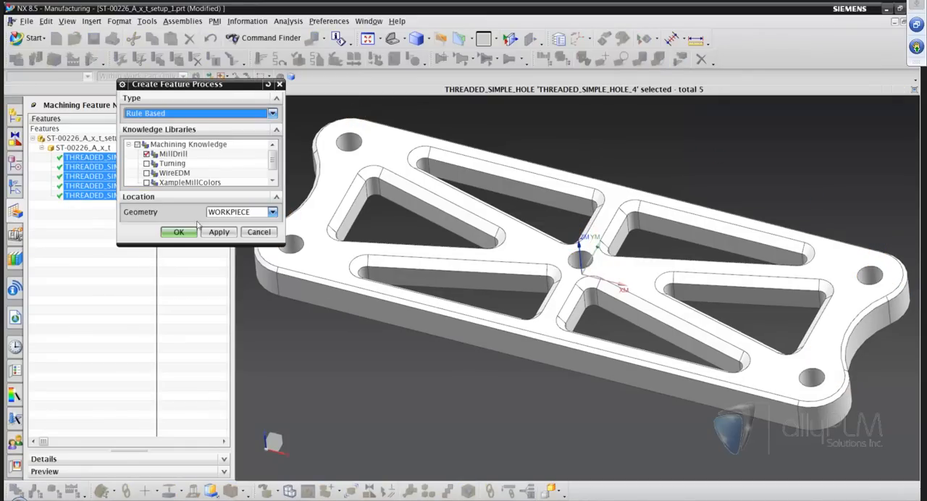
{"action": "left_click", "coordinate": [179, 232]}
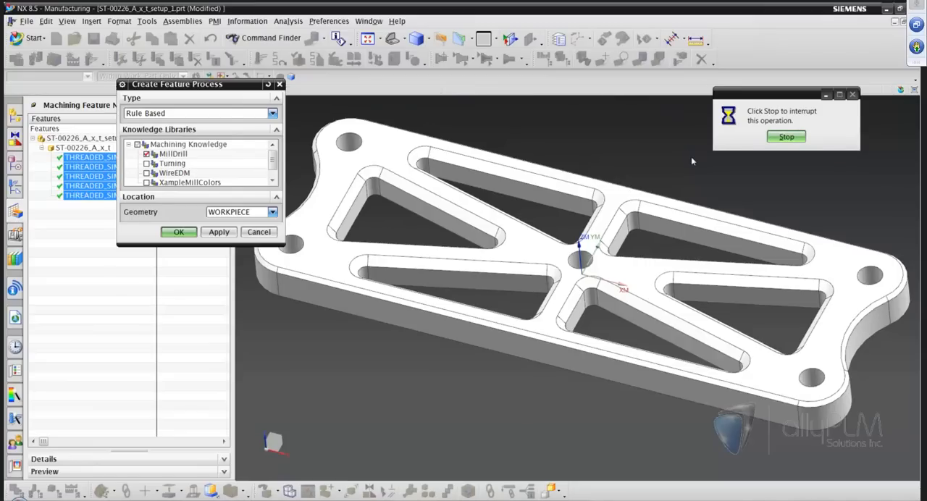
Review the spot drill, drill and tap operations under WORKPIECE and generate the tool paths for the THREADED_SIMPLE_HOLE group.
{"action": "left_click", "coordinate": [12, 190]}
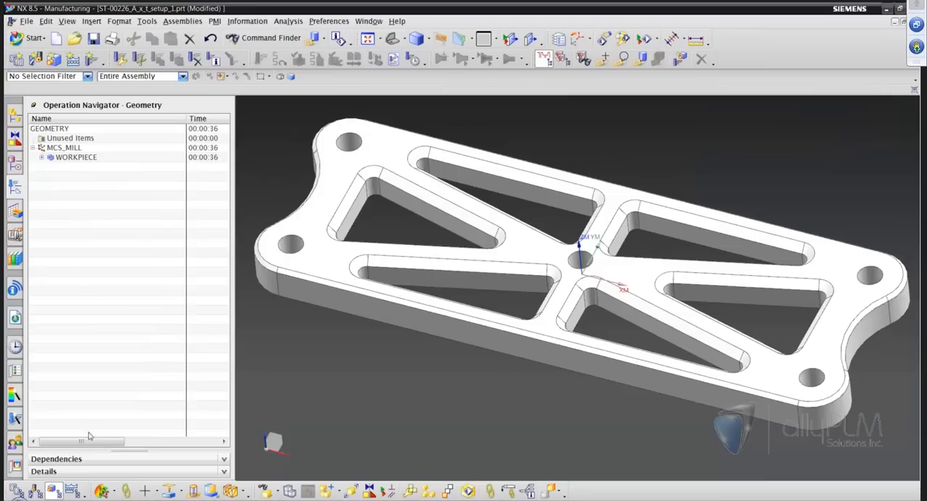
{"action": "left_click", "coordinate": [42, 157]}
{"action": "left_click", "coordinate": [53, 167]}
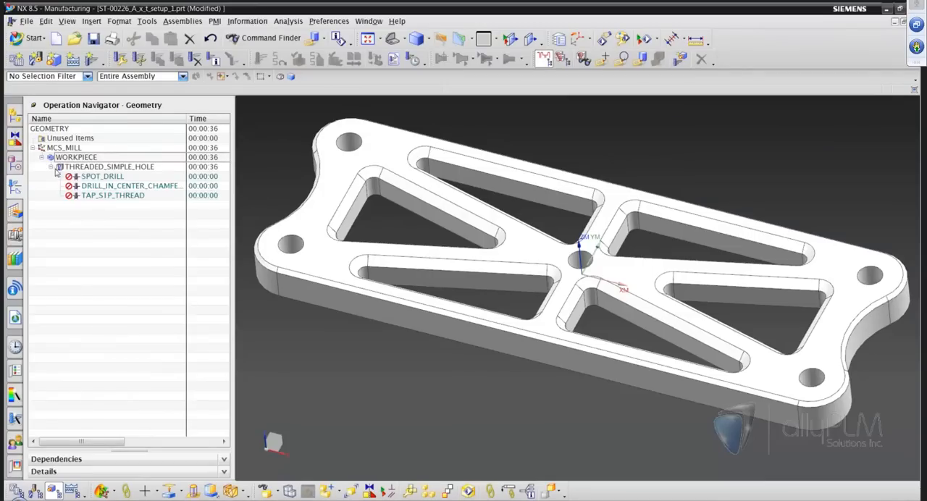
{"action": "left_click", "coordinate": [102, 178]}
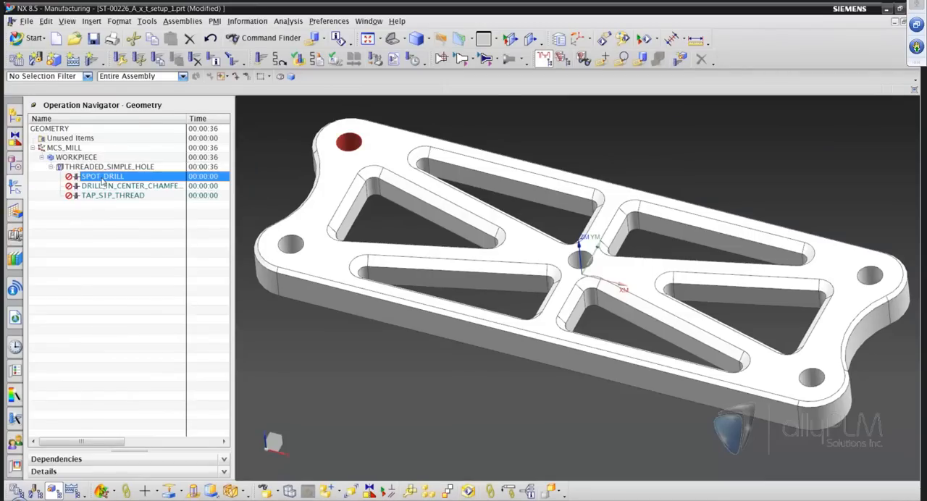
{"action": "left_click", "coordinate": [105, 186]}
{"action": "left_click", "coordinate": [108, 197]}
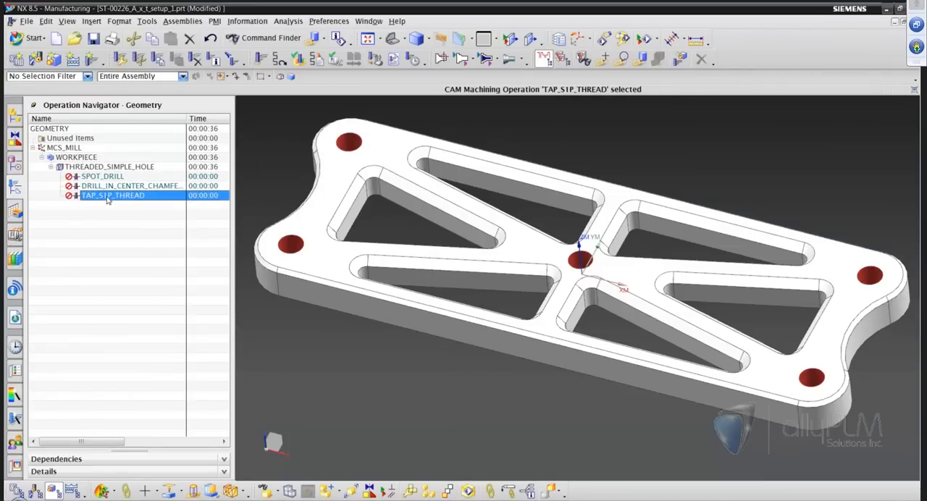
{"action": "left_click", "coordinate": [101, 168]}
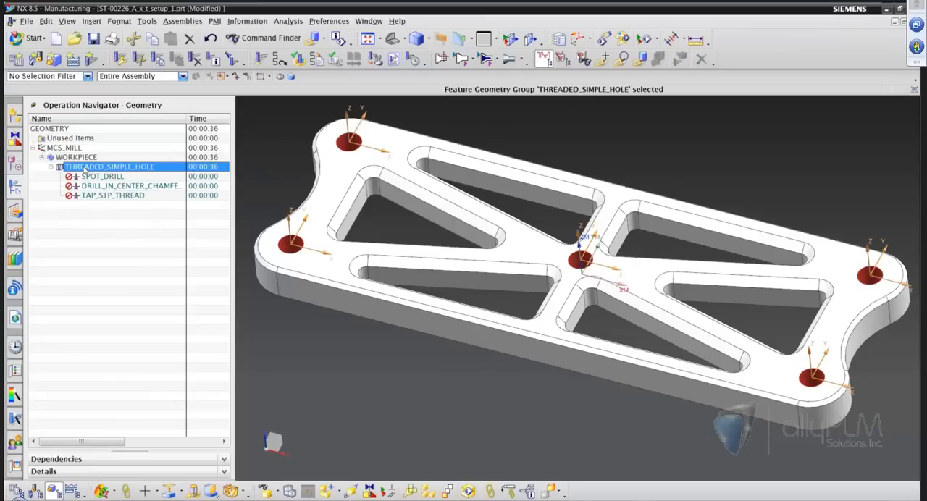
{"action": "right_click", "coordinate": [101, 167]}
{"action": "left_click", "coordinate": [123, 239]}
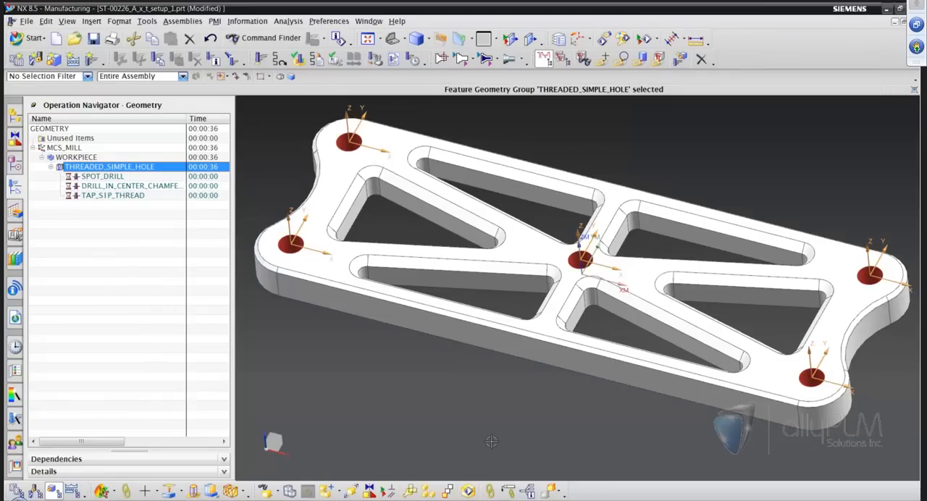
{"action": "middle_click_drag", "start_coordinate": [412, 382], "coordinate": [360, 306]}
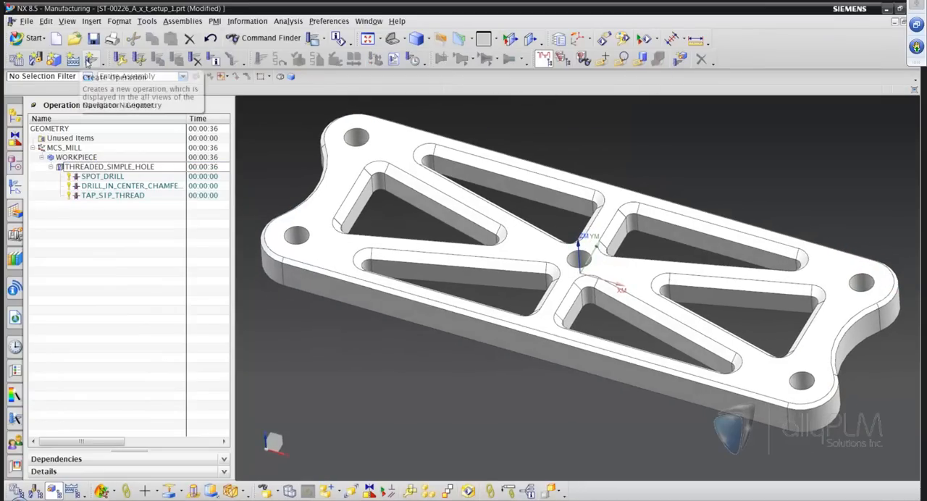
Verify the THREADED_SIMPLE_HOLE tool paths with a 3D Dynamic simulation, inspect the machined plate, and close the visualization.
{"action": "left_click", "coordinate": [73, 168]}
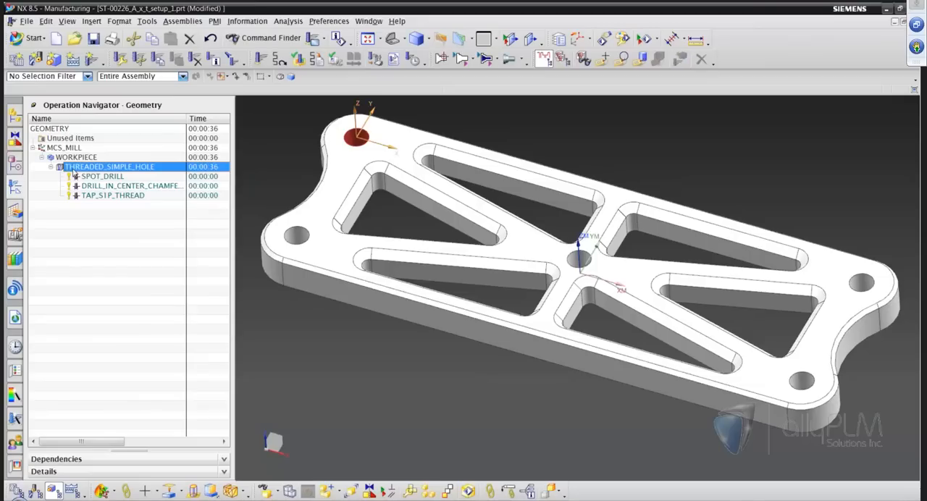
{"action": "left_click", "coordinate": [297, 59]}
{"action": "left_click", "coordinate": [176, 204]}
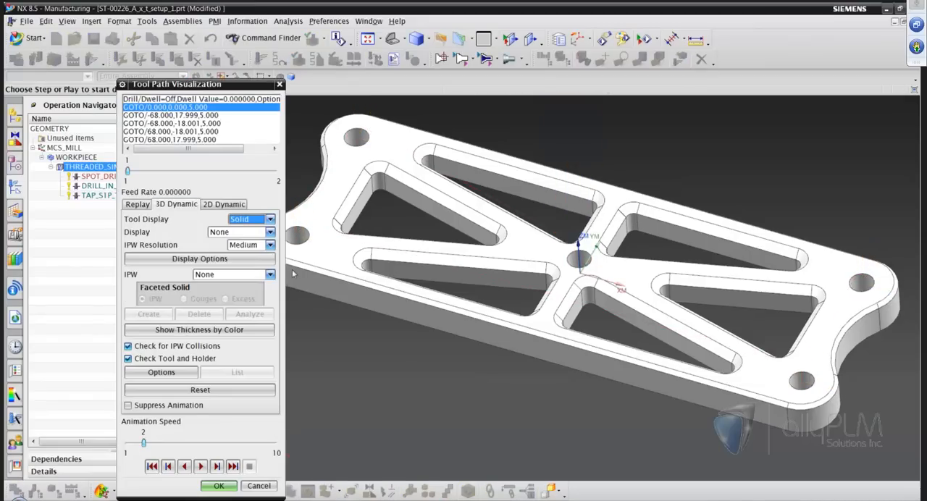
{"action": "left_click", "coordinate": [200, 467]}
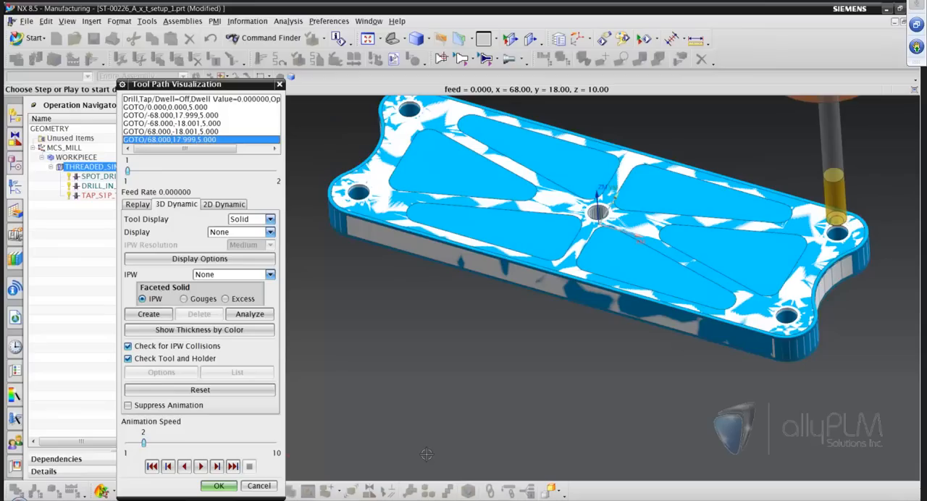
{"action": "middle_click_drag", "start_coordinate": [433, 415], "coordinate": [466, 405]}
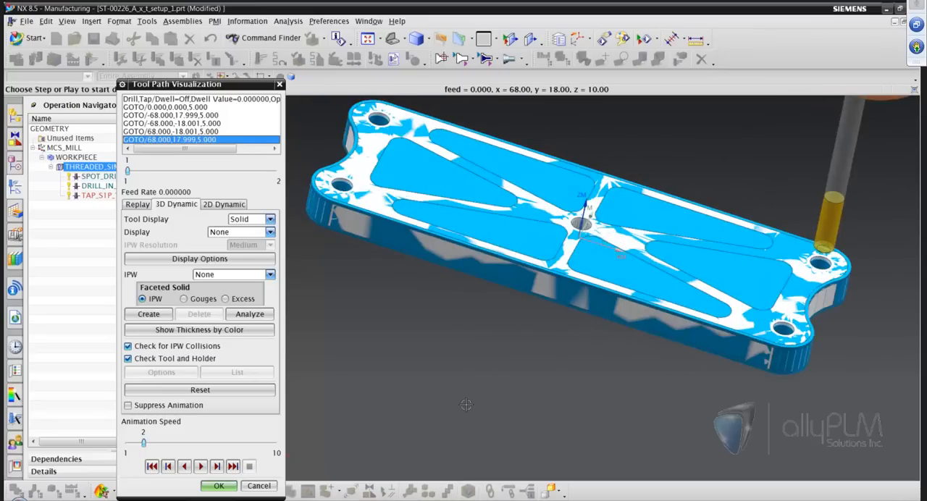
{"action": "scroll", "coordinate": [465, 404], "scroll_direction": "down", "scroll_amount": 1}
{"action": "scroll", "coordinate": [393, 261], "scroll_direction": "up", "scroll_amount": 1}
{"action": "left_click", "coordinate": [215, 486]}
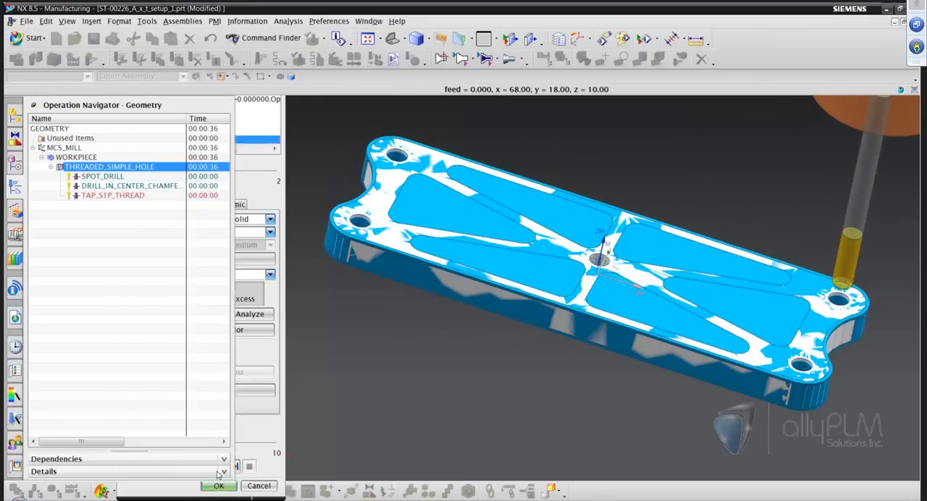
Close all open parts of the imported plate setup.
{"action": "left_click", "coordinate": [27, 21]}
{"action": "mouse_move", "coordinate": [42, 56]}
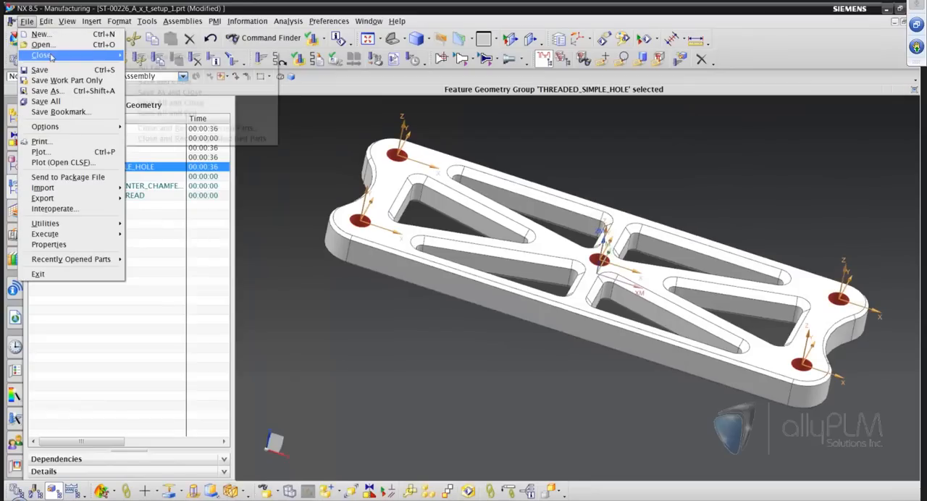
{"action": "left_click", "coordinate": [147, 65]}
{"action": "left_click", "coordinate": [433, 281]}
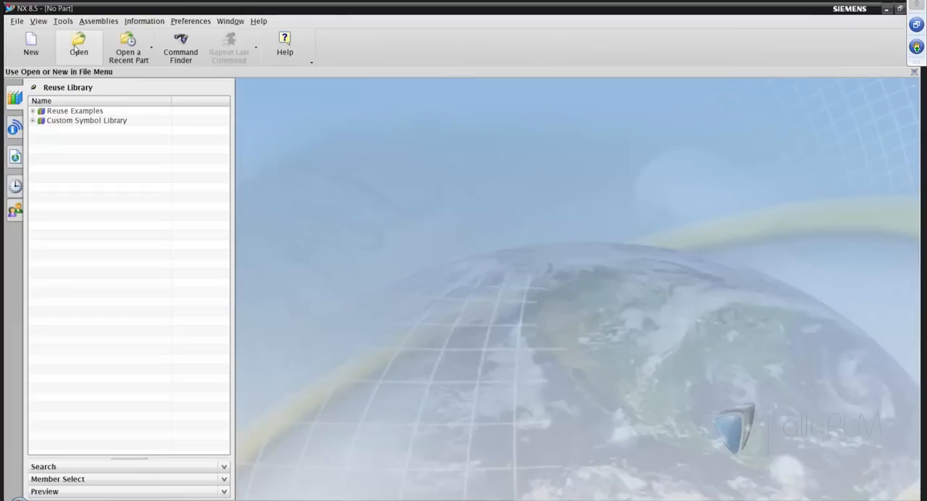
Open the cylinder_mount part from the Lunch Bytes_FBM folder with all file types listed.
{"action": "left_click", "coordinate": [77, 48]}
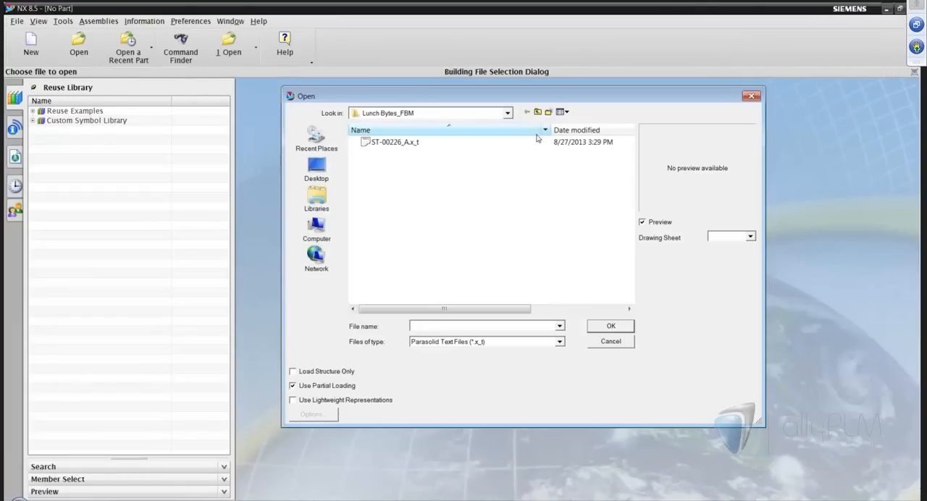
{"action": "left_click", "coordinate": [558, 343]}
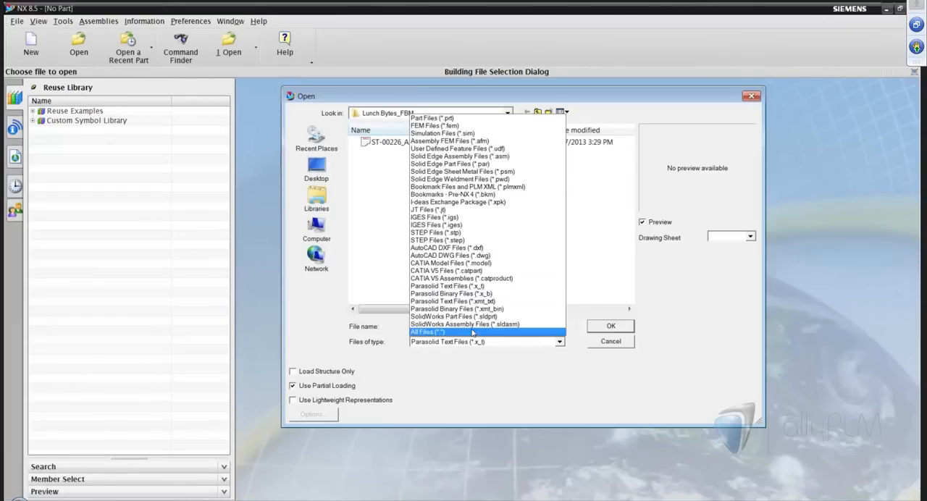
{"action": "left_click", "coordinate": [507, 328]}
{"action": "left_click", "coordinate": [401, 153]}
{"action": "left_click", "coordinate": [610, 326]}
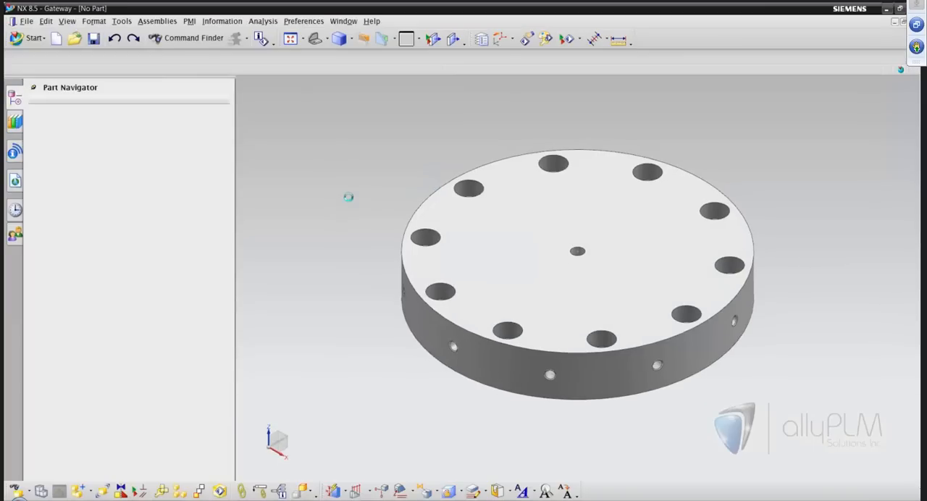
Create a manufacturing setup for cylinder_mount in inches from the General Setup template, named cylinder_mount_setup_1.prt.
{"action": "middle_click_drag", "start_coordinate": [830, 290], "coordinate": [803, 384]}
{"action": "mouse_move", "coordinate": [821, 438]}
{"action": "middle_mouse_down"}
{"action": "mouse_move", "coordinate": [675, 380]}
{"action": "mouse_move", "coordinate": [528, 304]}
{"action": "mouse_move", "coordinate": [392, 302]}
{"action": "mouse_move", "coordinate": [357, 366]}
{"action": "mouse_move", "coordinate": [596, 420]}
{"action": "mouse_move", "coordinate": [639, 425]}
{"action": "mouse_move", "coordinate": [680, 409]}
{"action": "mouse_move", "coordinate": [732, 424]}
{"action": "mouse_move", "coordinate": [754, 383]}
{"action": "mouse_move", "coordinate": [765, 399]}
{"action": "mouse_move", "coordinate": [770, 365]}
{"action": "mouse_move", "coordinate": [780, 361]}
{"action": "middle_mouse_up"}
{"action": "left_click", "coordinate": [25, 21]}
{"action": "left_click", "coordinate": [33, 31]}
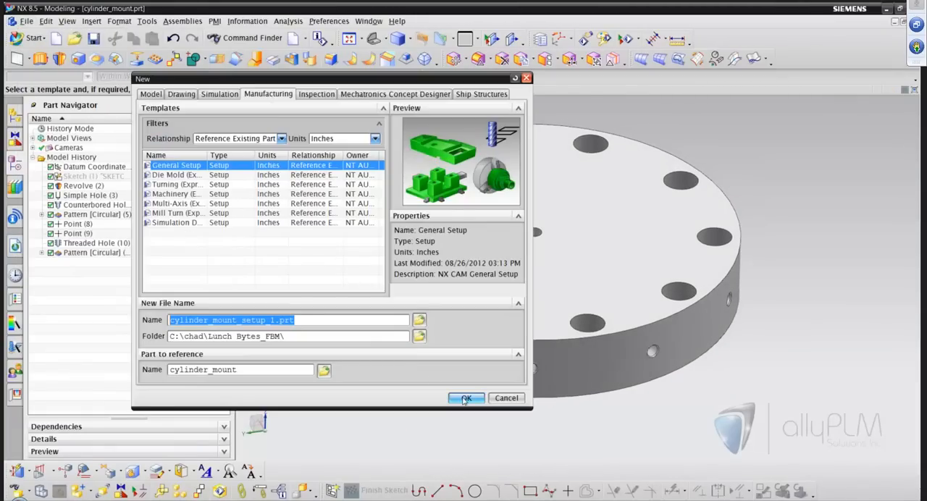
{"action": "left_click", "coordinate": [464, 398]}
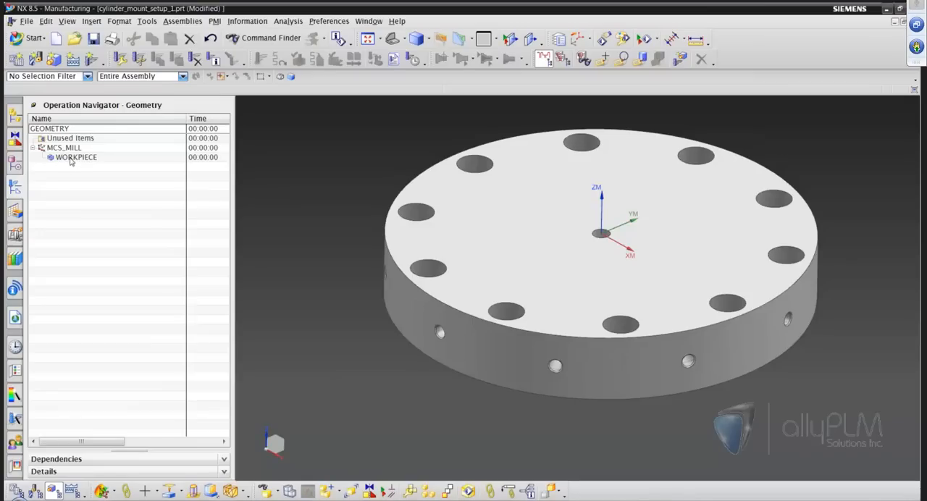
Assign the cylinder mount solid body as the part geometry of WORKPIECE.
{"action": "double_click", "coordinate": [72, 157]}
{"action": "left_click", "coordinate": [255, 124]}
{"action": "left_click", "coordinate": [471, 192]}
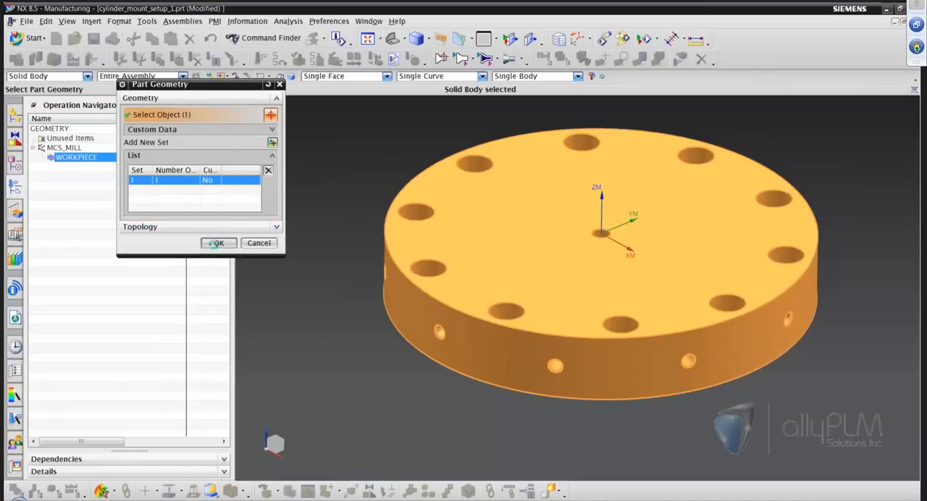
{"action": "left_click", "coordinate": [214, 234]}
Define the WORKPIECE blank as a Bounding Cylinder with its axis along a specified Z-axis vector and zero offsets.
{"action": "left_click", "coordinate": [255, 131]}
{"action": "left_click", "coordinate": [273, 113]}
{"action": "left_click", "coordinate": [213, 154]}
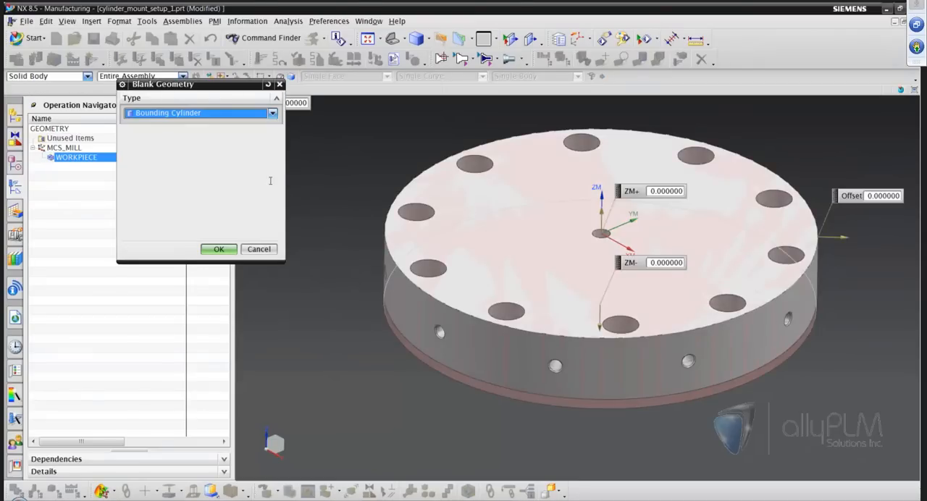
{"action": "left_click", "coordinate": [272, 145]}
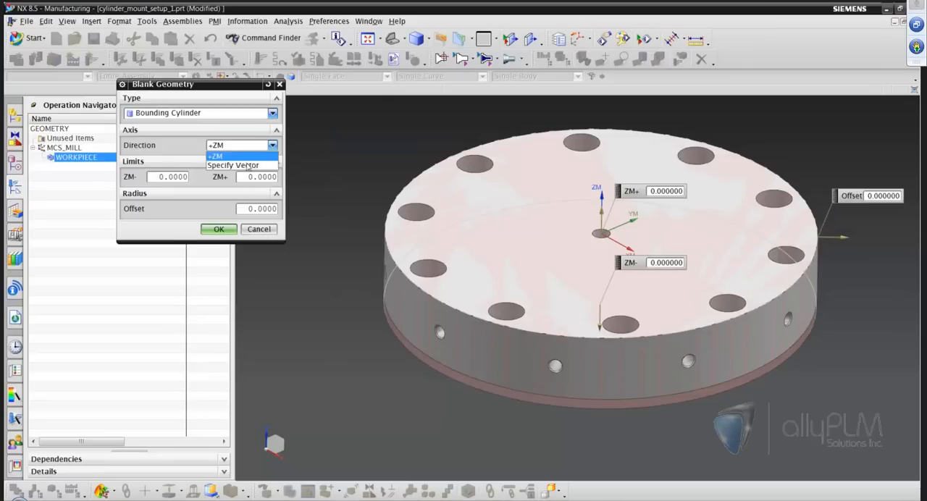
{"action": "left_click", "coordinate": [232, 165]}
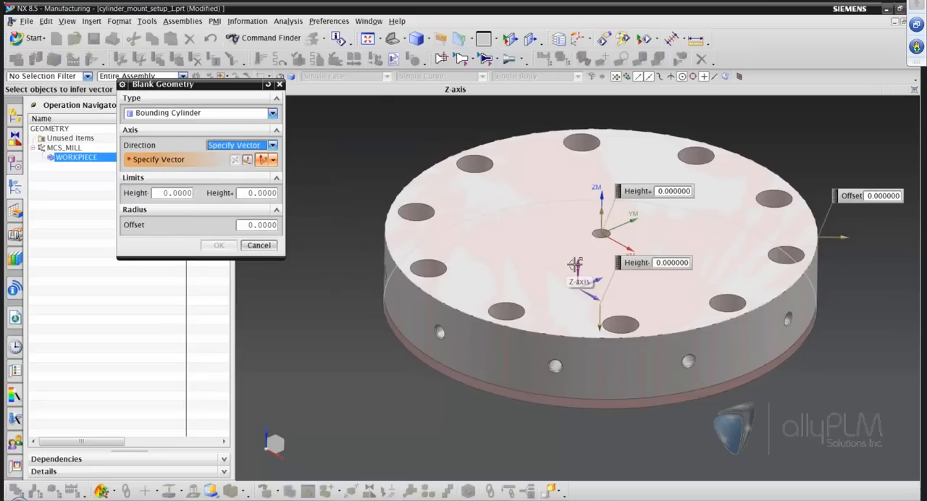
{"action": "left_click", "coordinate": [576, 264]}
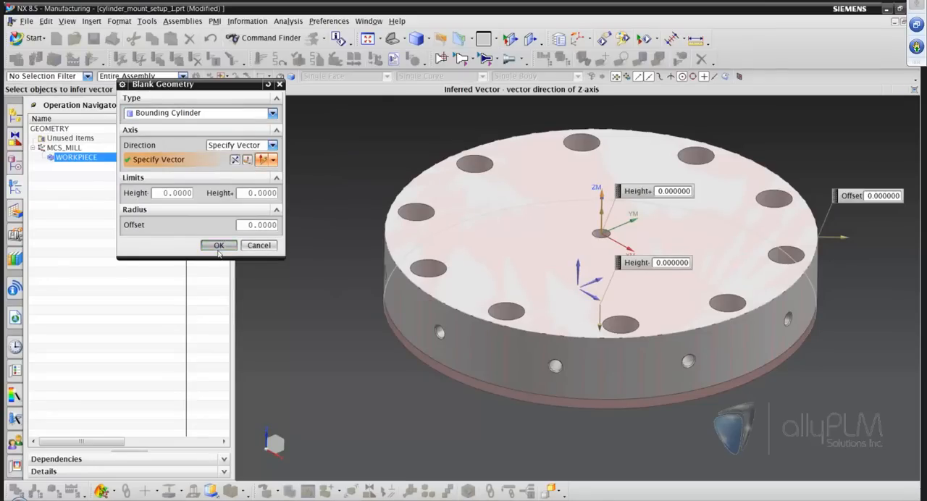
{"action": "left_click", "coordinate": [219, 245]}
{"action": "left_click", "coordinate": [220, 248]}
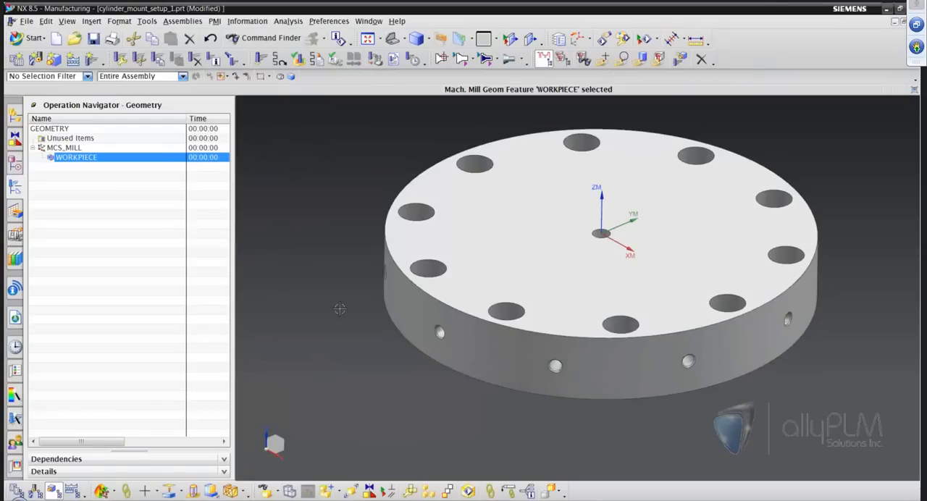
Find the machining features of cylinder_mount using Parametric Recognition with the machining access direction method set to None.
{"action": "left_click", "coordinate": [14, 211]}
{"action": "left_click", "coordinate": [33, 138]}
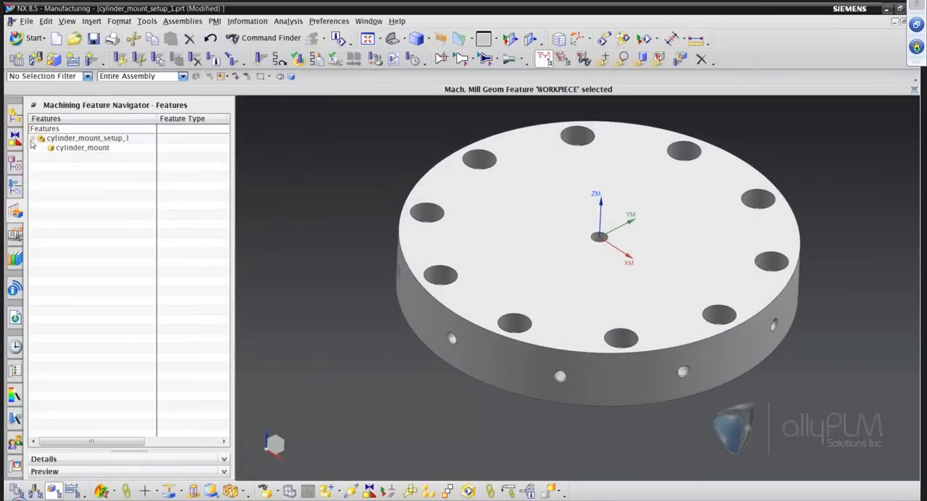
{"action": "right_click", "coordinate": [64, 151]}
{"action": "left_click", "coordinate": [73, 157]}
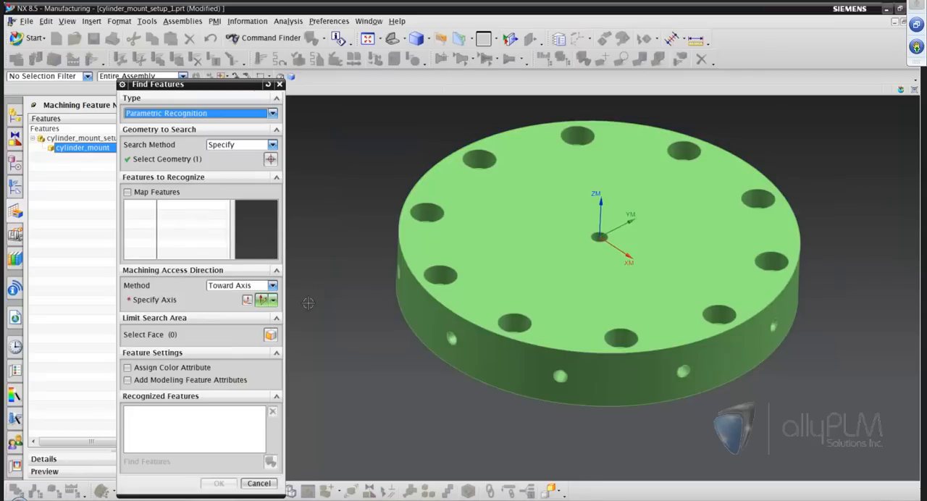
{"action": "left_click", "coordinate": [241, 285]}
{"action": "left_click", "coordinate": [245, 298]}
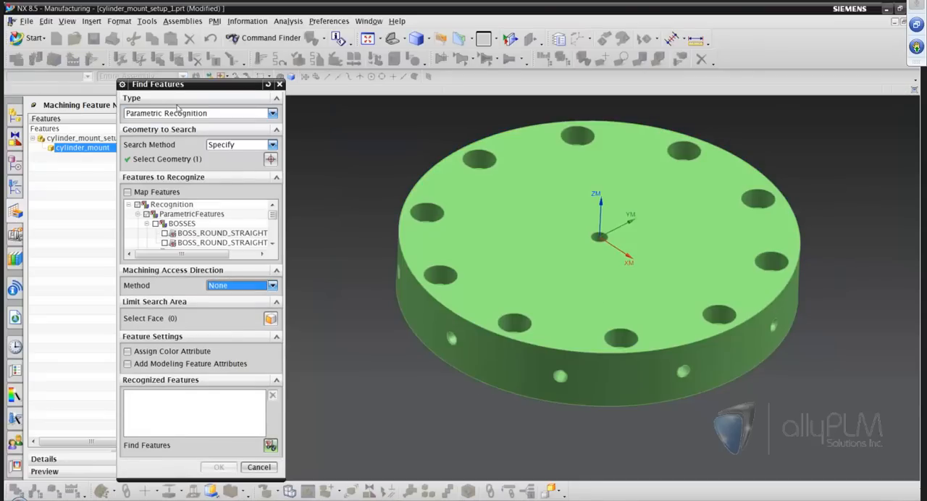
{"action": "left_click", "coordinate": [269, 445]}
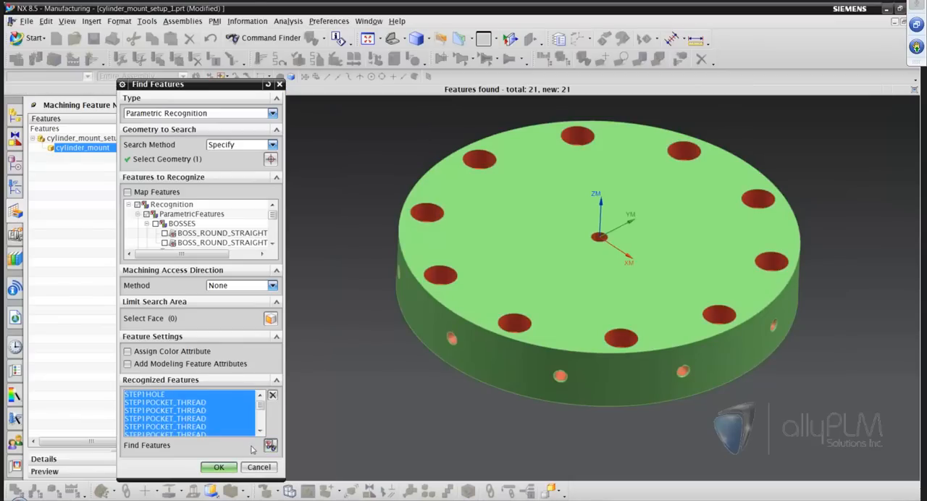
{"action": "left_click", "coordinate": [218, 467]}
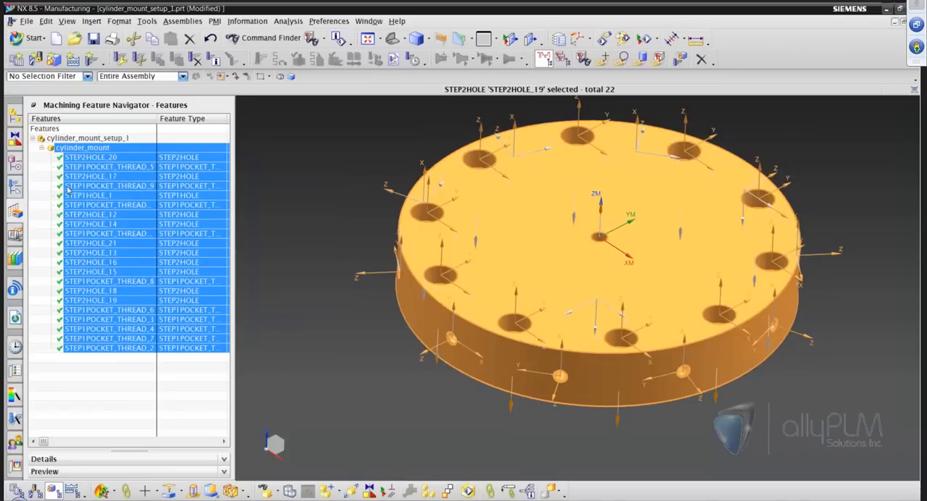
Turn off the coordinate system display for the recognized features and clear the selection.
{"action": "right_click", "coordinate": [39, 158]}
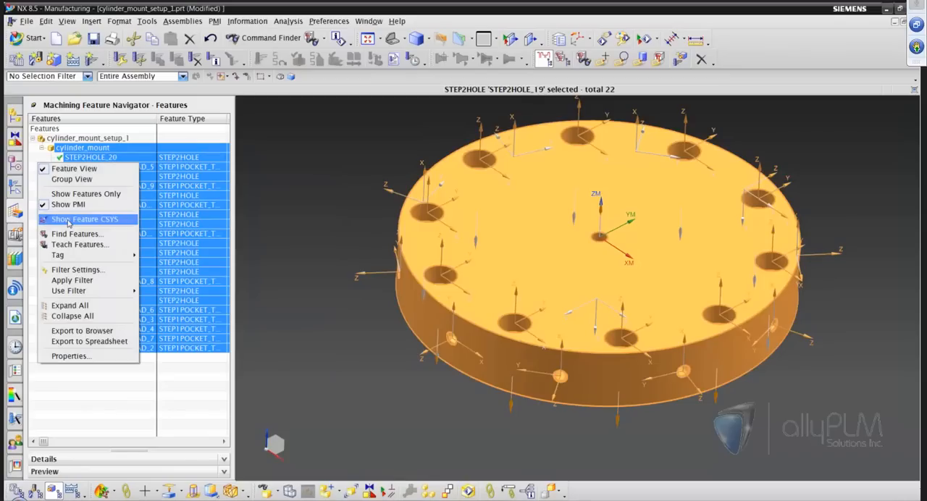
{"action": "left_click", "coordinate": [72, 217]}
{"action": "left_click", "coordinate": [163, 395]}
Go through the recognized STEP2HOLE, STEP1HOLE and STEP1POCKET_THREAD features one by one to locate each hole on the part.
{"action": "left_click", "coordinate": [89, 160]}
{"action": "mouse_move", "coordinate": [534, 275]}
{"action": "middle_mouse_down"}
{"action": "mouse_move", "coordinate": [780, 306]}
{"action": "mouse_move", "coordinate": [780, 283]}
{"action": "mouse_move", "coordinate": [359, 218]}
{"action": "middle_mouse_up"}
{"action": "key", "text": "Down"}
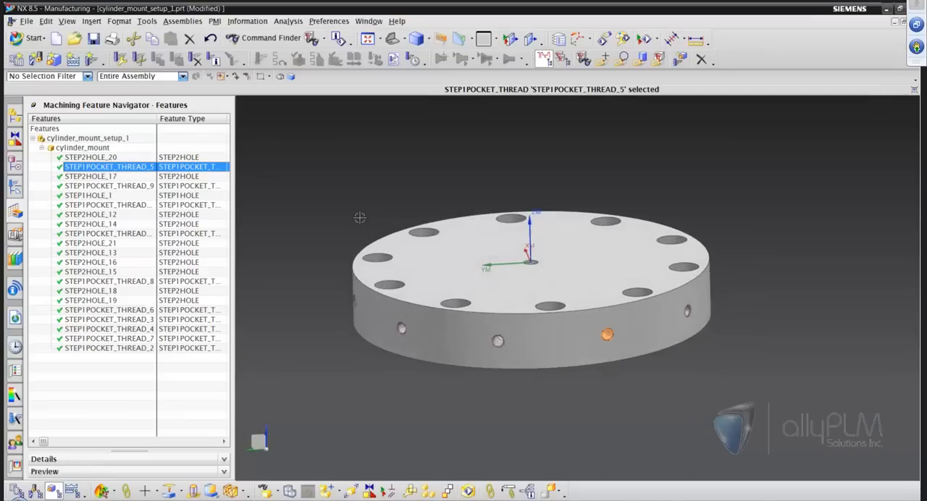
{"action": "key", "text": "Down"}
{"action": "key", "text": "Down"}
{"action": "key", "text": "Down"}
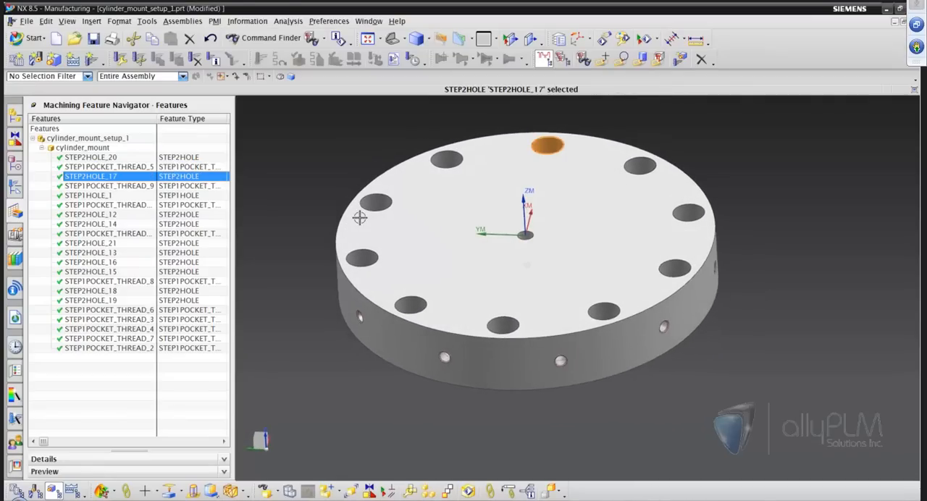
{"action": "key", "text": "Down"}
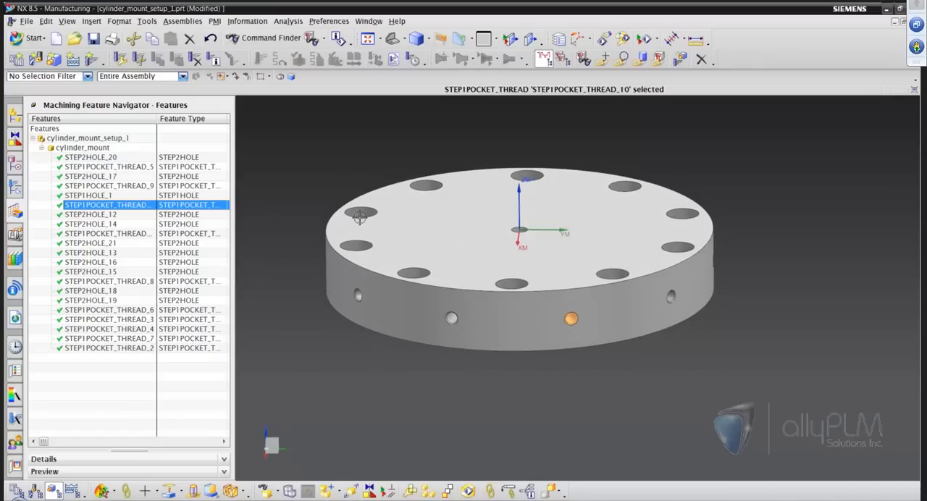
{"action": "key", "text": "Down"}
{"action": "key", "text": "Down"}
{"action": "key", "text": "Down"}
{"action": "key", "text": "Down"}
{"action": "key", "text": "Down"}
{"action": "key", "text": "Down"}
{"action": "key", "text": "Down"}
{"action": "key", "text": "Down"}
{"action": "key", "text": "Down"}
{"action": "key", "text": "Down"}
{"action": "key", "text": "Down"}
{"action": "key", "text": "Down"}
{"action": "key", "text": "Down"}
{"action": "key", "text": "Down"}
{"action": "key", "text": "Down"}
{"action": "key", "text": "Up"}
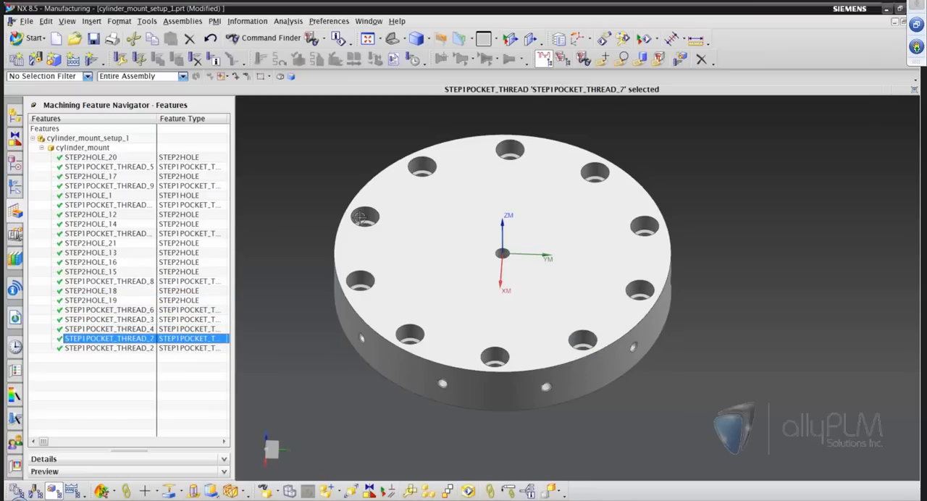
Examine the holes in the flat face and the threaded holes around the rim from several angles.
{"action": "middle_click_drag", "start_coordinate": [674, 131], "coordinate": [674, 289]}
{"action": "middle_click_drag", "start_coordinate": [475, 346], "coordinate": [587, 334]}
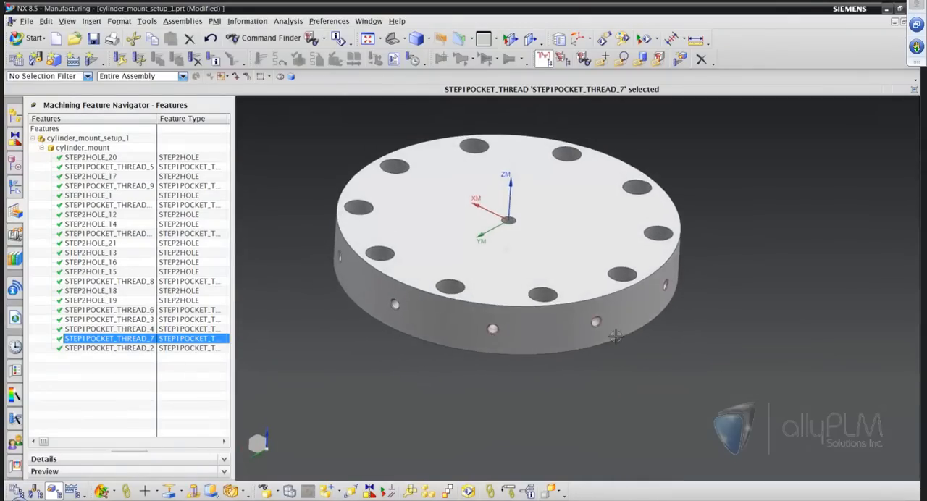
{"action": "middle_click_drag", "start_coordinate": [648, 379], "coordinate": [532, 367]}
{"action": "middle_click_drag", "start_coordinate": [557, 426], "coordinate": [542, 142]}
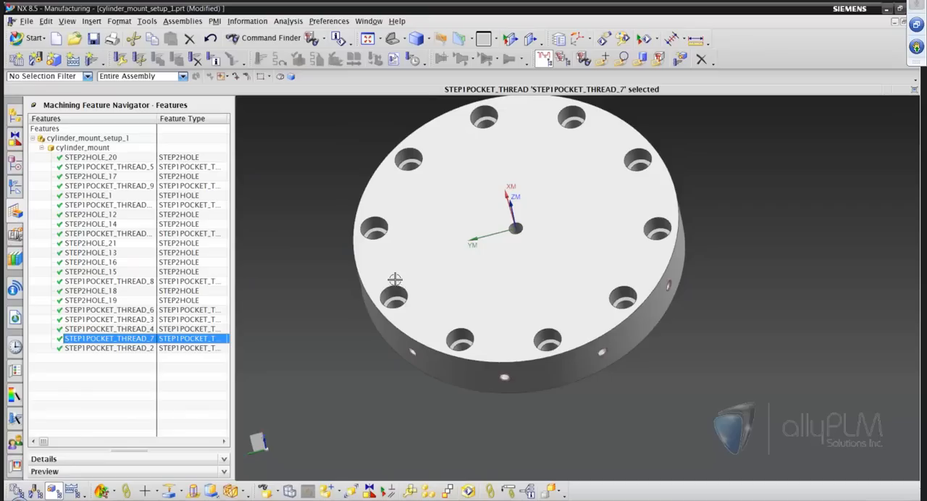
{"action": "middle_click_drag", "start_coordinate": [647, 236], "coordinate": [566, 322]}
{"action": "middle_click_drag", "start_coordinate": [527, 366], "coordinate": [807, 346]}
{"action": "middle_click_drag", "start_coordinate": [563, 401], "coordinate": [623, 397]}
Delete all the recognized machining features of cylinder_mount.
{"action": "left_click", "coordinate": [194, 390]}
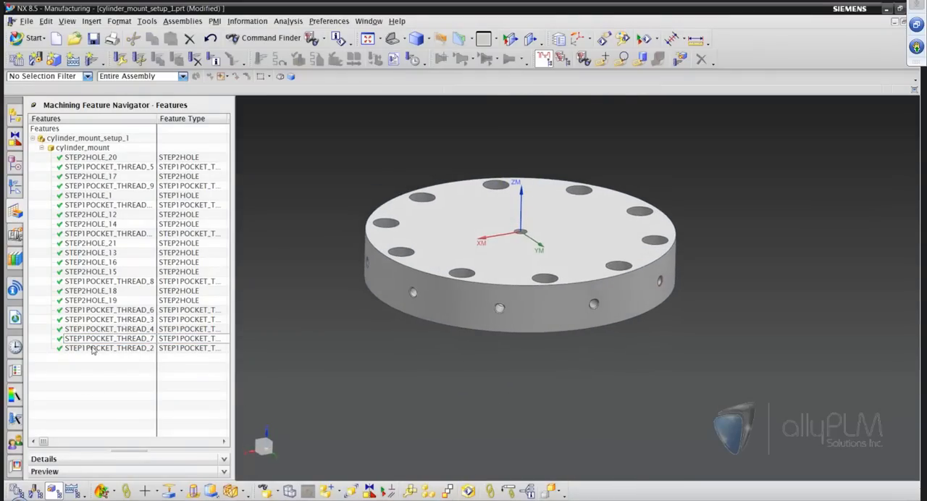
{"action": "left_click", "coordinate": [108, 348]}
{"action": "left_click", "coordinate": [102, 157], "text": "shift"}
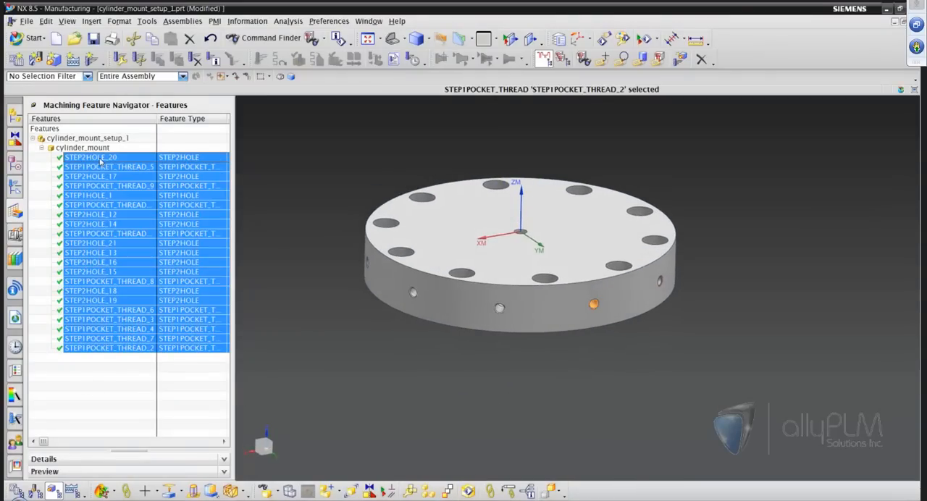
{"action": "right_click", "coordinate": [100, 159]}
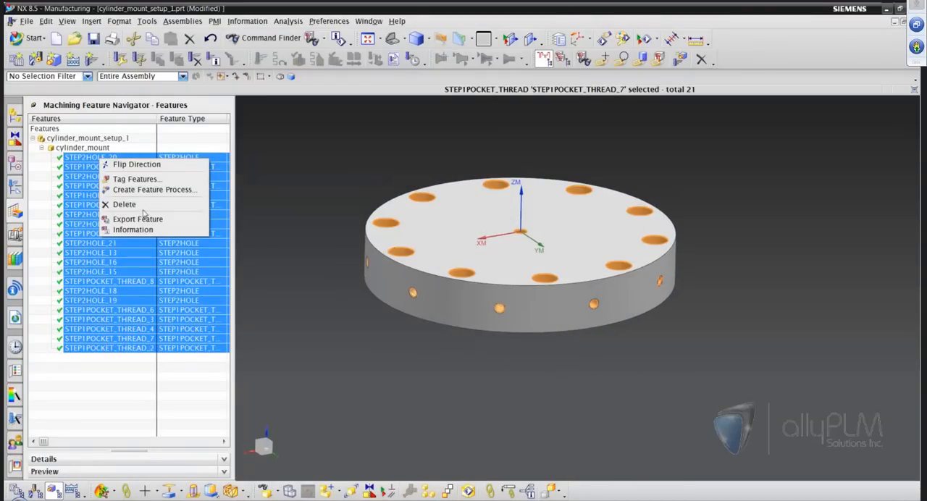
{"action": "left_click", "coordinate": [145, 206]}
{"action": "left_click", "coordinate": [409, 270]}
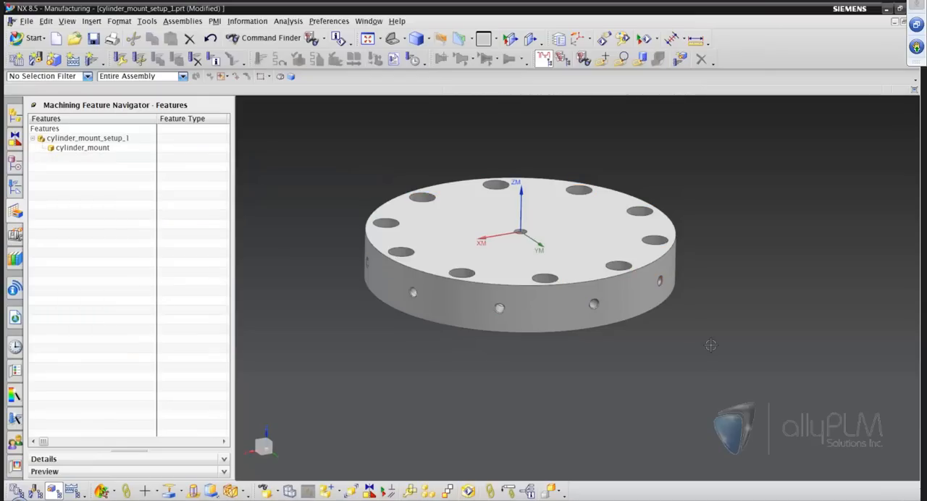
{"action": "left_click", "coordinate": [84, 149]}
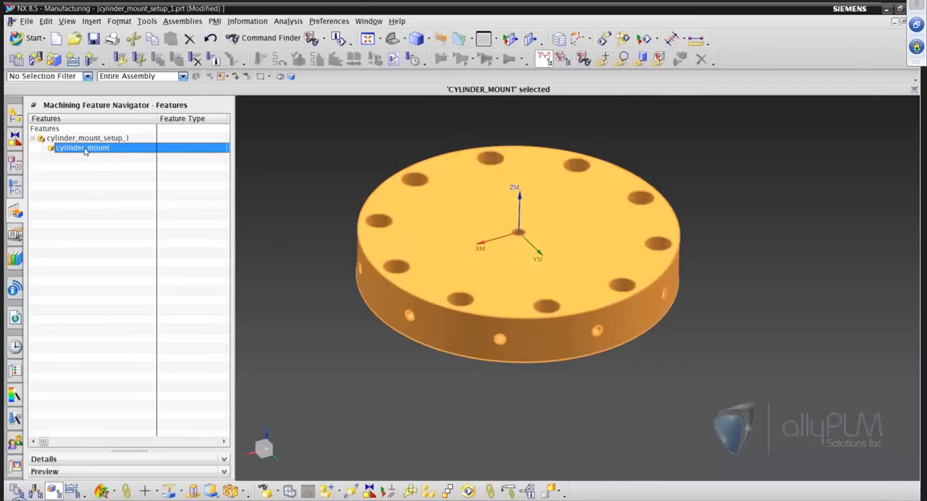
{"action": "right_click", "coordinate": [85, 150]}
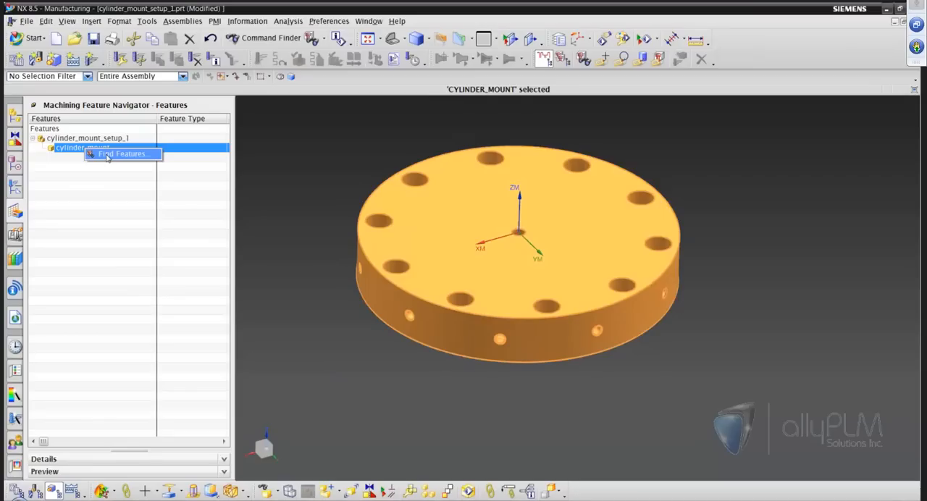
Rotate the MCS_MILL machine coordinate system 90° about its X axis so ZM points radially toward the rim.
{"action": "left_click", "coordinate": [15, 187]}
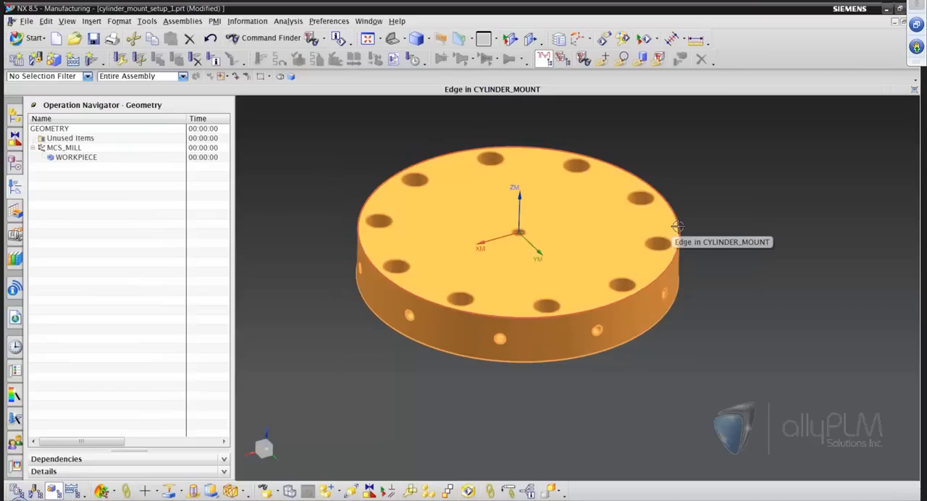
{"action": "left_click", "coordinate": [677, 229]}
{"action": "middle_click_drag", "start_coordinate": [748, 267], "coordinate": [768, 273]}
{"action": "key", "text": "End"}
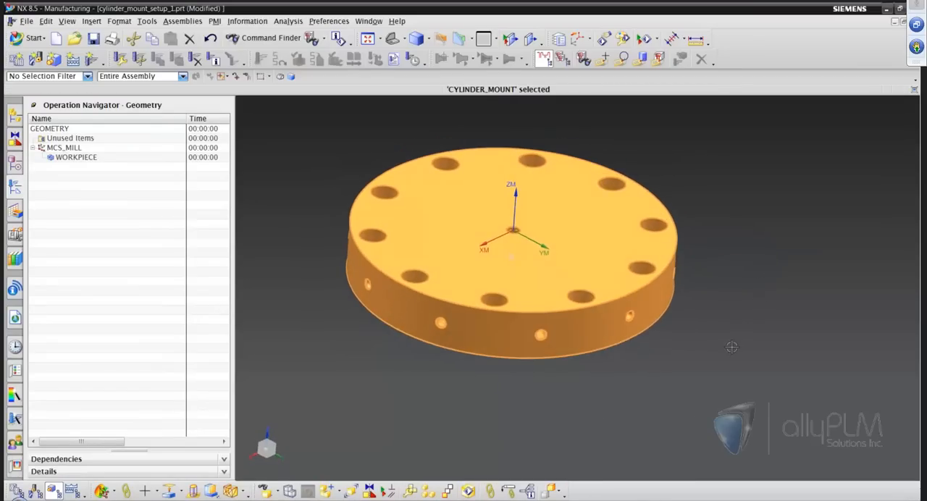
{"action": "key", "text": "Escape"}
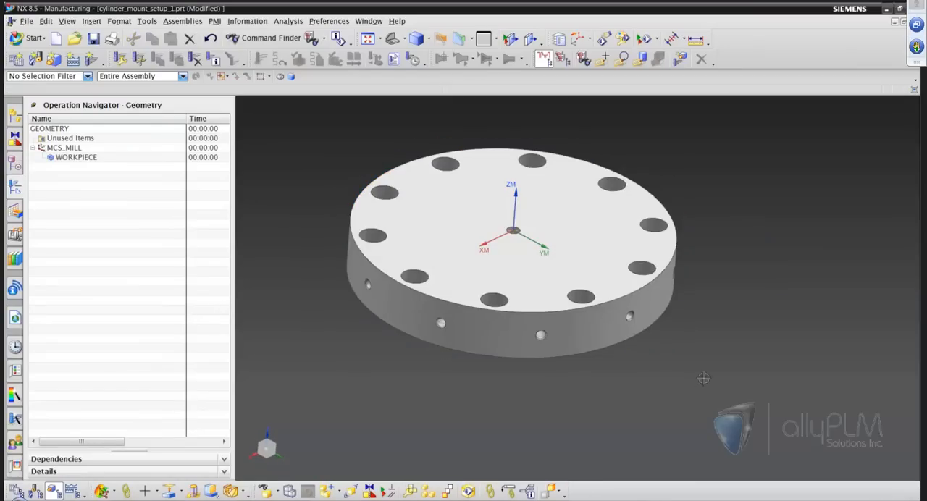
{"action": "key", "text": "Home"}
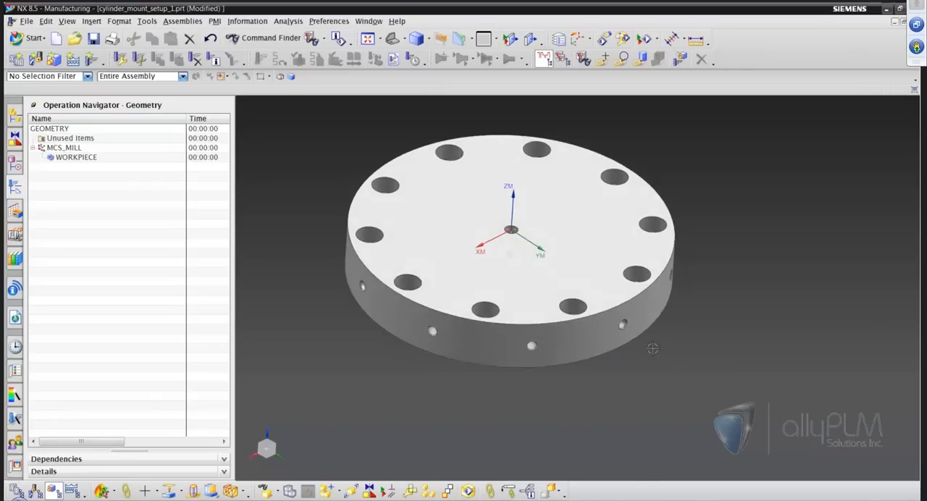
{"action": "double_click", "coordinate": [63, 148]}
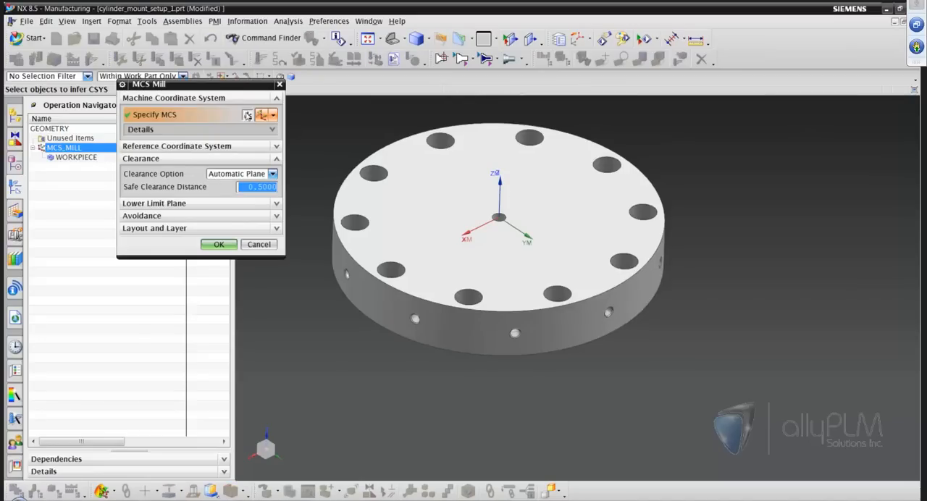
{"action": "left_click", "coordinate": [247, 115]}
{"action": "scroll", "coordinate": [500, 217], "scroll_direction": "up", "scroll_amount": 2}
{"action": "type", "text": "90"}
{"action": "key", "text": "Return"}
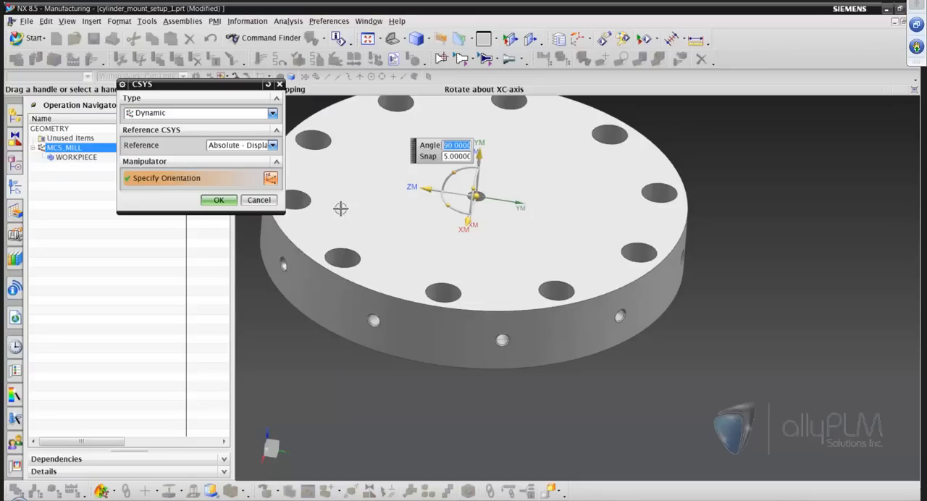
{"action": "left_click", "coordinate": [219, 199]}
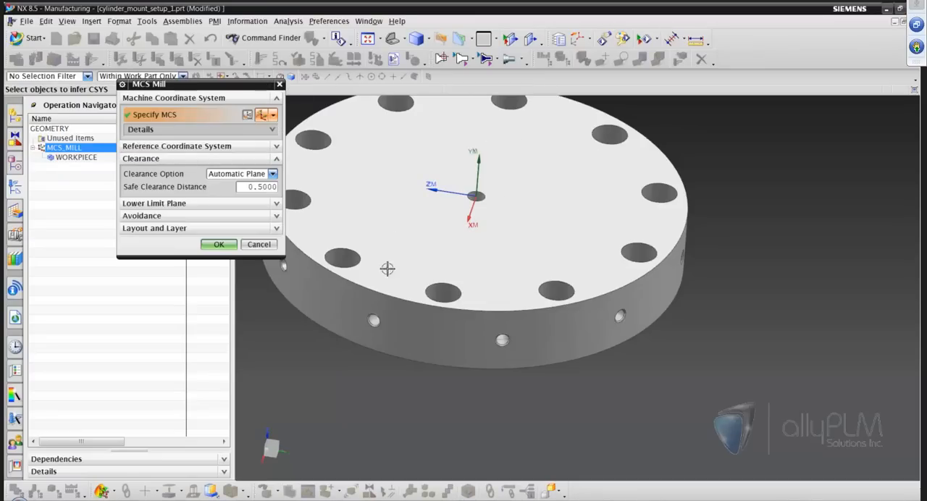
{"action": "left_click", "coordinate": [214, 242]}
Set up a parametric Find Features search on cylinder_mount with access direction Toward Axis, using the vertical Z-axis through the part's center.
{"action": "middle_click_drag", "start_coordinate": [660, 332], "coordinate": [585, 182]}
{"action": "middle_click_drag", "start_coordinate": [506, 361], "coordinate": [549, 307]}
{"action": "middle_click_drag", "start_coordinate": [628, 425], "coordinate": [627, 348]}
{"action": "scroll", "coordinate": [776, 305], "scroll_direction": "up", "scroll_amount": 2}
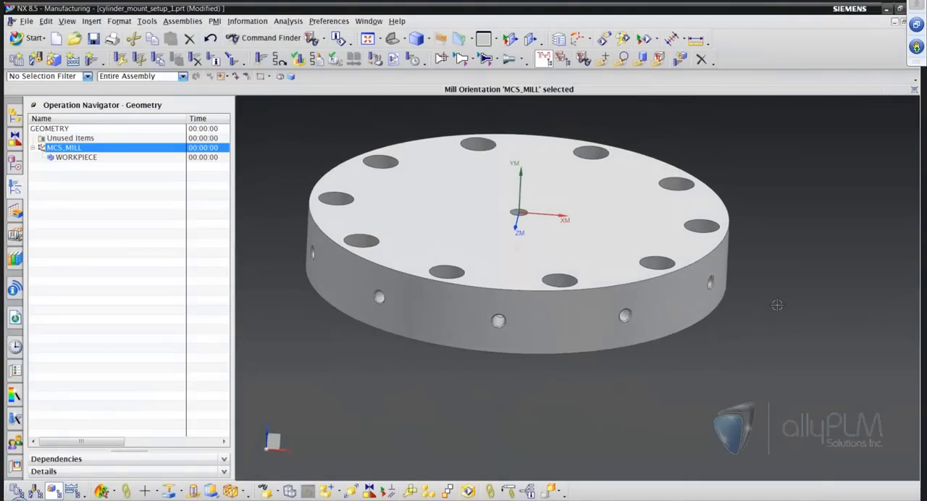
{"action": "left_click", "coordinate": [16, 211]}
{"action": "right_click", "coordinate": [69, 151]}
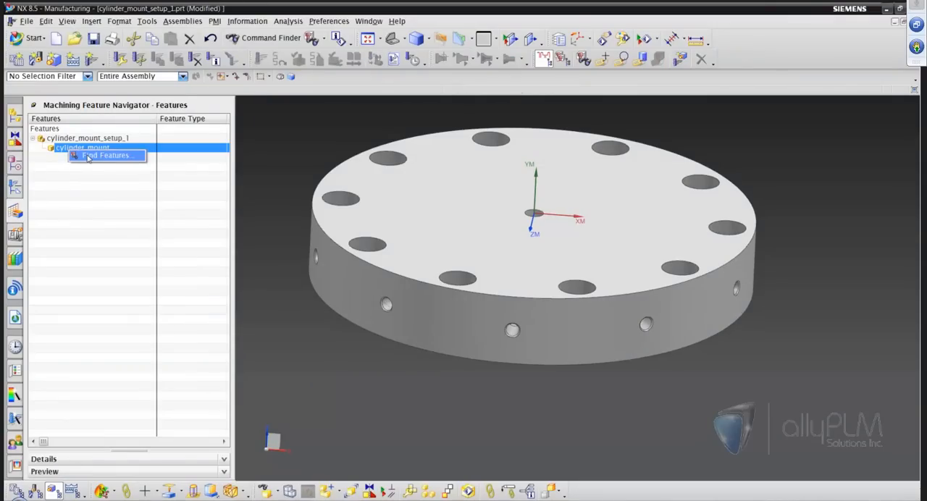
{"action": "left_click", "coordinate": [88, 156]}
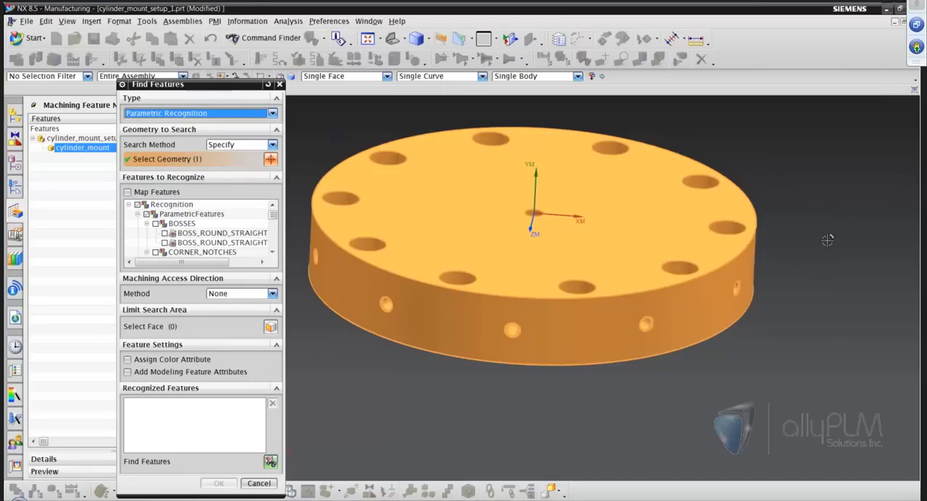
{"action": "middle_click_drag", "start_coordinate": [827, 240], "coordinate": [835, 292]}
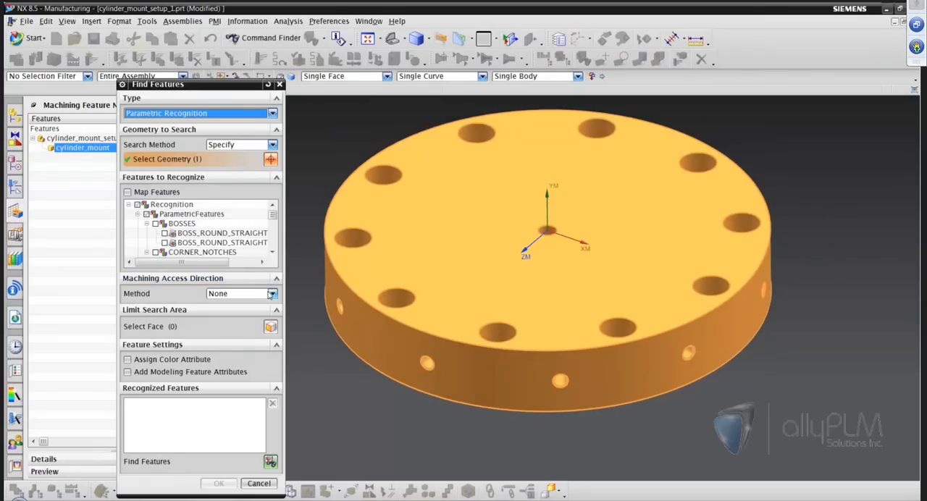
{"action": "left_click", "coordinate": [271, 293]}
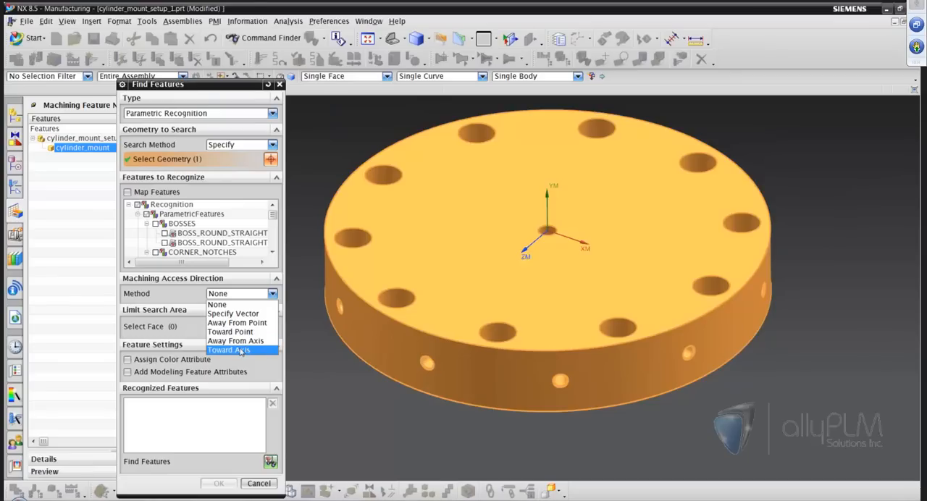
{"action": "left_click", "coordinate": [241, 350]}
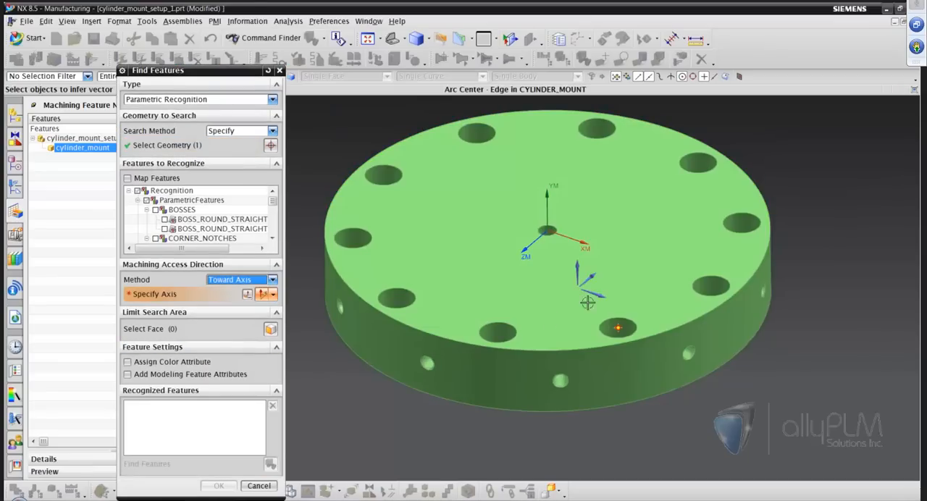
{"action": "left_click", "coordinate": [583, 273]}
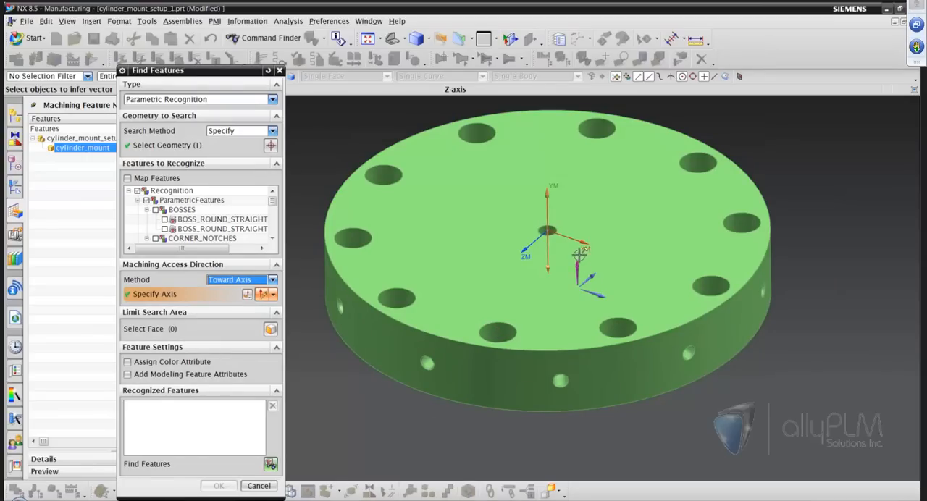
Run the feature search on cylinder_mount and accept the recognized threaded holes around the rim.
{"action": "mouse_move", "coordinate": [559, 407]}
{"action": "middle_mouse_down"}
{"action": "mouse_move", "coordinate": [567, 375]}
{"action": "mouse_move", "coordinate": [571, 383]}
{"action": "middle_mouse_up"}
{"action": "middle_click_drag", "start_coordinate": [558, 215], "coordinate": [541, 196]}
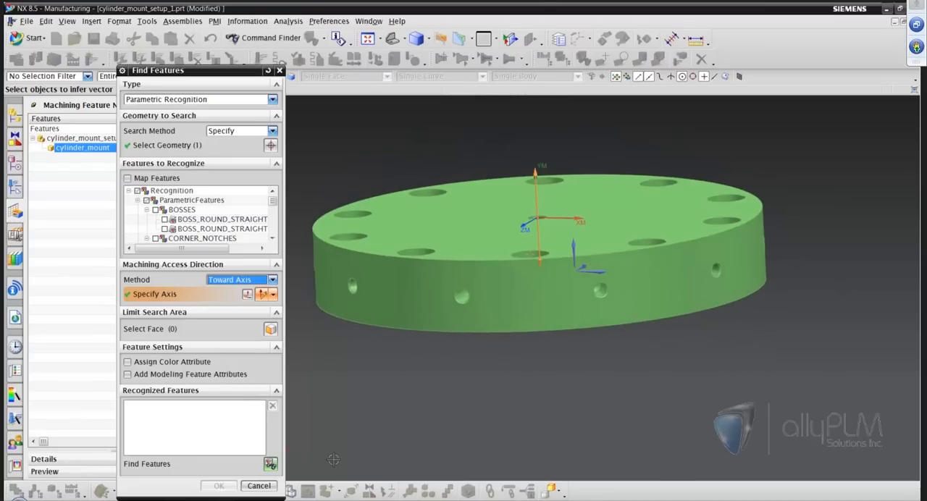
{"action": "left_click", "coordinate": [270, 463]}
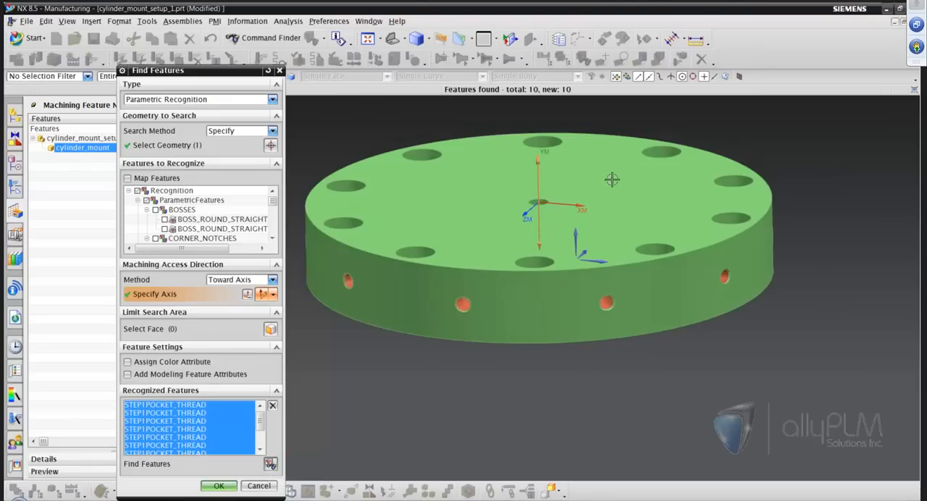
{"action": "left_click", "coordinate": [205, 487]}
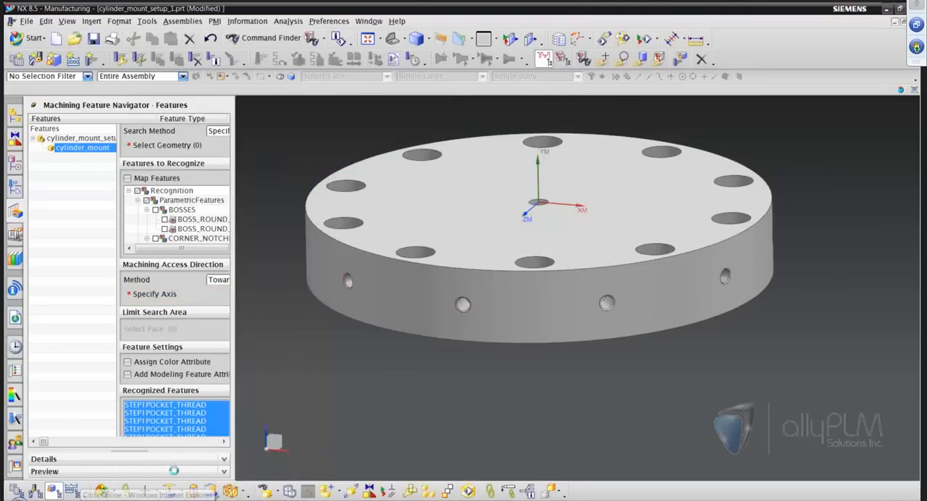
{"action": "left_click", "coordinate": [112, 335]}
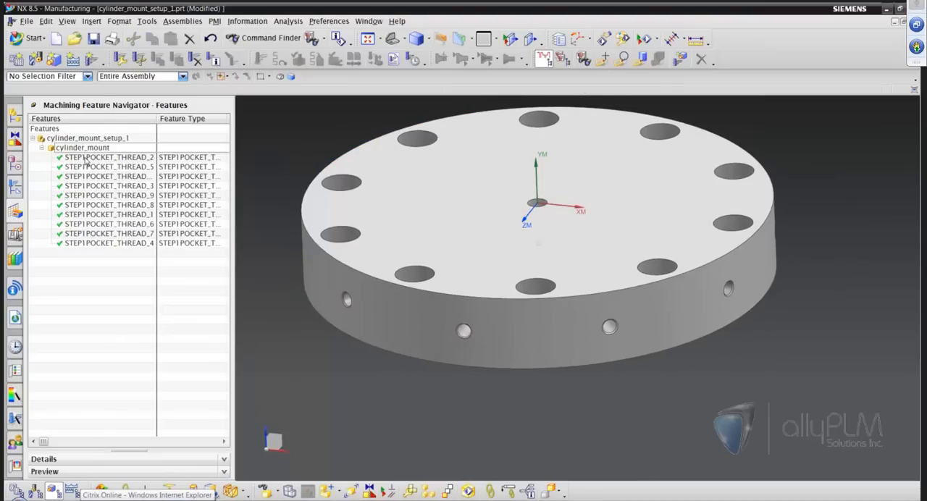
Create a rule-based feature process for all the STEP1POCKET_THREAD features, using the MillDrill knowledge library and WORKPIECE geometry.
{"action": "left_click", "coordinate": [108, 156]}
{"action": "middle_click_drag", "start_coordinate": [493, 362], "coordinate": [561, 384]}
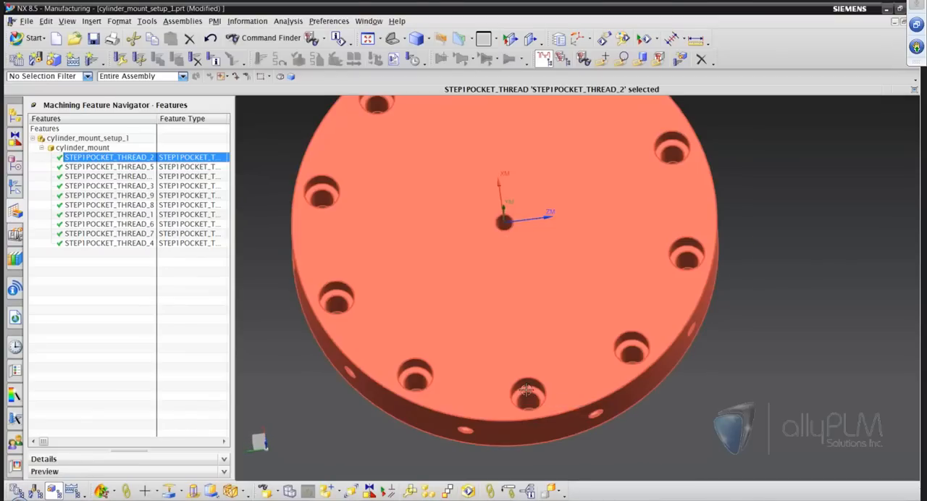
{"action": "middle_click_drag", "start_coordinate": [626, 346], "coordinate": [492, 411]}
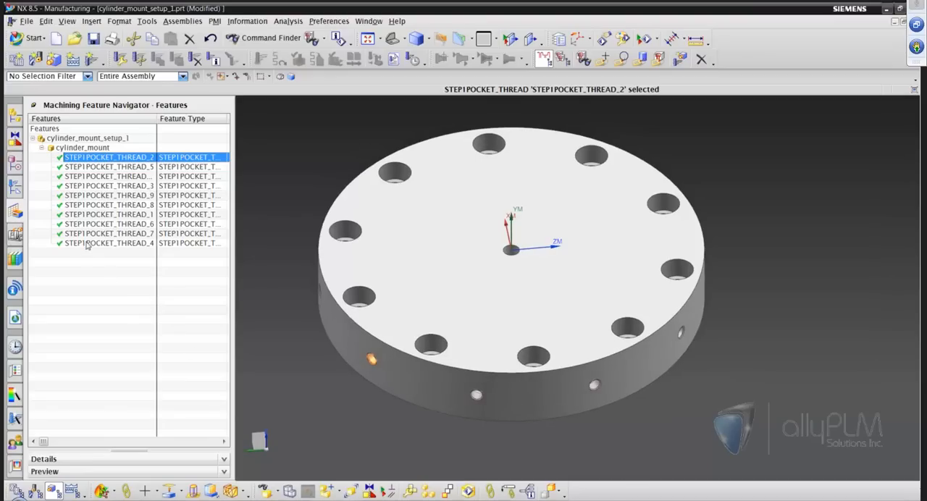
{"action": "left_click", "coordinate": [83, 242], "text": "shift"}
{"action": "right_click", "coordinate": [85, 243]}
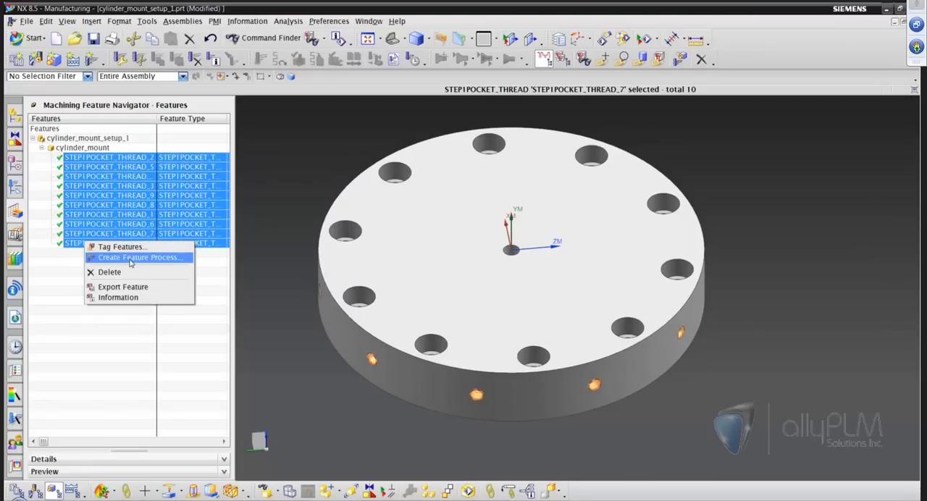
{"action": "left_click", "coordinate": [132, 258]}
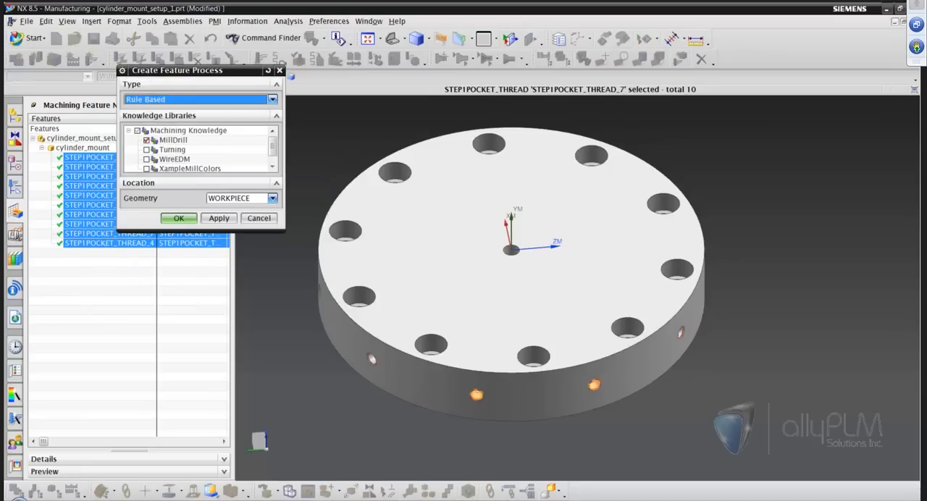
{"action": "left_click", "coordinate": [178, 218]}
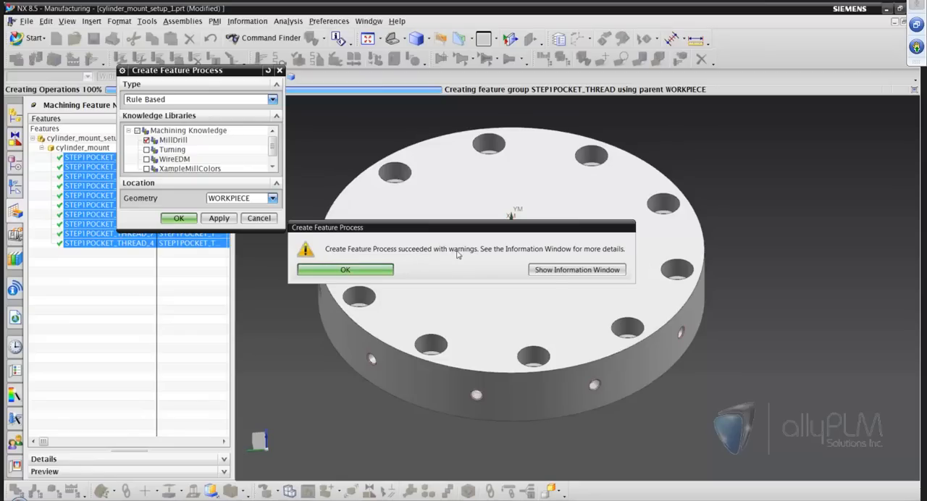
Review the feature process report for how the threaded features' access directions relate to the MCS, and close it.
{"action": "left_click", "coordinate": [576, 269]}
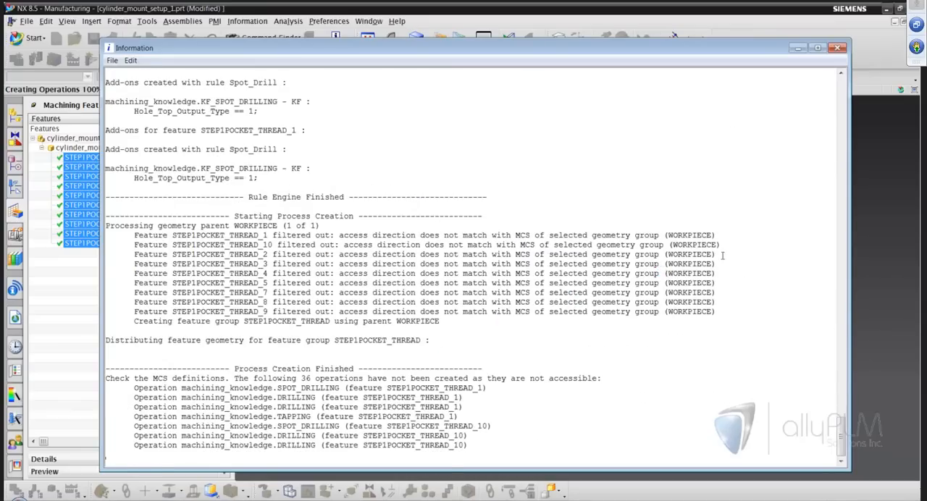
{"action": "scroll", "coordinate": [516, 210], "scroll_direction": "down", "scroll_amount": 9}
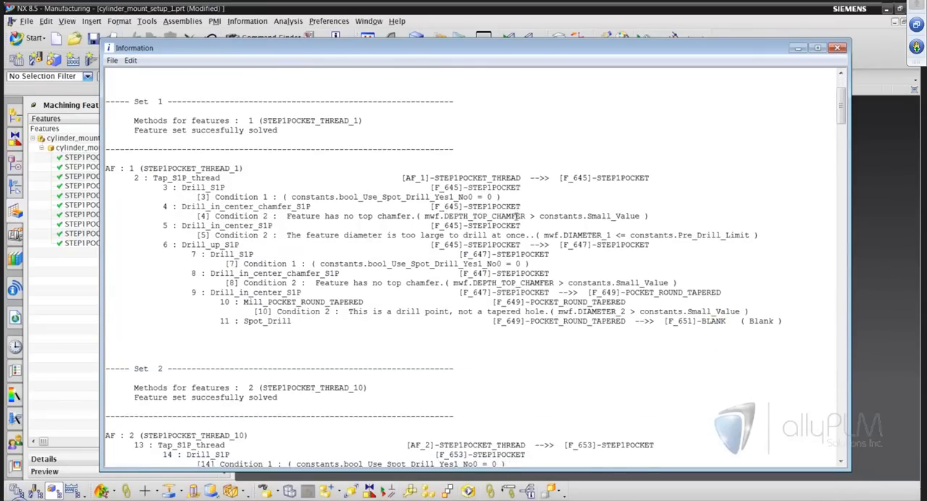
{"action": "left_click_drag", "start_coordinate": [840, 116], "coordinate": [834, 418]}
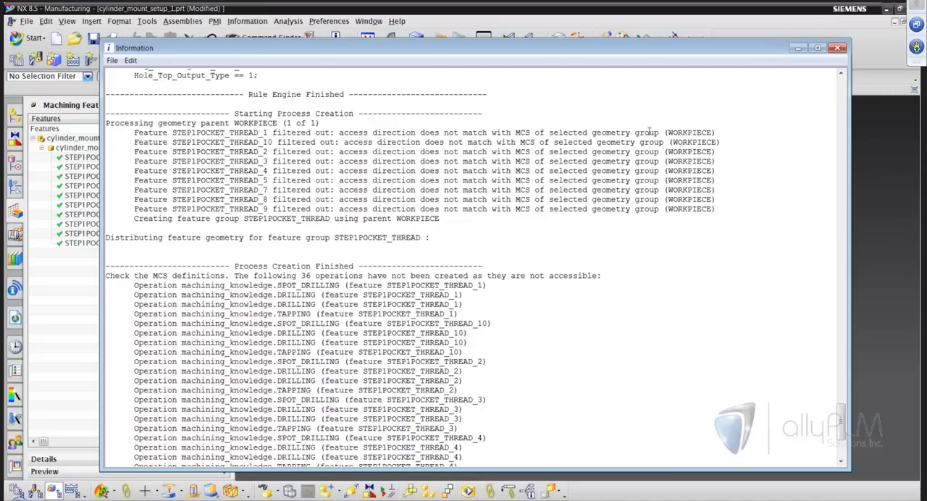
{"action": "left_click_drag", "start_coordinate": [535, 133], "coordinate": [106, 134]}
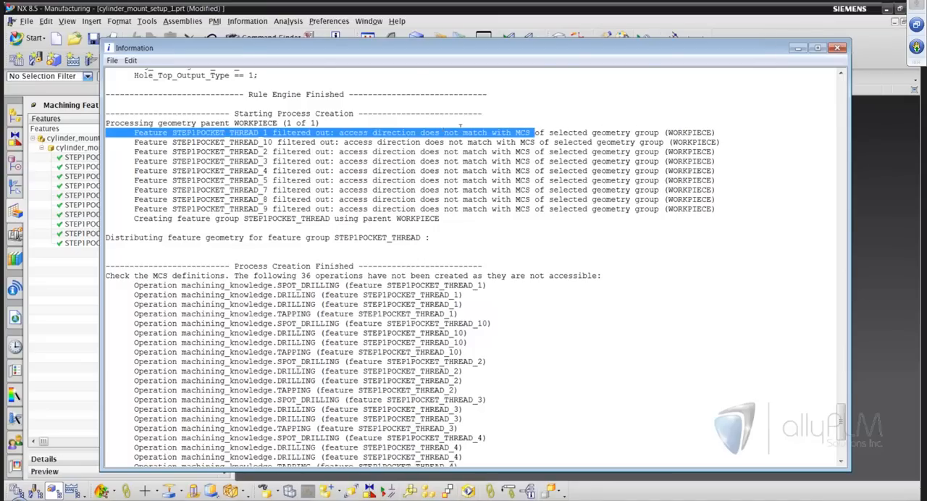
{"action": "left_click_drag", "start_coordinate": [413, 125], "coordinate": [339, 134]}
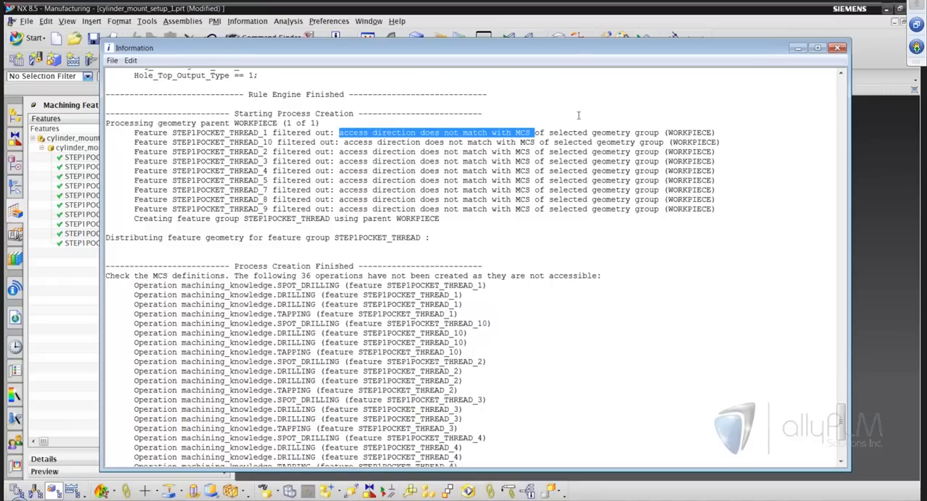
{"action": "left_click", "coordinate": [837, 47]}
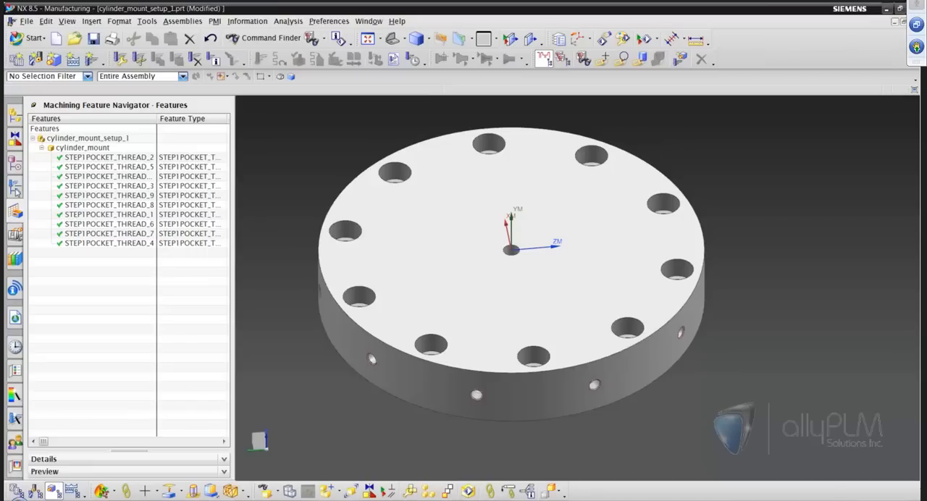
Inspect the operations and hole assigned to the STEP1POCKET_THREAD group under WORKPIECE, and check the MCS_MILL coordinate system settings.
{"action": "left_click", "coordinate": [15, 187]}
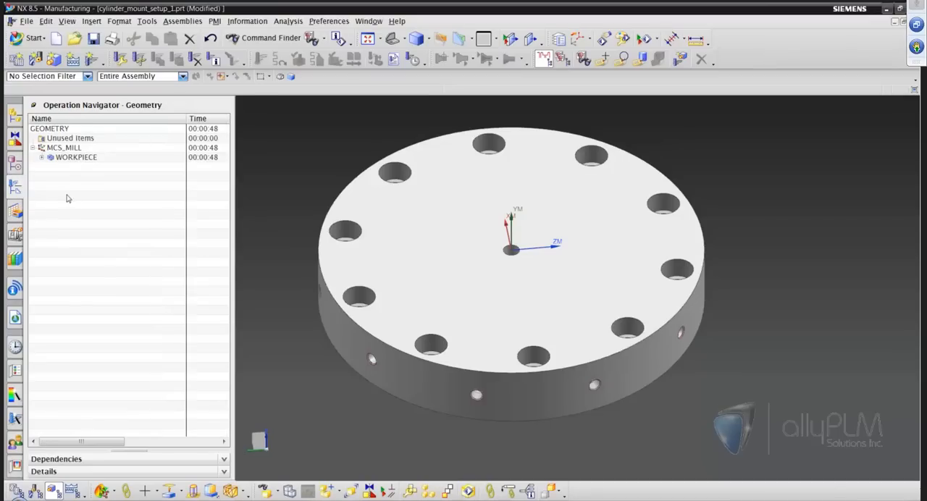
{"action": "left_click", "coordinate": [42, 158]}
{"action": "left_click", "coordinate": [50, 167]}
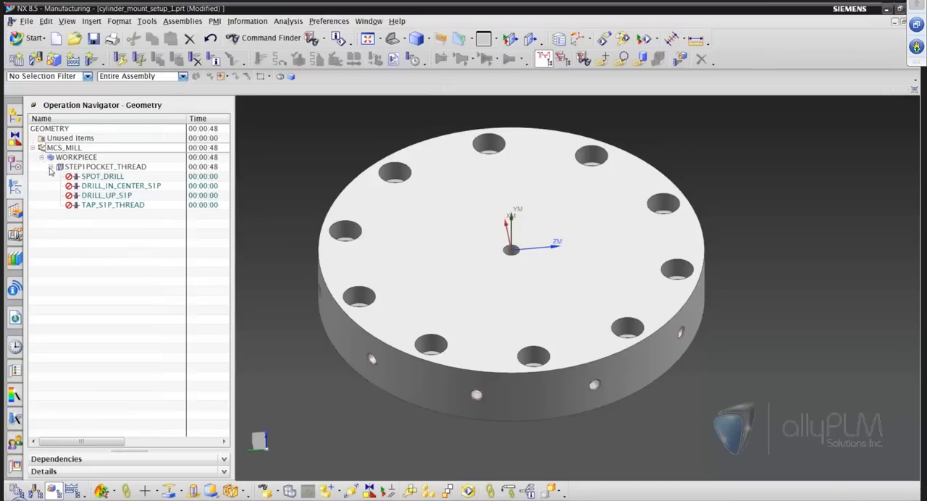
{"action": "left_click", "coordinate": [87, 168]}
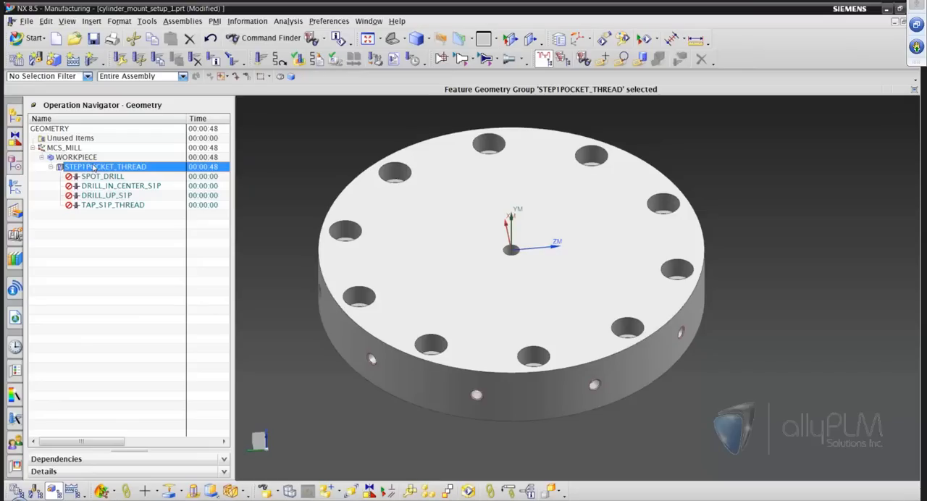
{"action": "key", "text": "Home"}
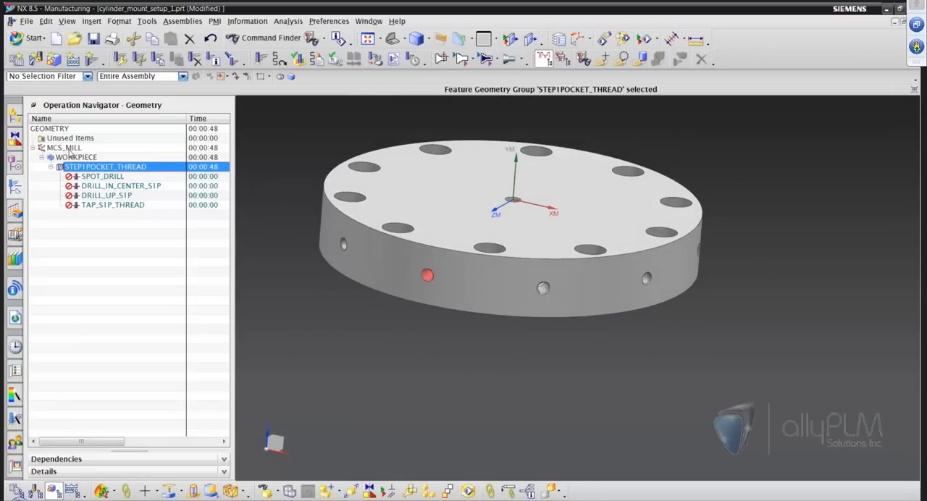
{"action": "double_click", "coordinate": [66, 148]}
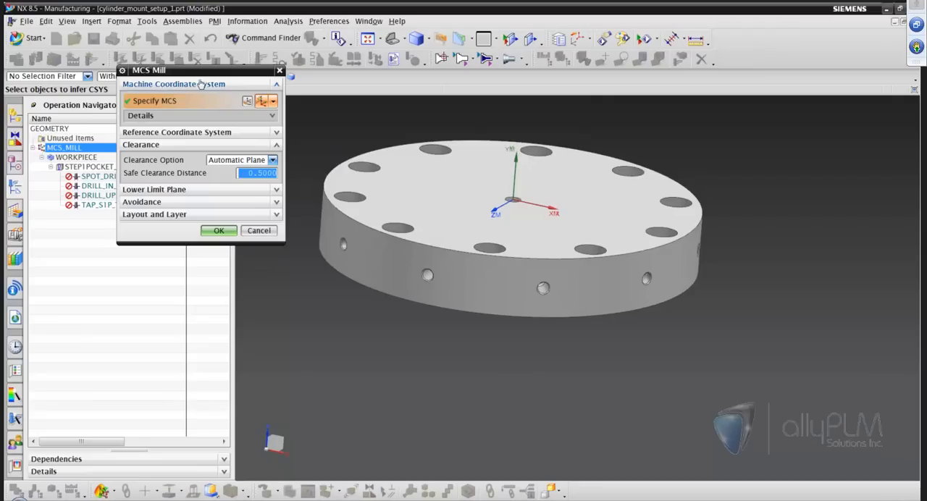
{"action": "left_click", "coordinate": [225, 228]}
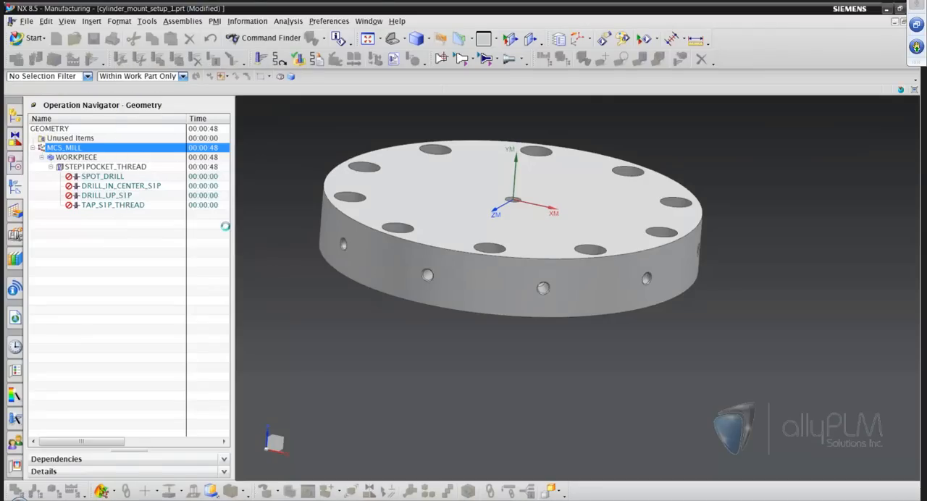
Customize the MCS_MILL dialog by adding the Tool Axis item to its used items.
{"action": "right_click", "coordinate": [72, 151]}
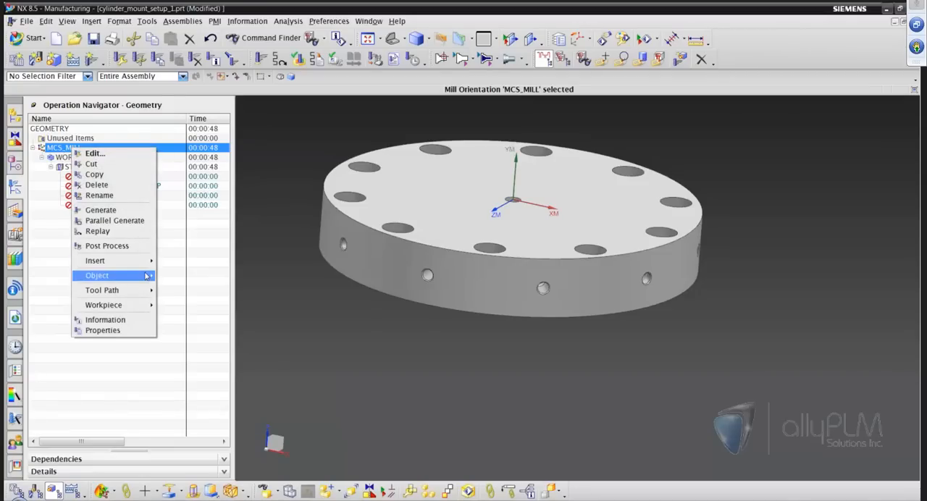
{"action": "mouse_move", "coordinate": [147, 275]}
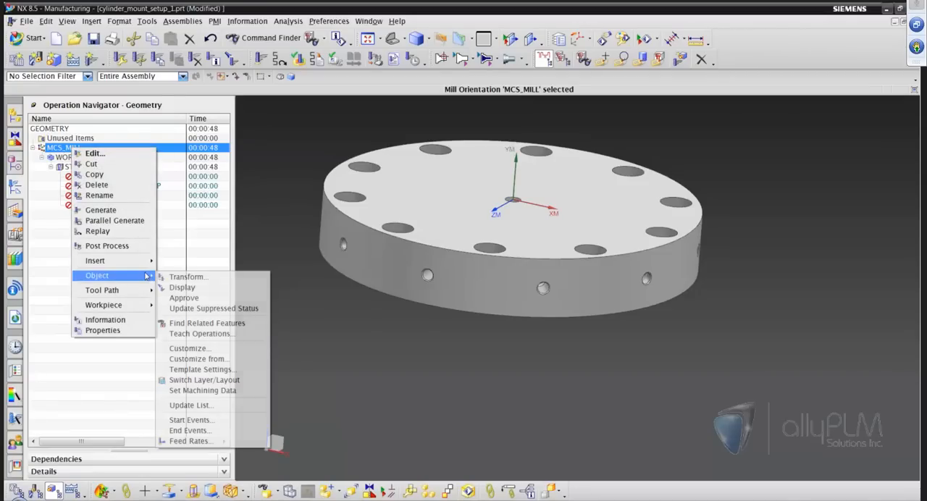
{"action": "left_click", "coordinate": [200, 350]}
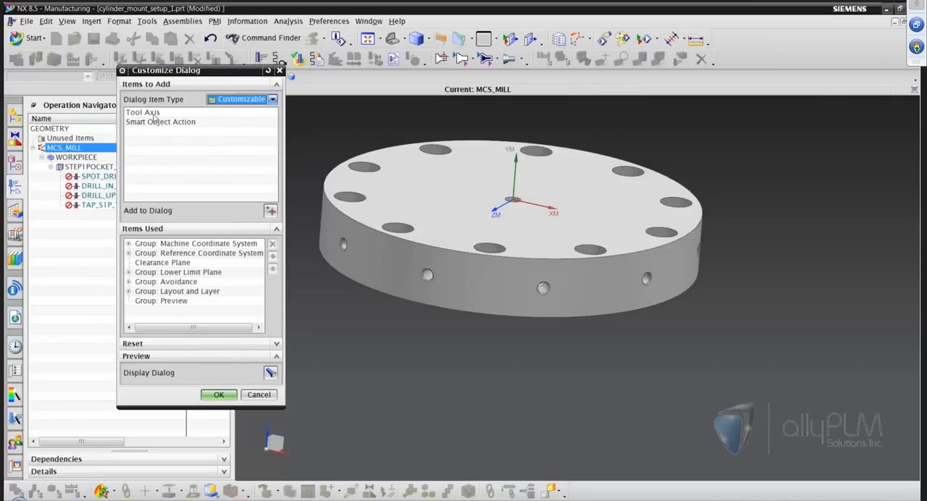
{"action": "left_click", "coordinate": [155, 113]}
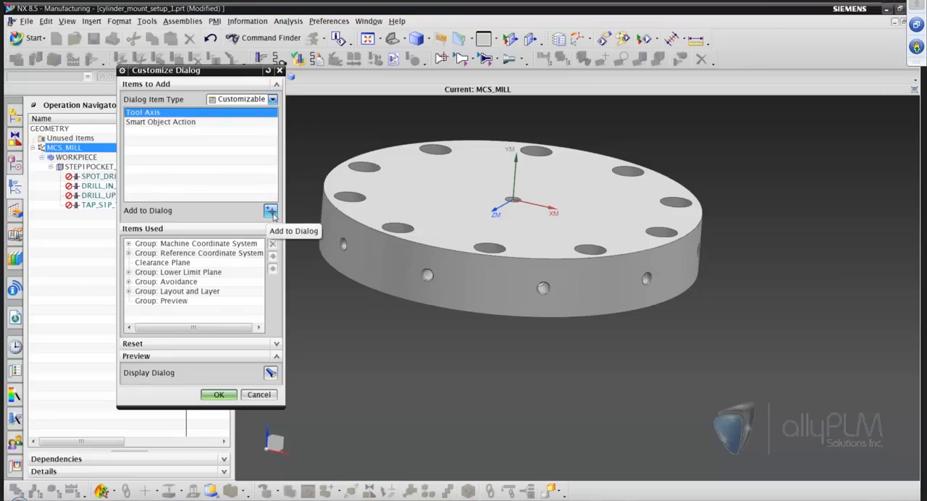
{"action": "left_click", "coordinate": [270, 211]}
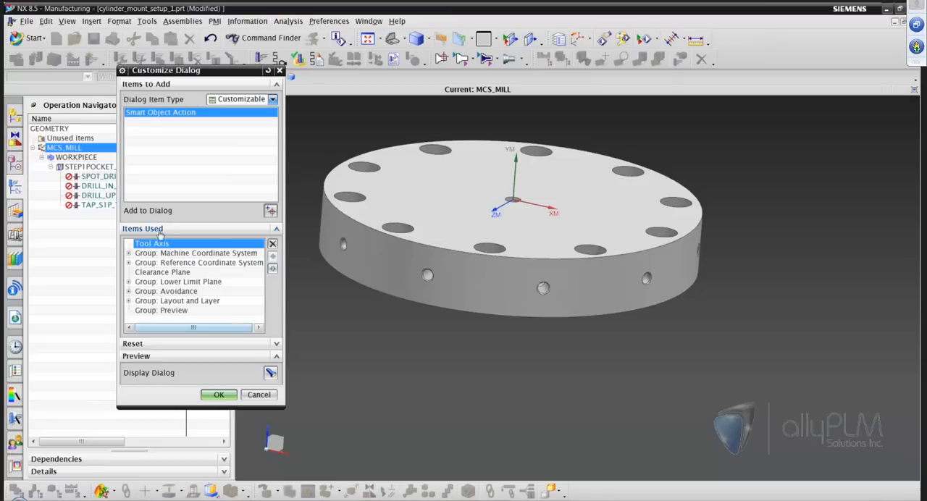
{"action": "left_click", "coordinate": [219, 394]}
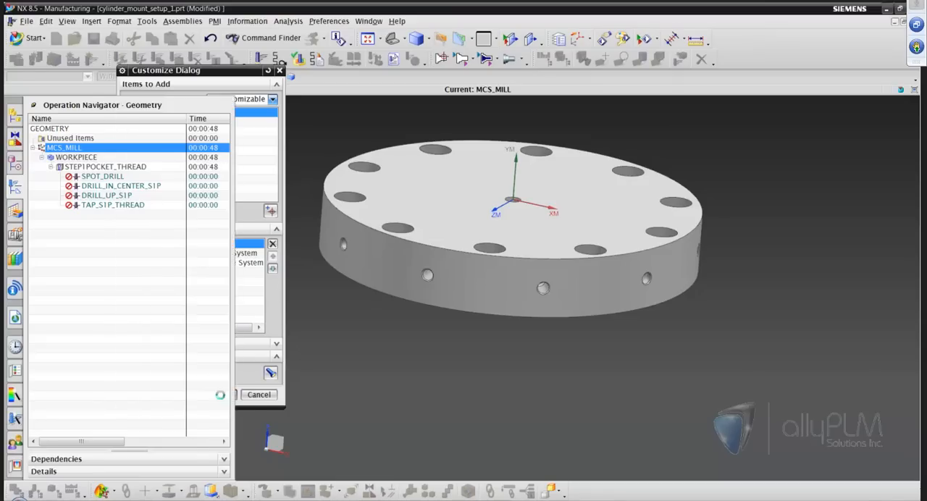
Set the tool axis of the MCS_MILL coordinate system to All Axes and accept the change.
{"action": "double_click", "coordinate": [67, 148]}
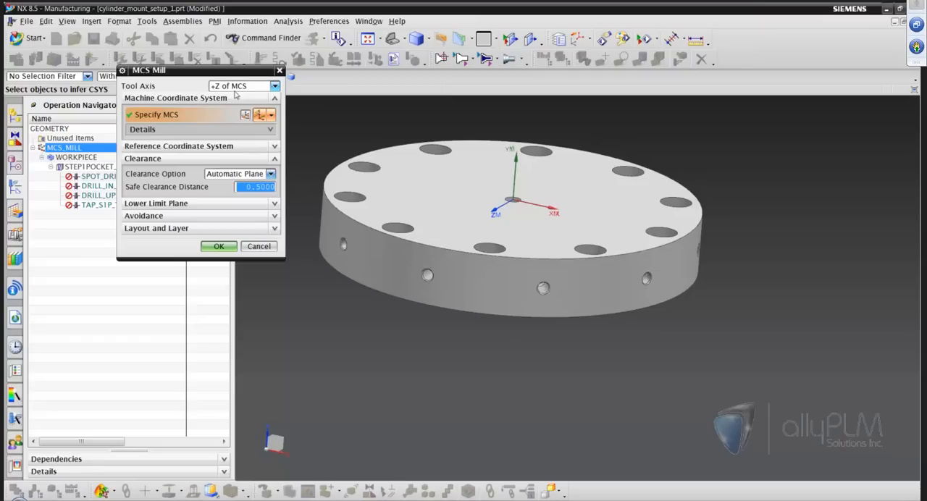
{"action": "left_click", "coordinate": [274, 86]}
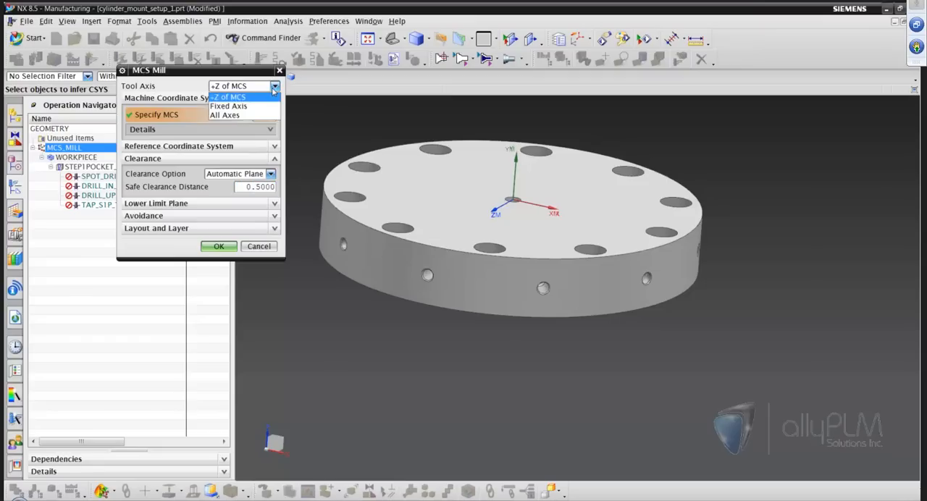
{"action": "left_click", "coordinate": [230, 117]}
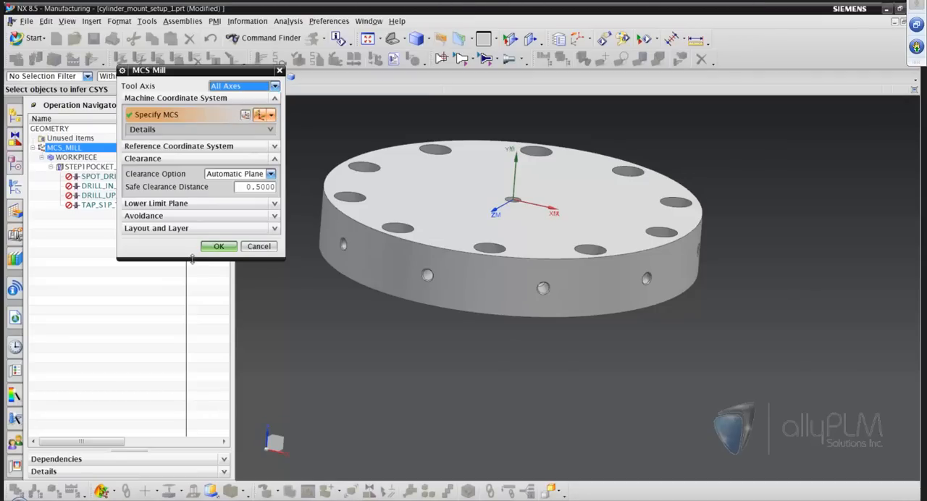
{"action": "left_click", "coordinate": [217, 247]}
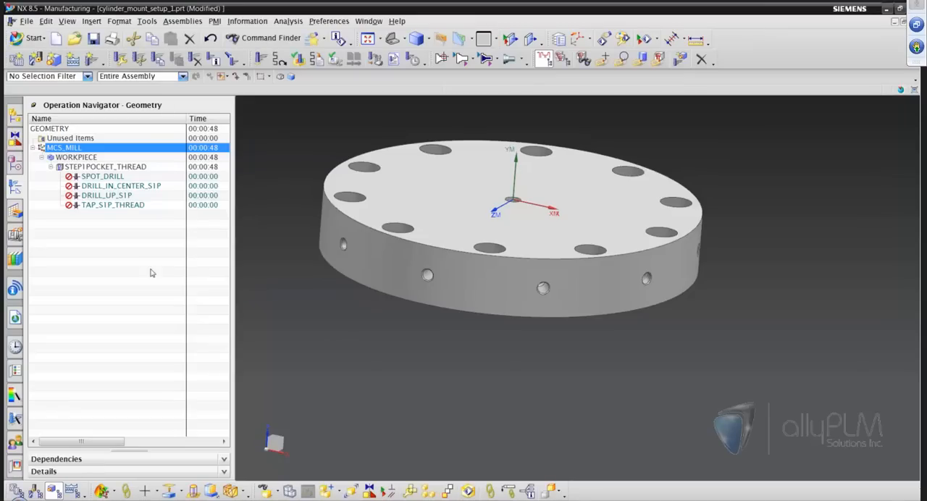
Create a rule-based feature process again for all ten STEP1POCKET_THREAD features, using the MillDrill library and WORKPIECE geometry.
{"action": "left_click", "coordinate": [14, 214]}
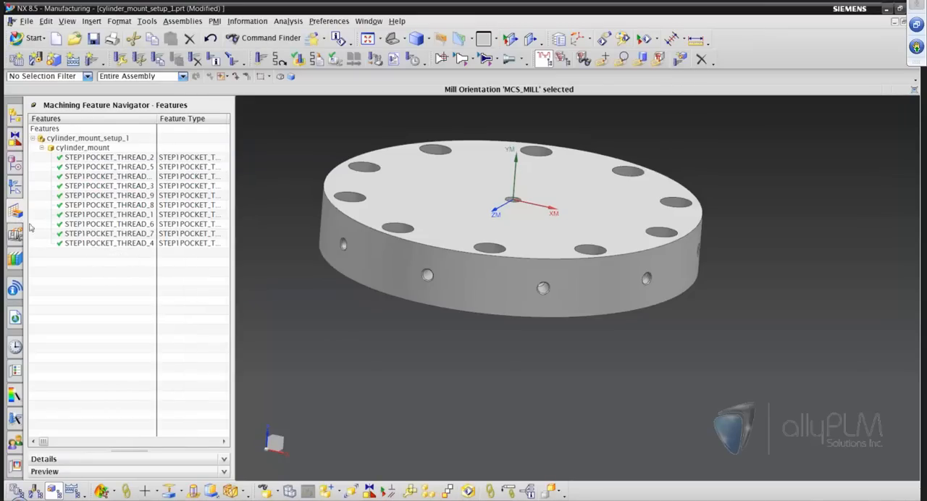
{"action": "left_click", "coordinate": [104, 245]}
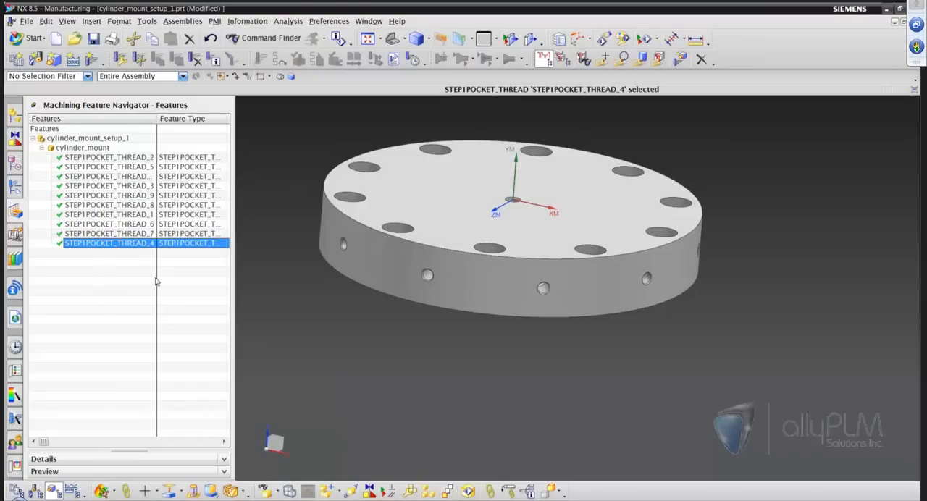
{"action": "left_click", "coordinate": [119, 159], "text": "shift"}
{"action": "right_click", "coordinate": [120, 160]}
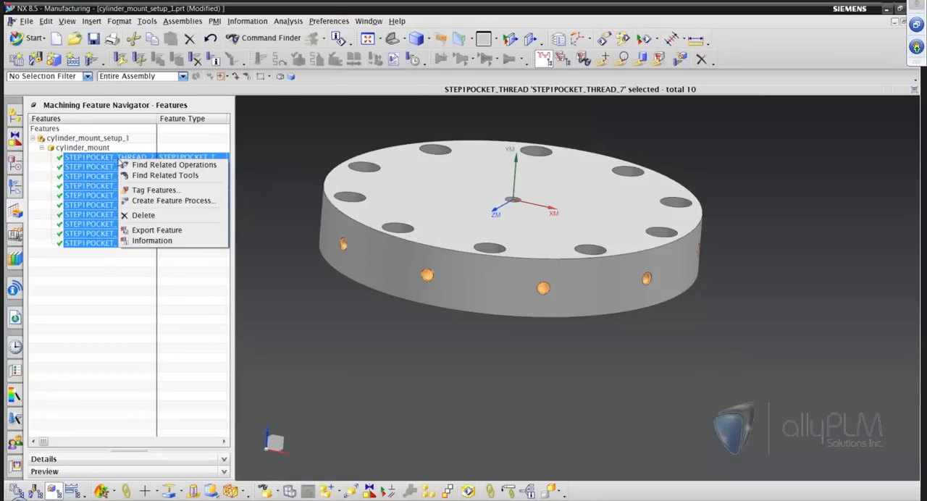
{"action": "left_click", "coordinate": [162, 202]}
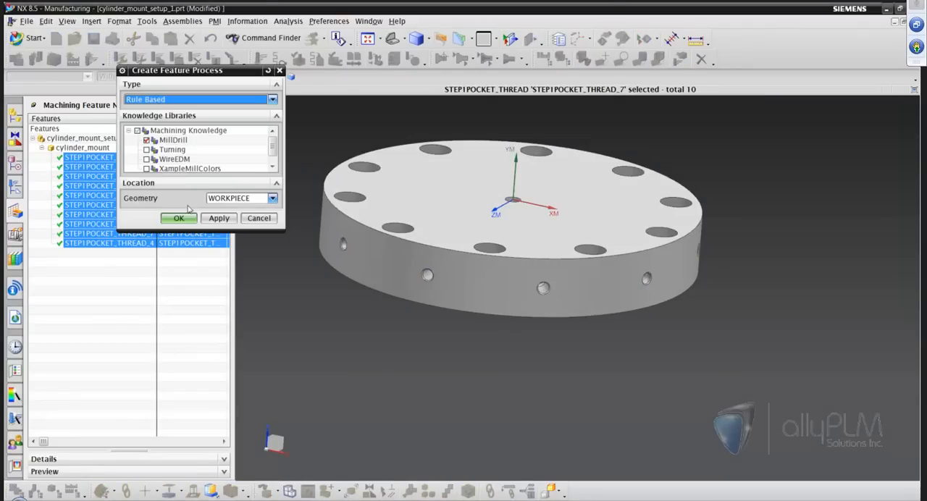
{"action": "left_click", "coordinate": [179, 219]}
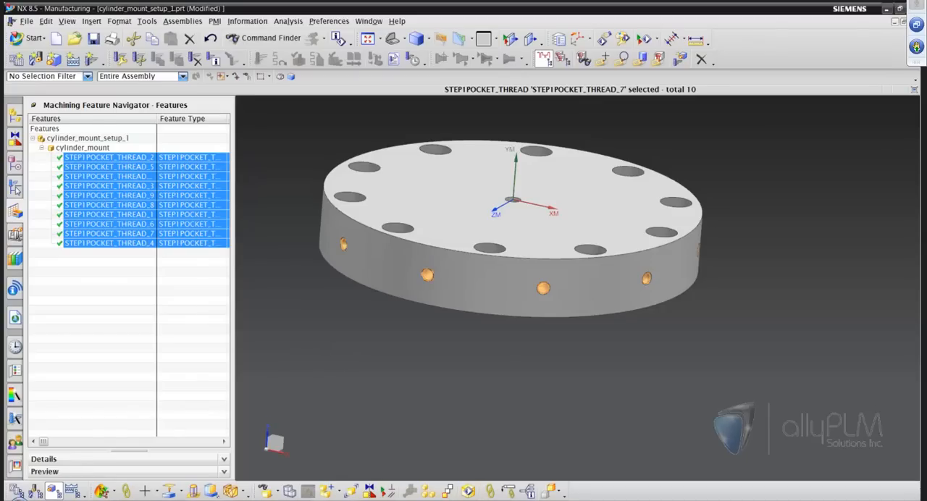
Generate the tool paths of all operations in the STEP1POCKET_THREAD group in parallel.
{"action": "left_click", "coordinate": [15, 187]}
{"action": "left_click", "coordinate": [84, 168]}
{"action": "right_click", "coordinate": [83, 168]}
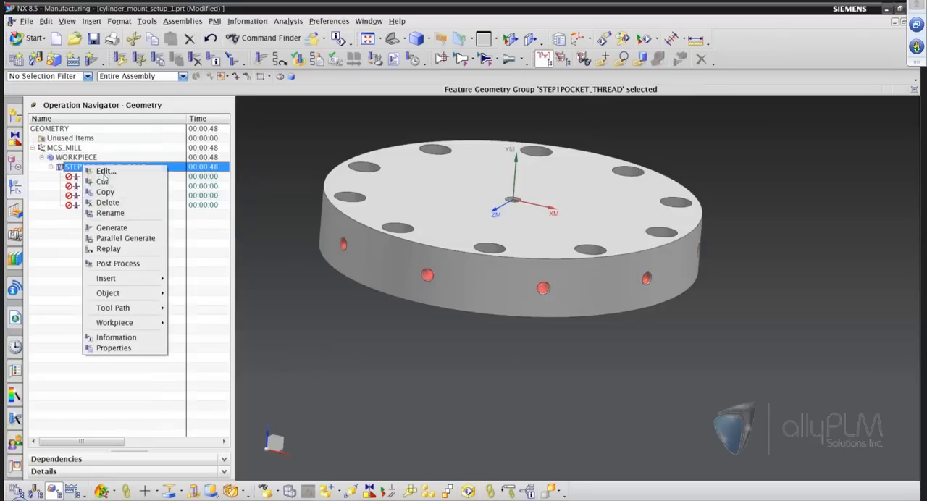
{"action": "left_click", "coordinate": [130, 240]}
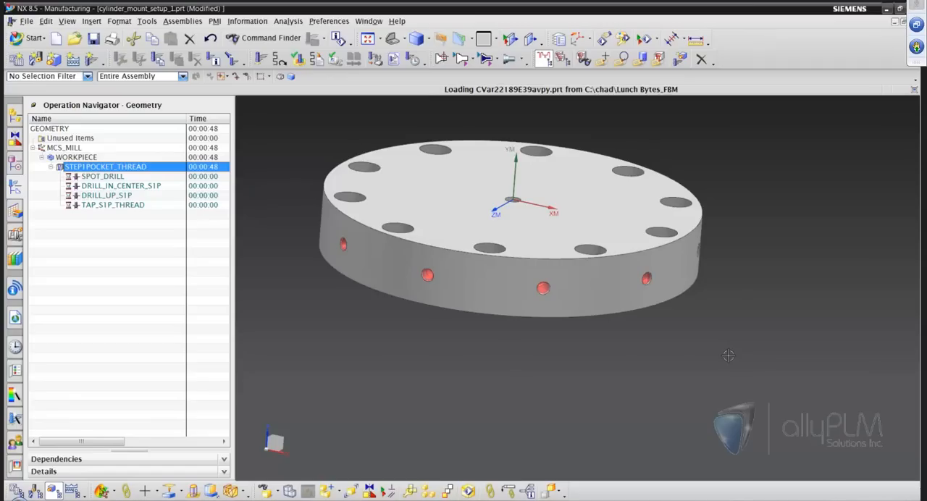
Verify the STEP1POCKET_THREAD tool paths around the rim by replaying them at animation speed 1, raise the speed to 2, and close the visualization.
{"action": "middle_click_drag", "start_coordinate": [705, 354], "coordinate": [701, 355]}
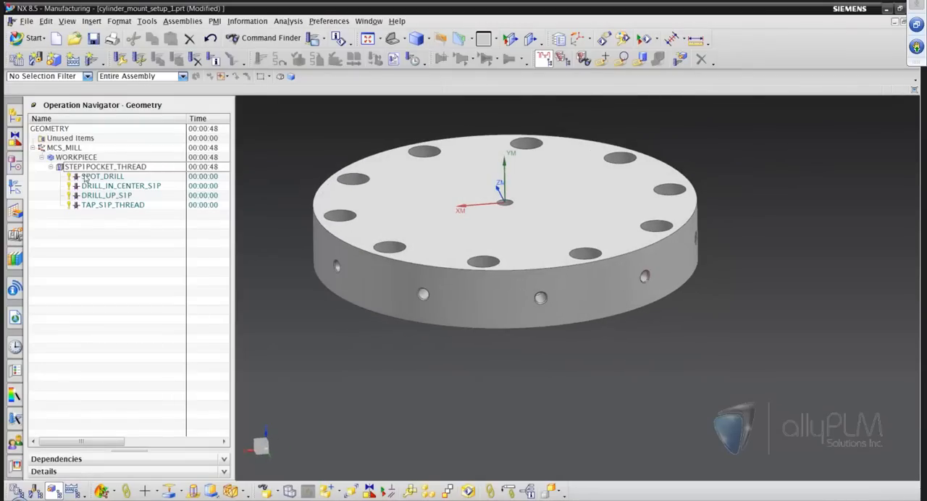
{"action": "left_click", "coordinate": [87, 167]}
{"action": "middle_click_drag", "start_coordinate": [526, 358], "coordinate": [629, 380]}
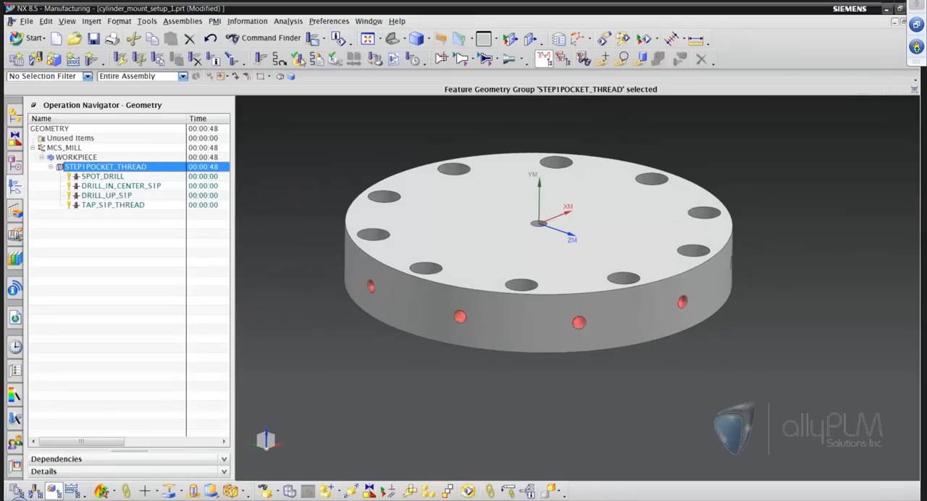
{"action": "left_click", "coordinate": [298, 58]}
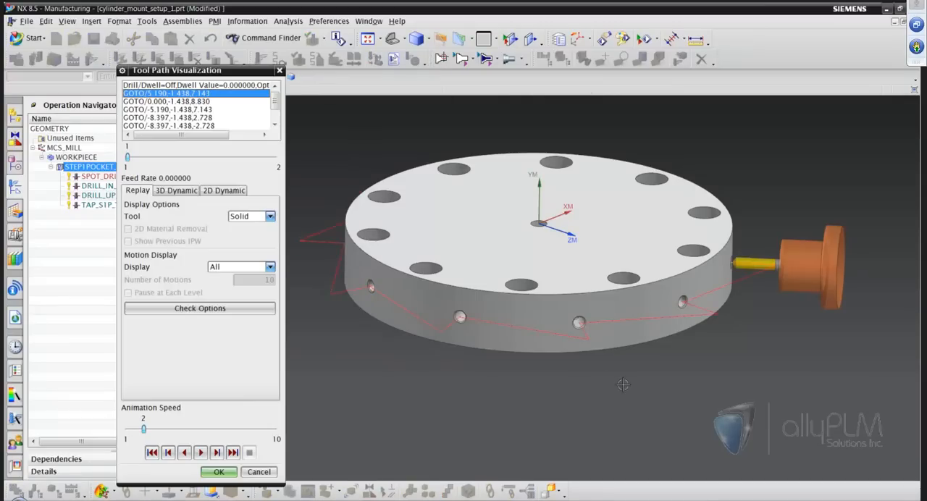
{"action": "middle_click_drag", "start_coordinate": [627, 386], "coordinate": [550, 362]}
{"action": "scroll", "coordinate": [569, 368], "scroll_direction": "down", "scroll_amount": 3}
{"action": "scroll", "coordinate": [553, 363], "scroll_direction": "up", "scroll_amount": 2}
{"action": "left_click_drag", "start_coordinate": [143, 429], "coordinate": [128, 429]}
{"action": "left_click", "coordinate": [200, 451]}
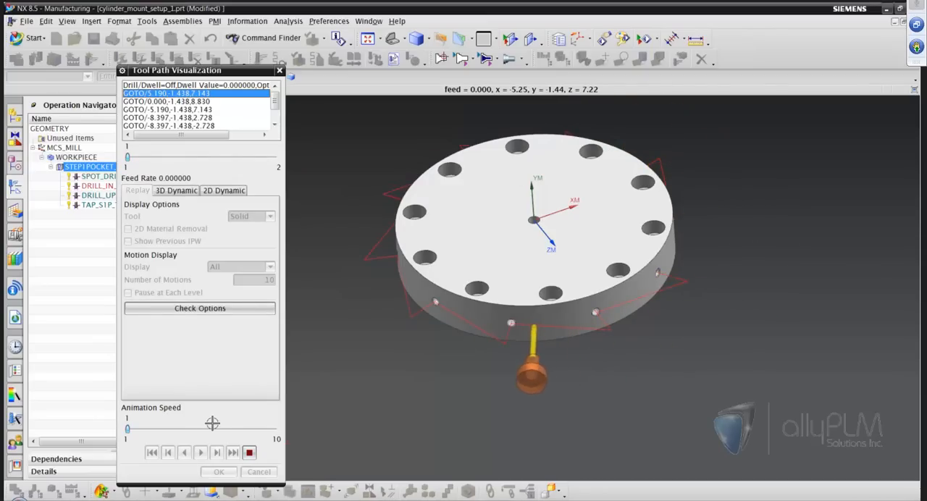
{"action": "left_click", "coordinate": [153, 429]}
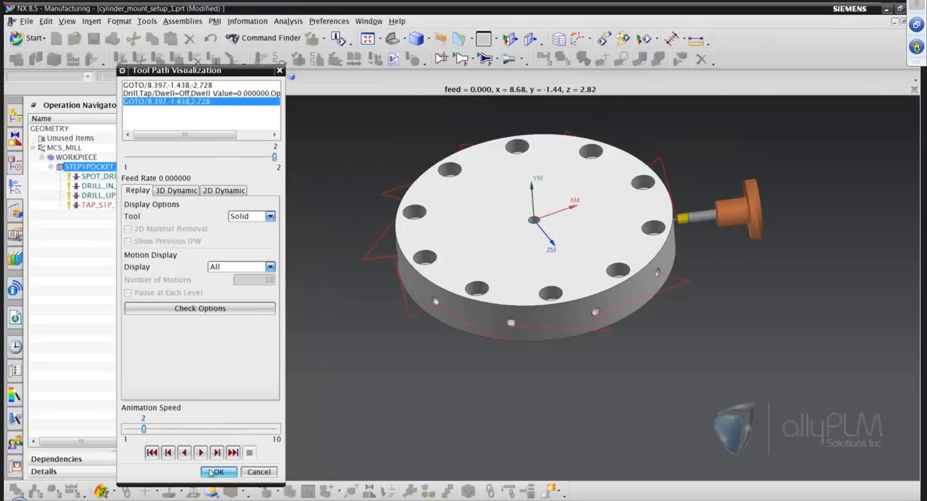
{"action": "left_click", "coordinate": [215, 472]}
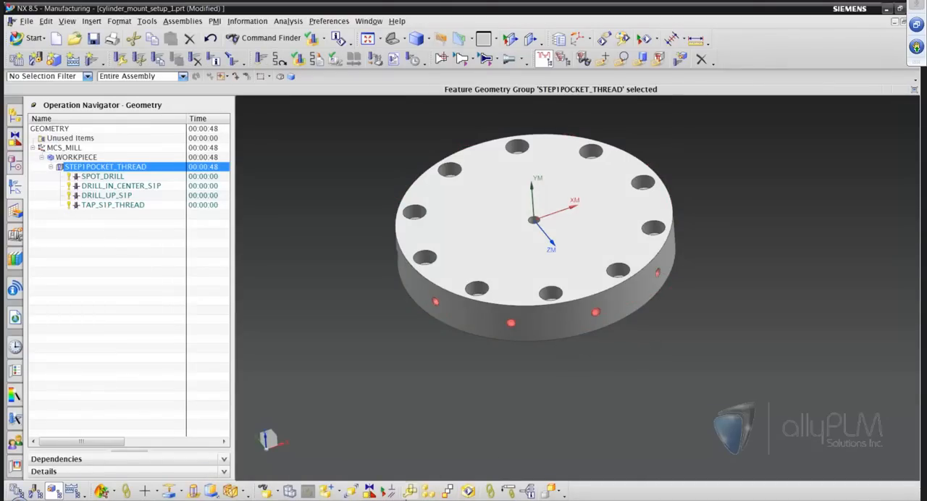
Switch to the Lunch Bytes-Feature Based Machining presentation in PowerPoint.
{"action": "left_click", "coordinate": [483, 438]}
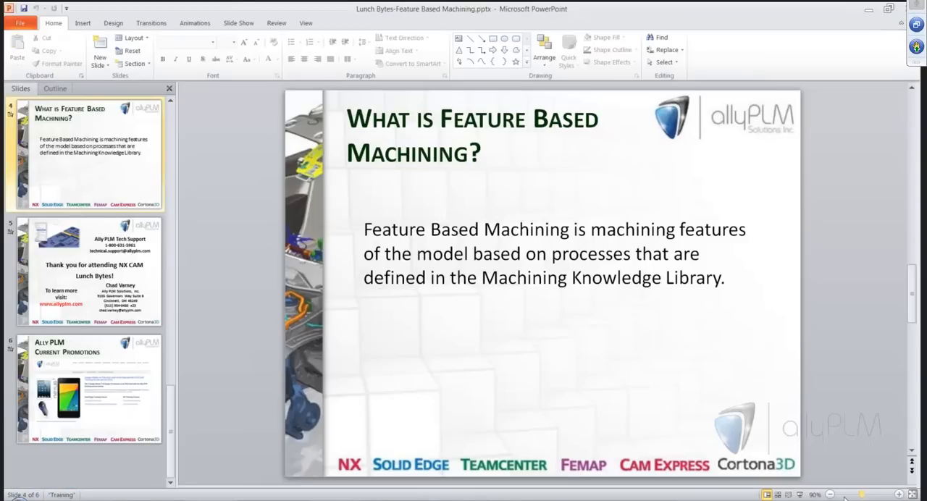